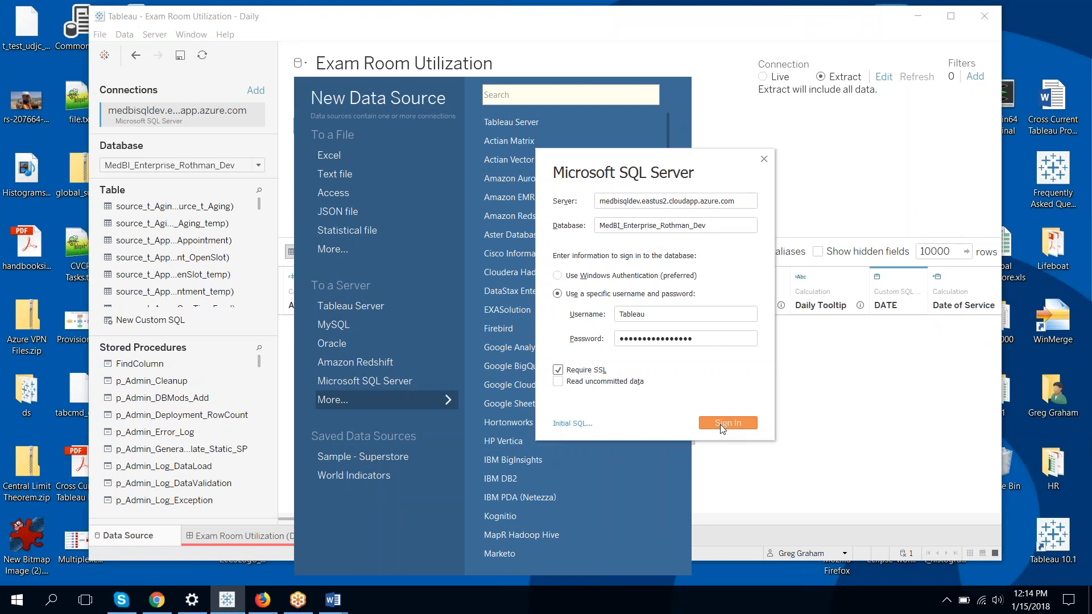
Connect to the MedBI_Enterprise_Rothman_Dev SQL Server database and cancel the extract import
key(Escape)
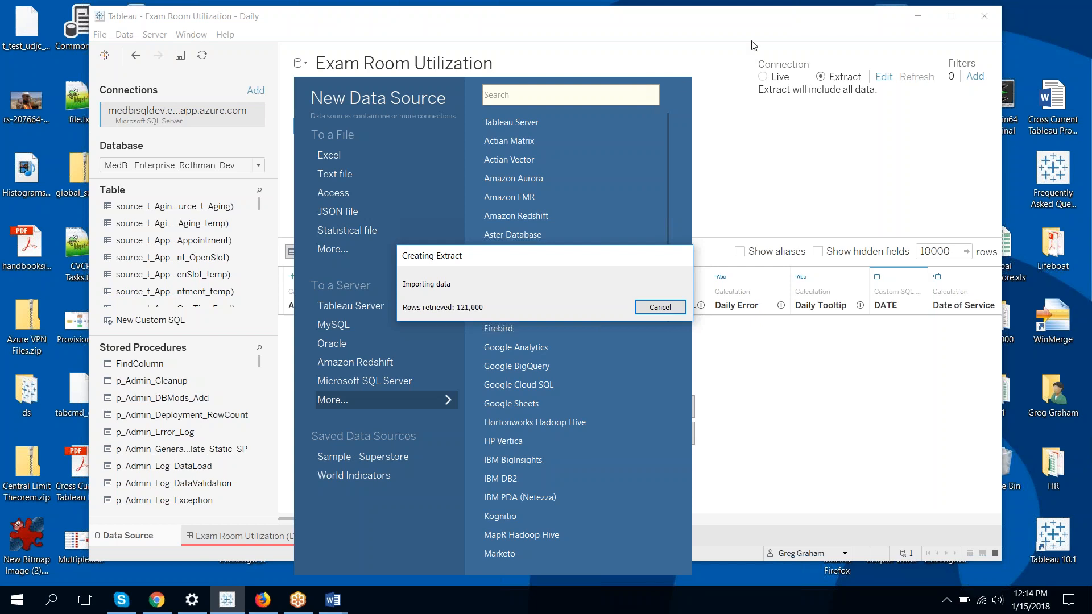
click(663, 309)
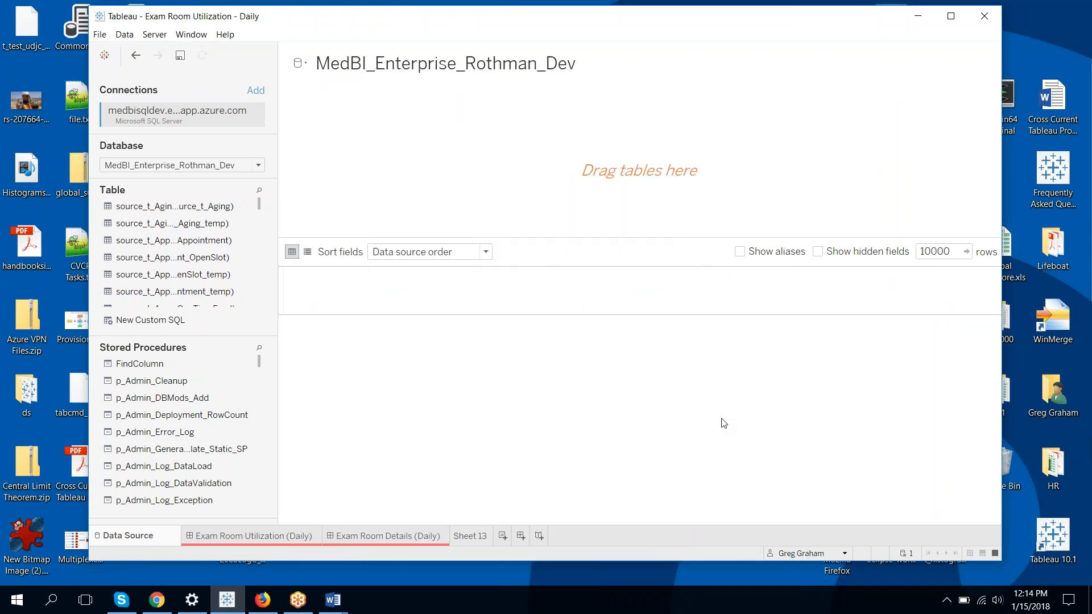
click(145, 323)
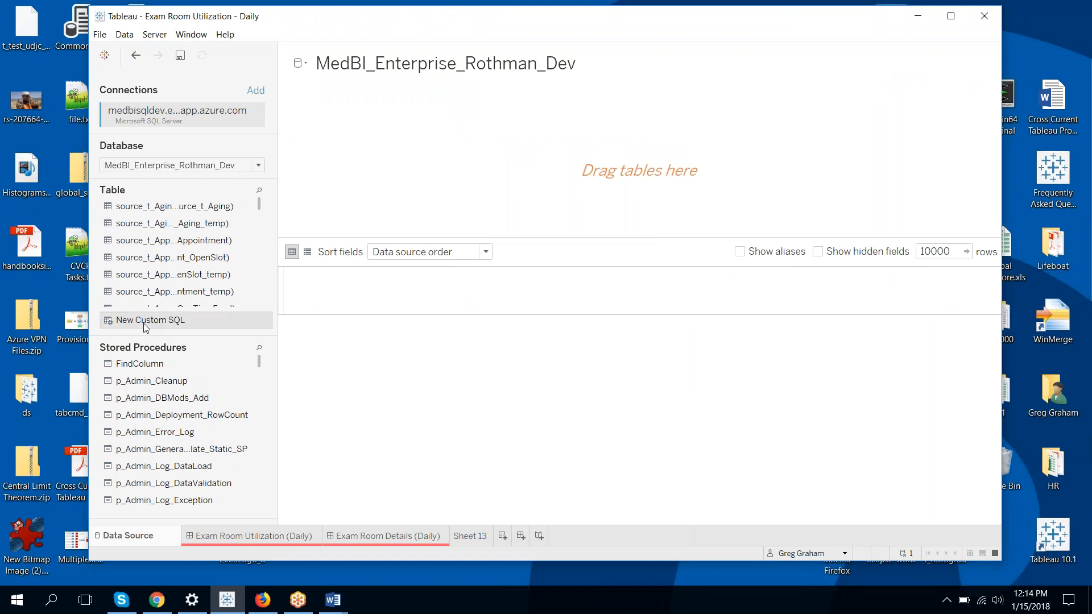
drag(146, 326, 380, 180)
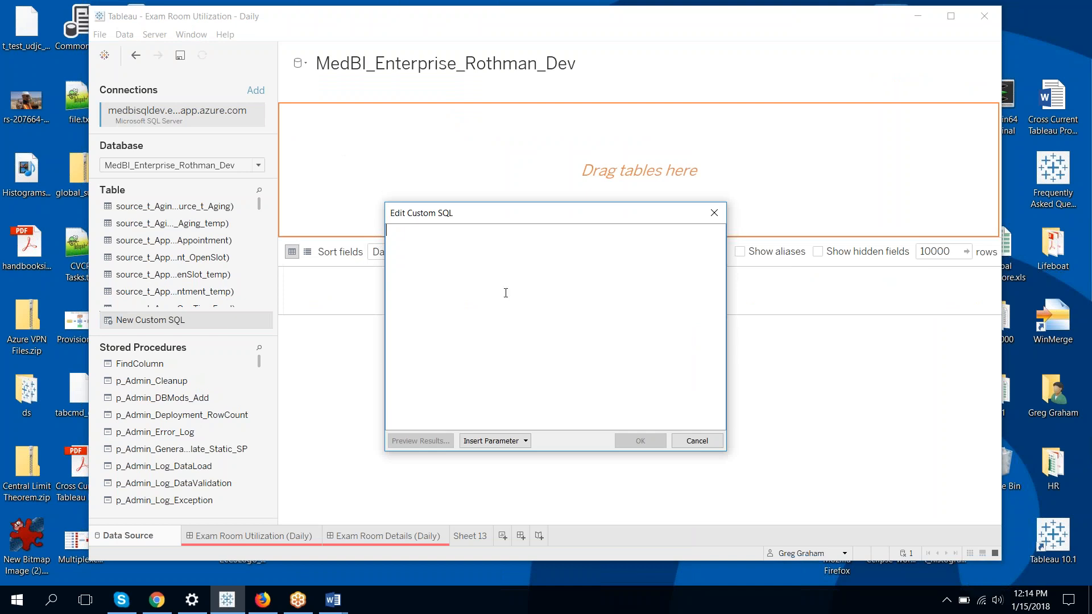
text(Select)
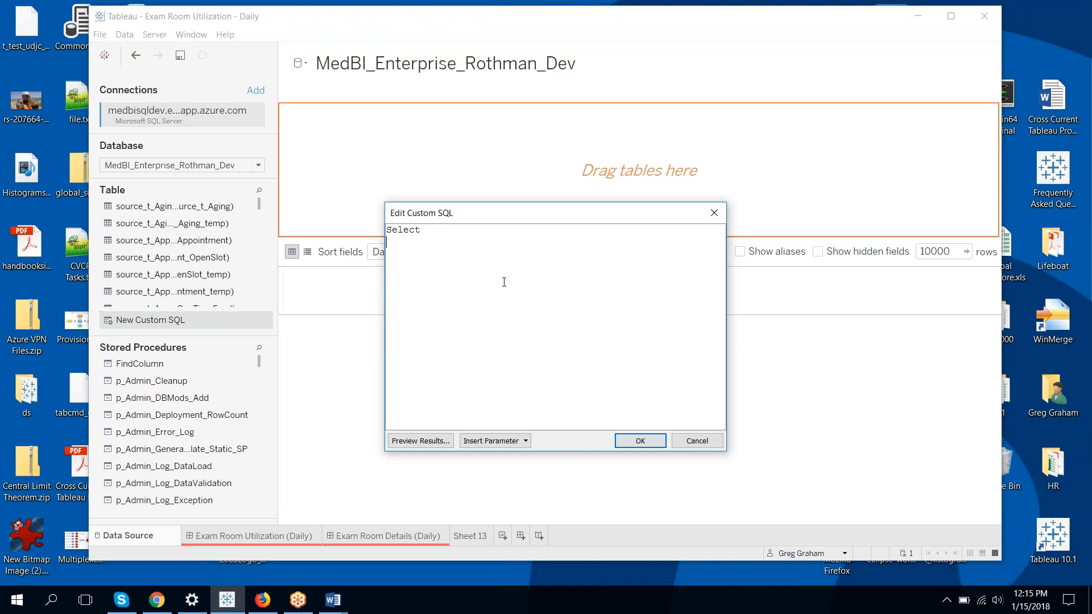
key(Return)
text(Config)
text(Value as 'D)
text(ocsURL' )
text(from   )
text(Common)
text(.t_)
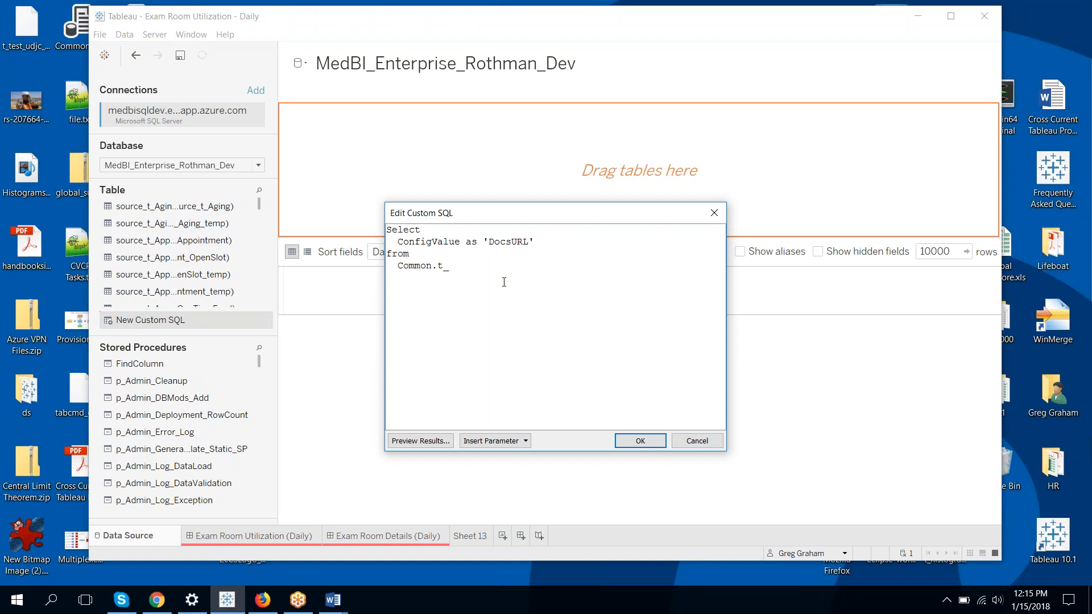
text(Configuration)
key(Return)
text(where)
text(ConfigKe)
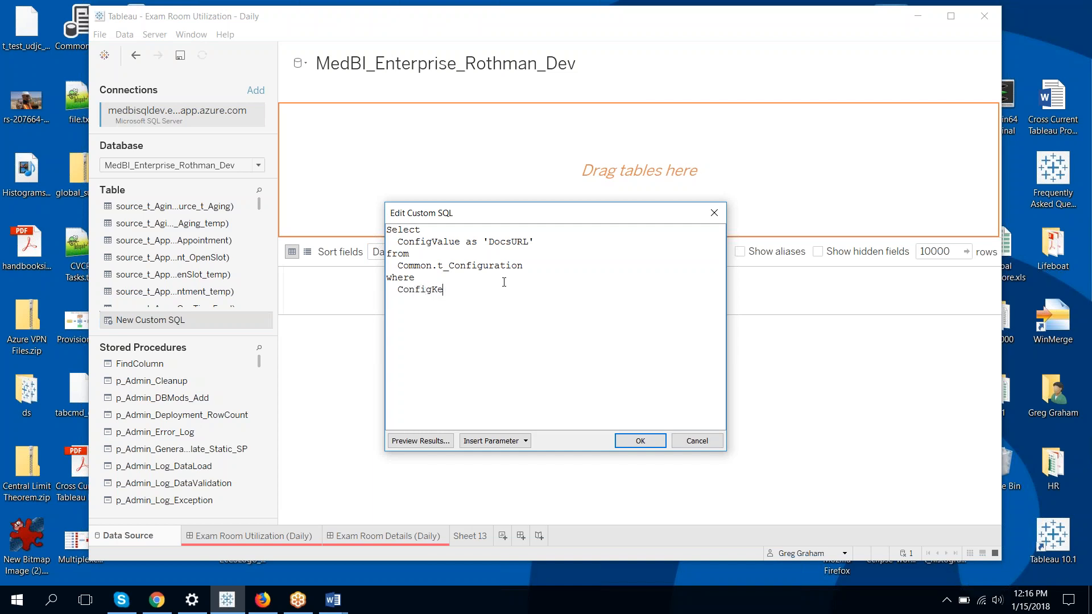
text(y = 'DocsURL)
click(420, 441)
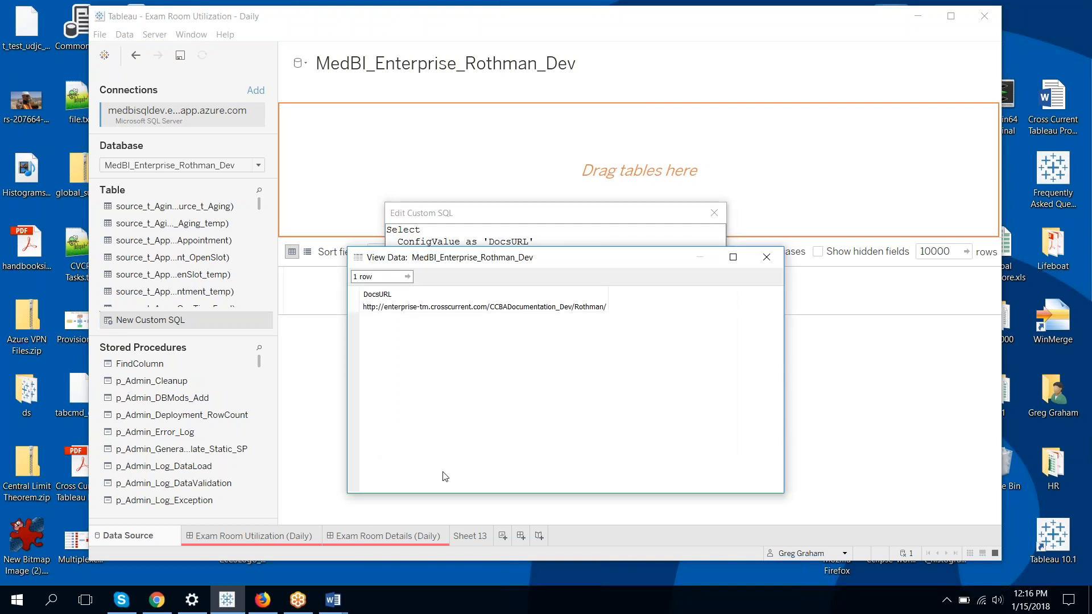
click(766, 257)
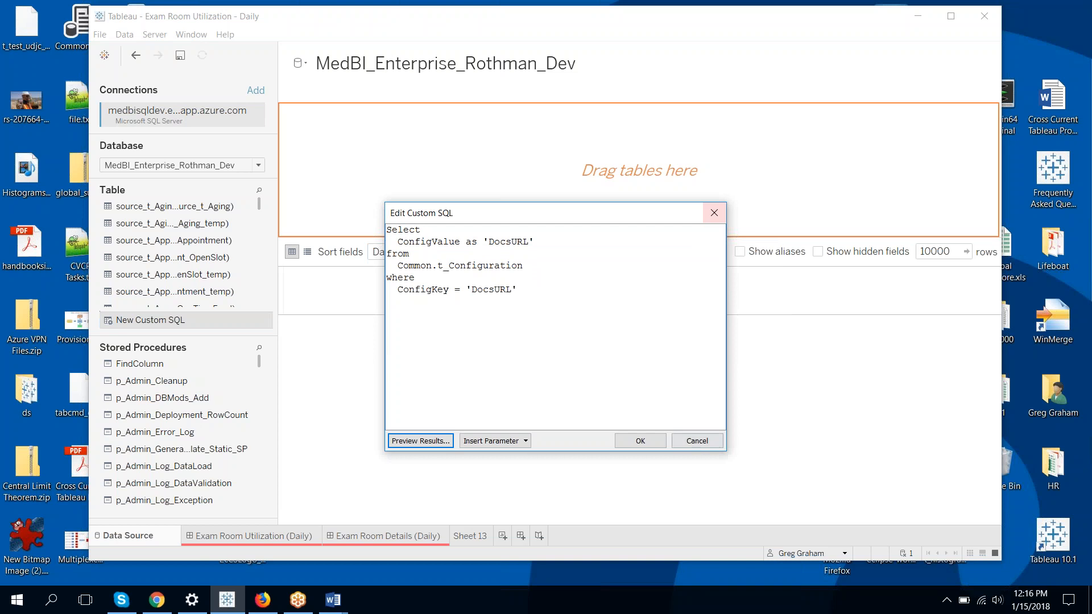
click(697, 441)
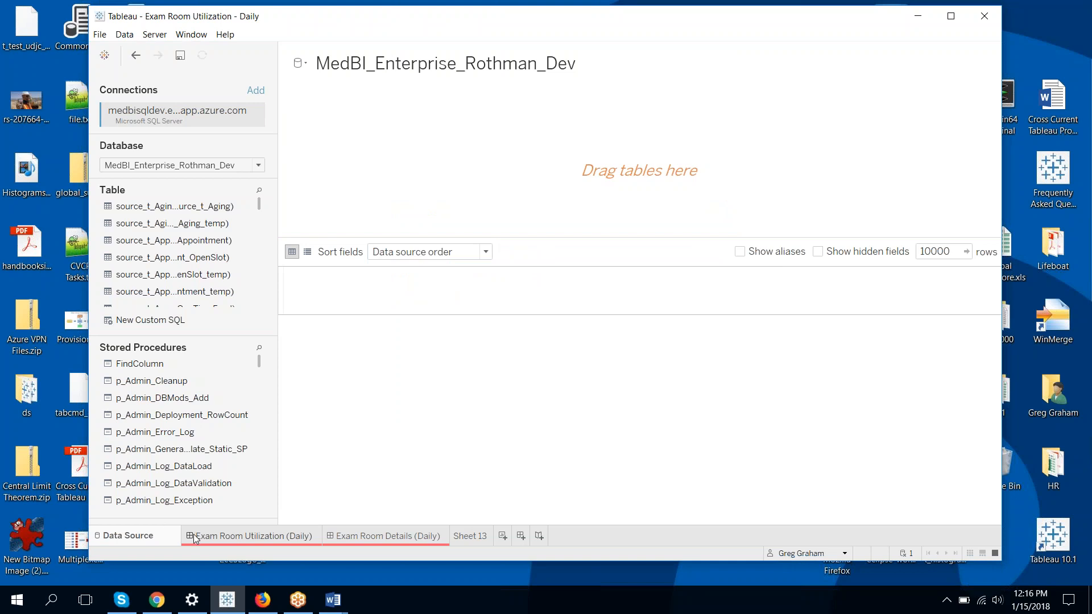
Open the Exam Room Utilization (Daily) dashboard and dismiss the data source error
mouse_move(190, 537)
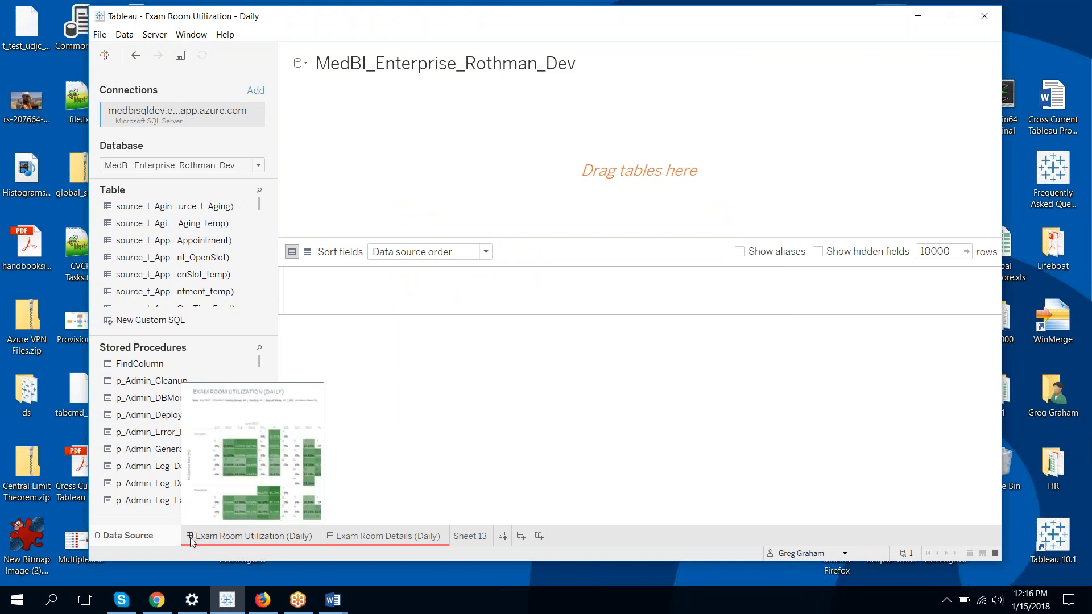
click(190, 537)
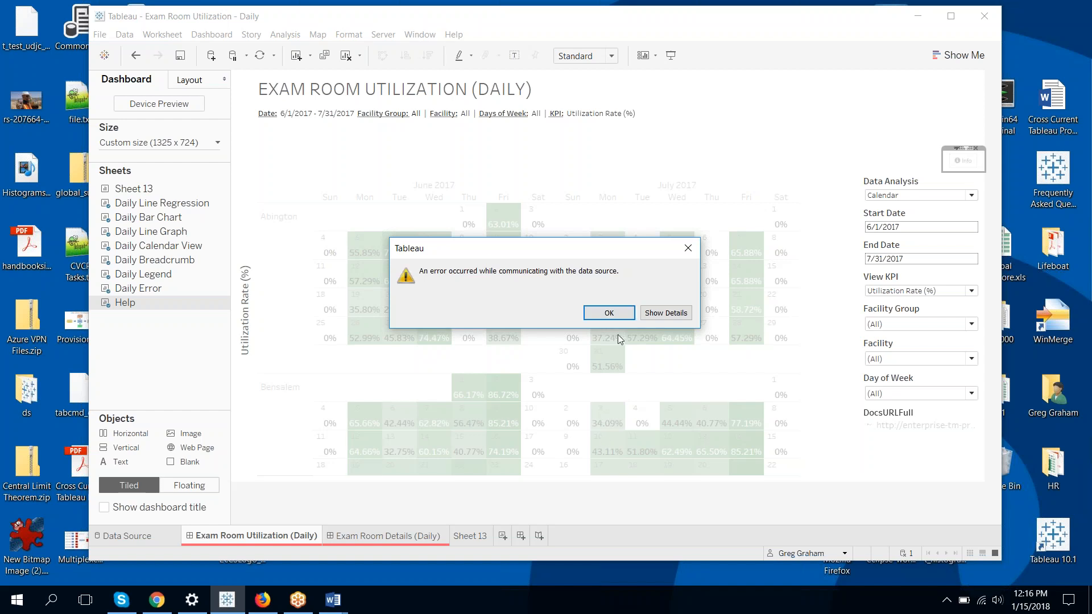
click(645, 314)
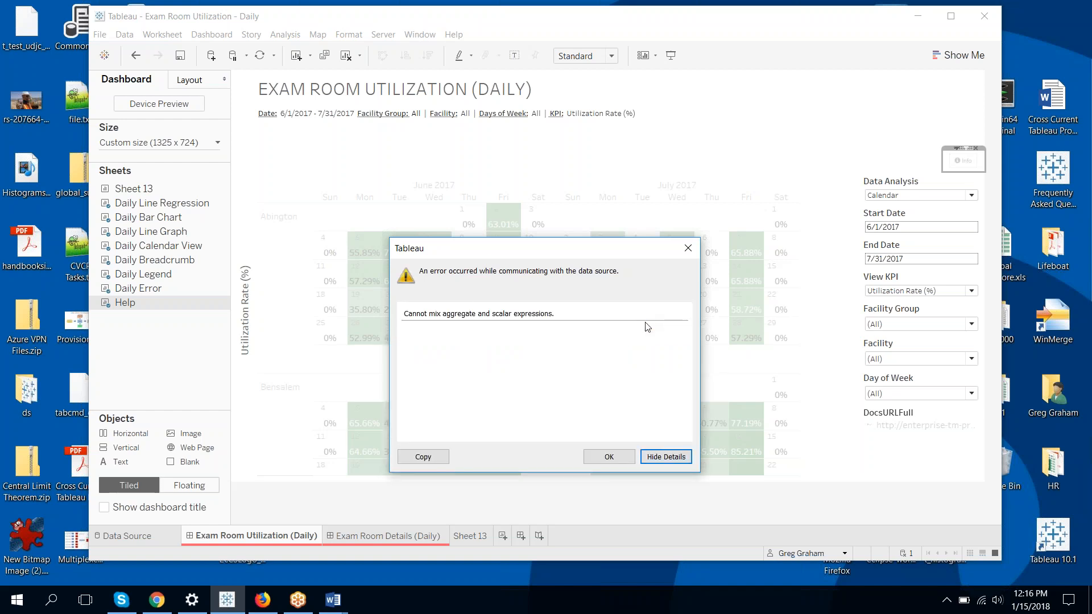
click(663, 456)
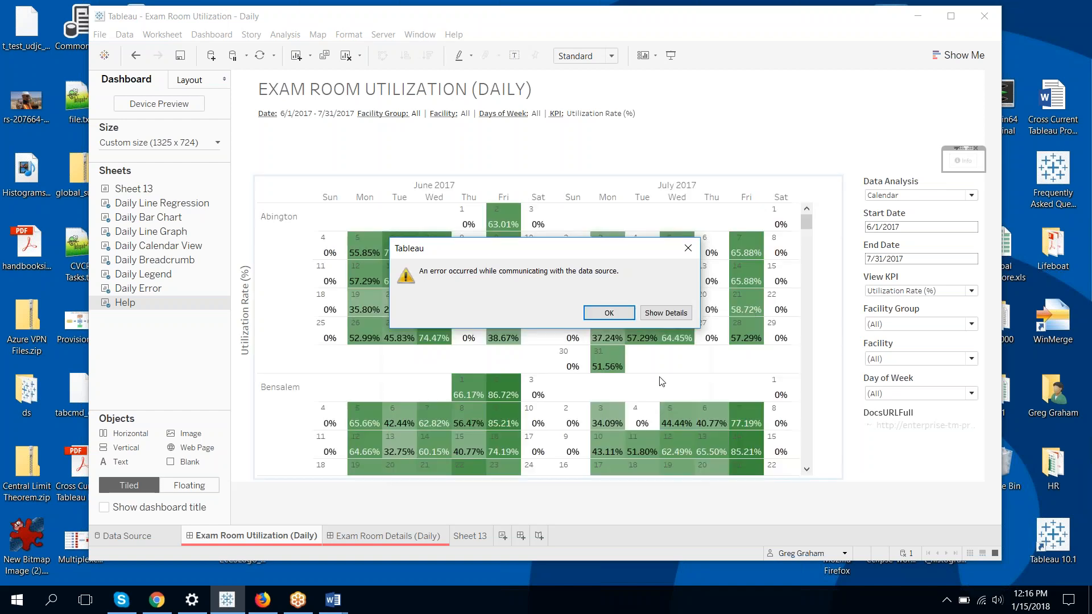
click(687, 251)
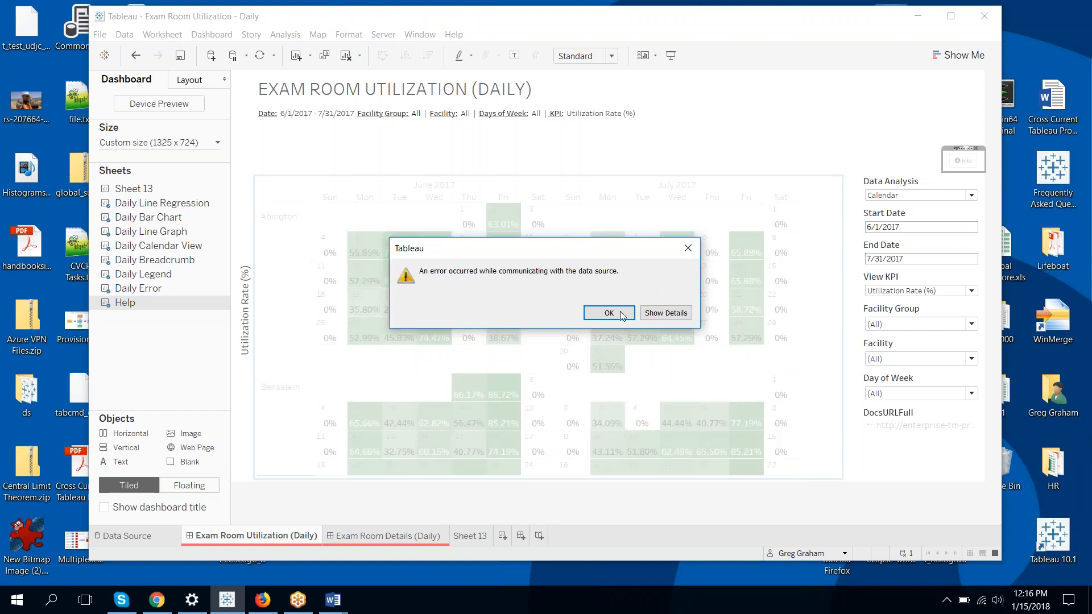
Close Tableau without saving the changes and relaunch Tableau 10.1
click(988, 17)
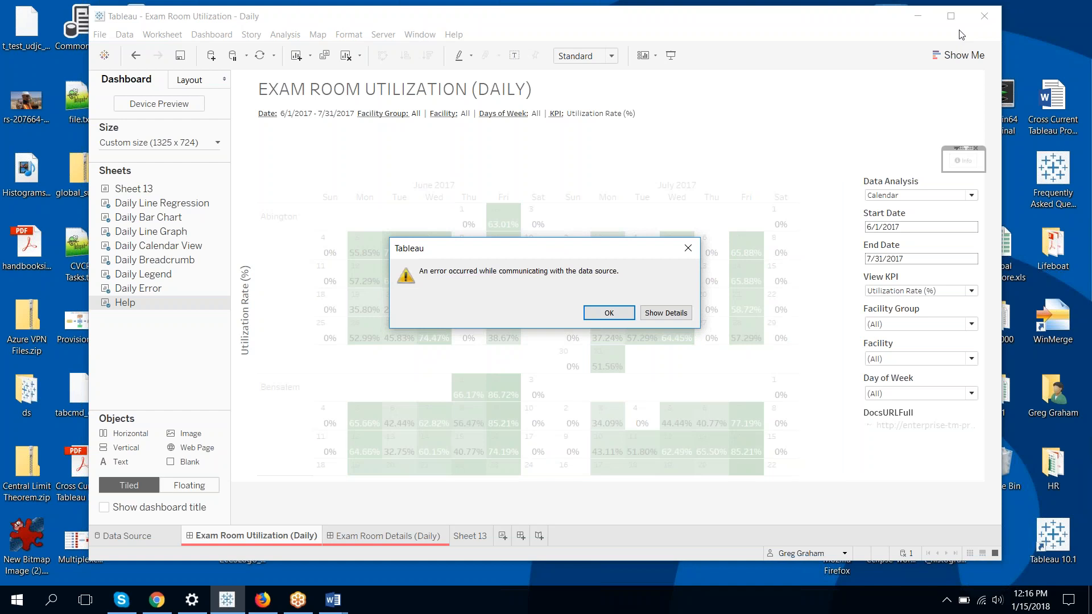
click(654, 314)
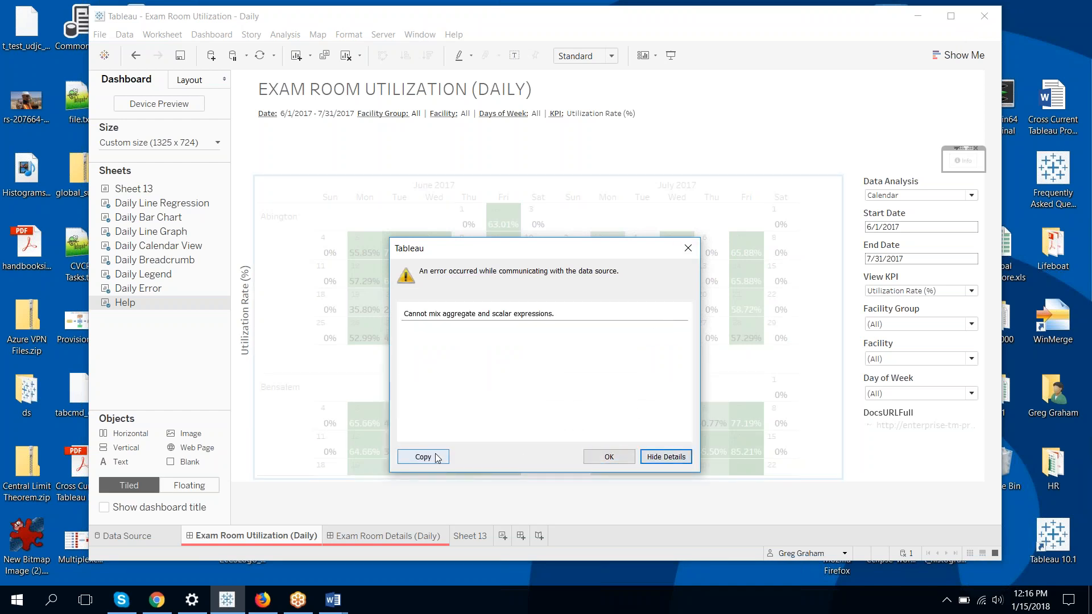
click(594, 455)
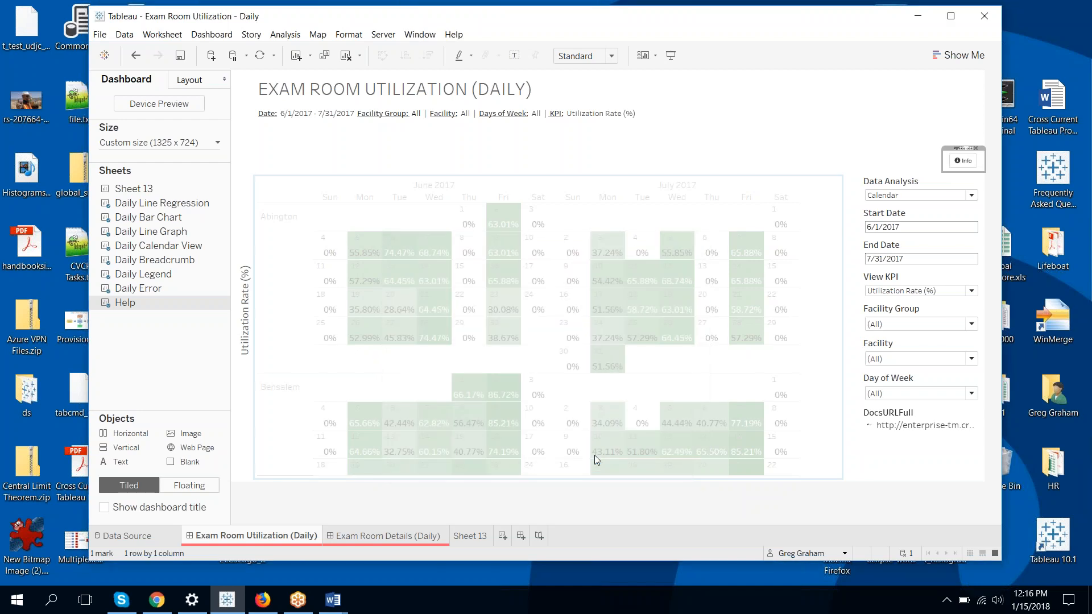
click(985, 20)
click(583, 311)
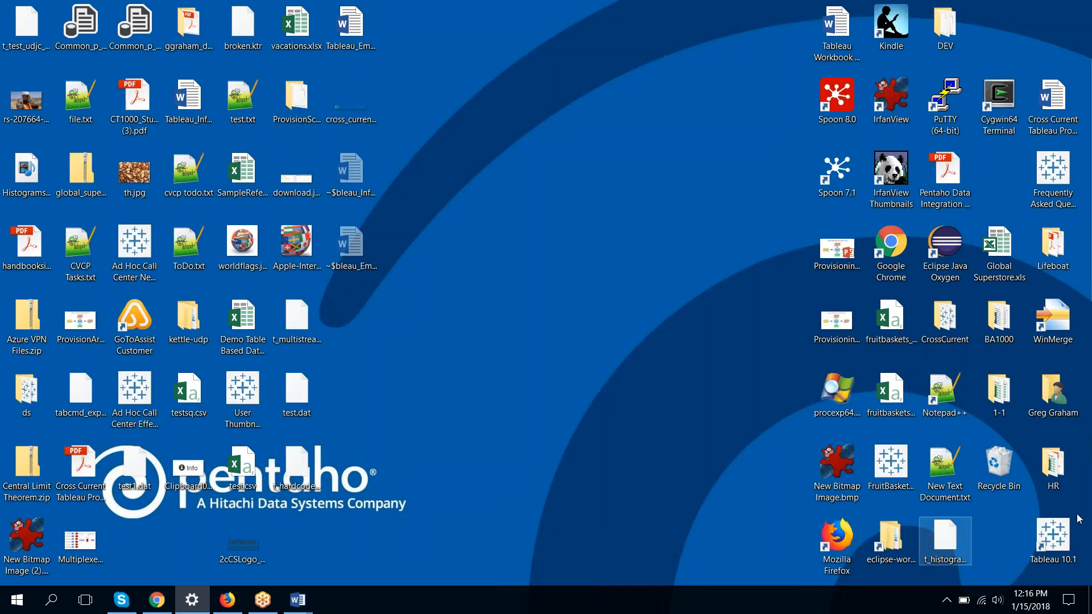
click(1049, 531)
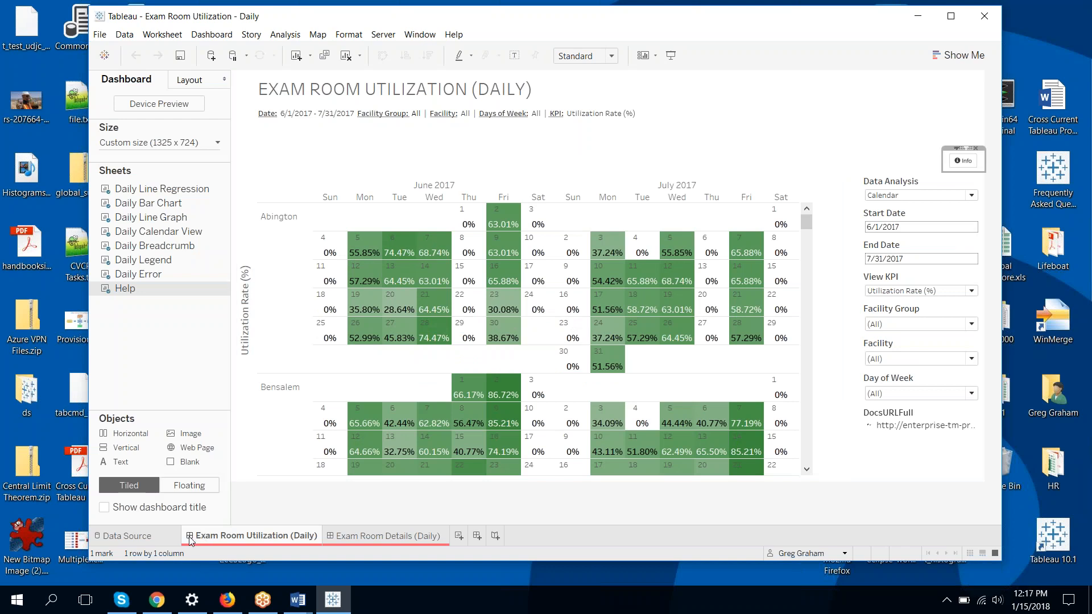
Add a new worksheet and rename Sheet 13 to 'Info'
click(459, 536)
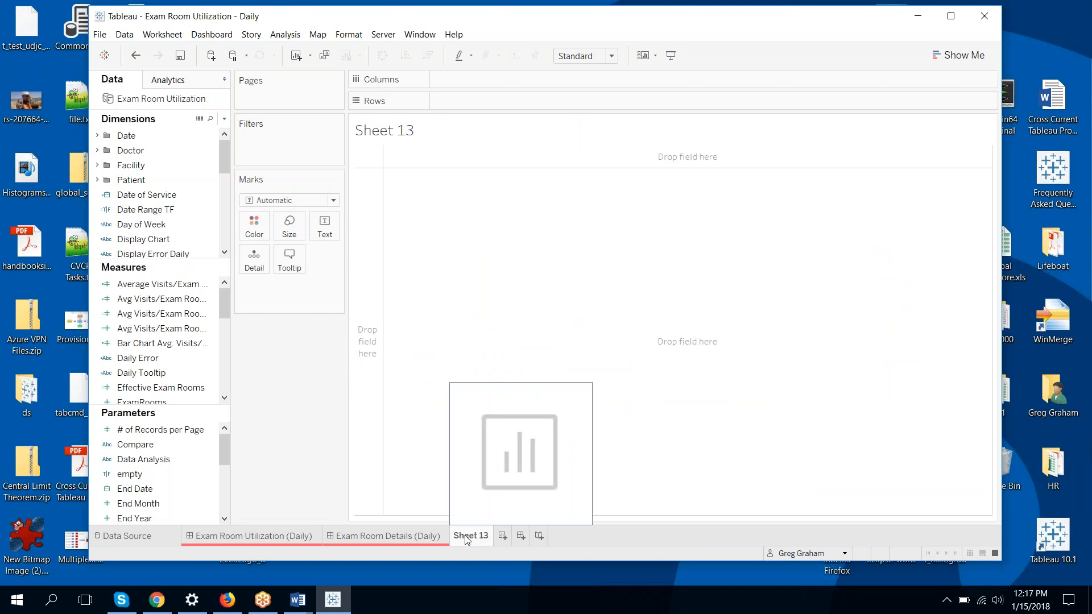
right_click(465, 539)
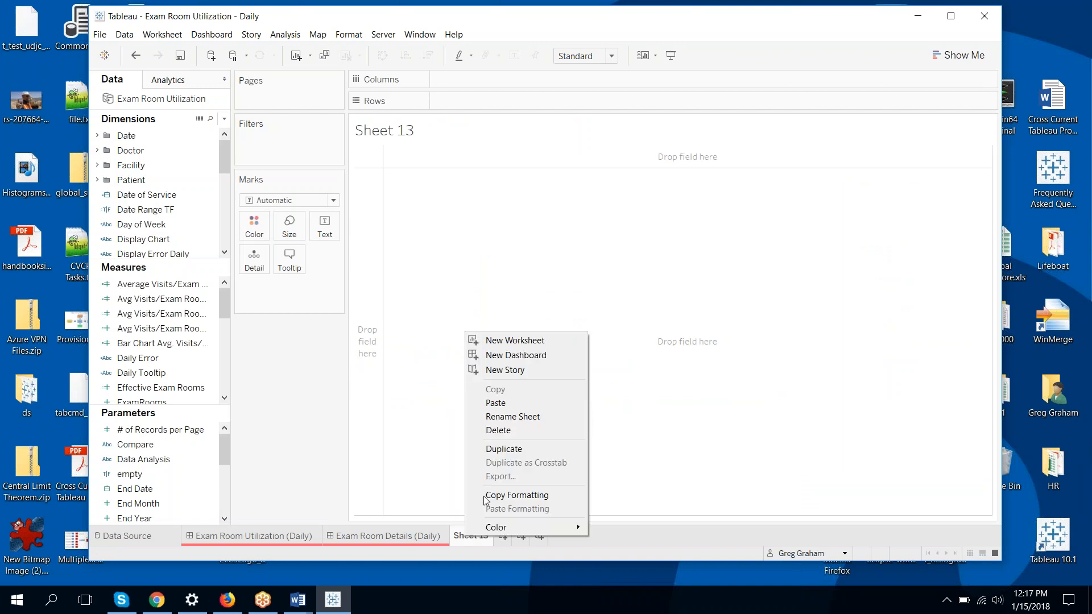
click(510, 417)
text(Info)
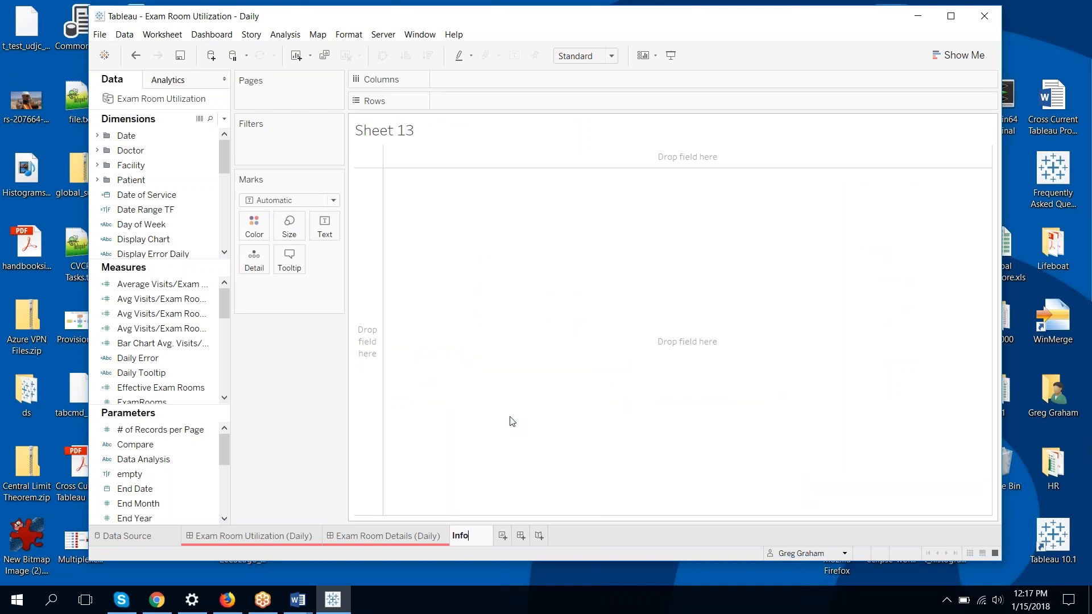
key(Return)
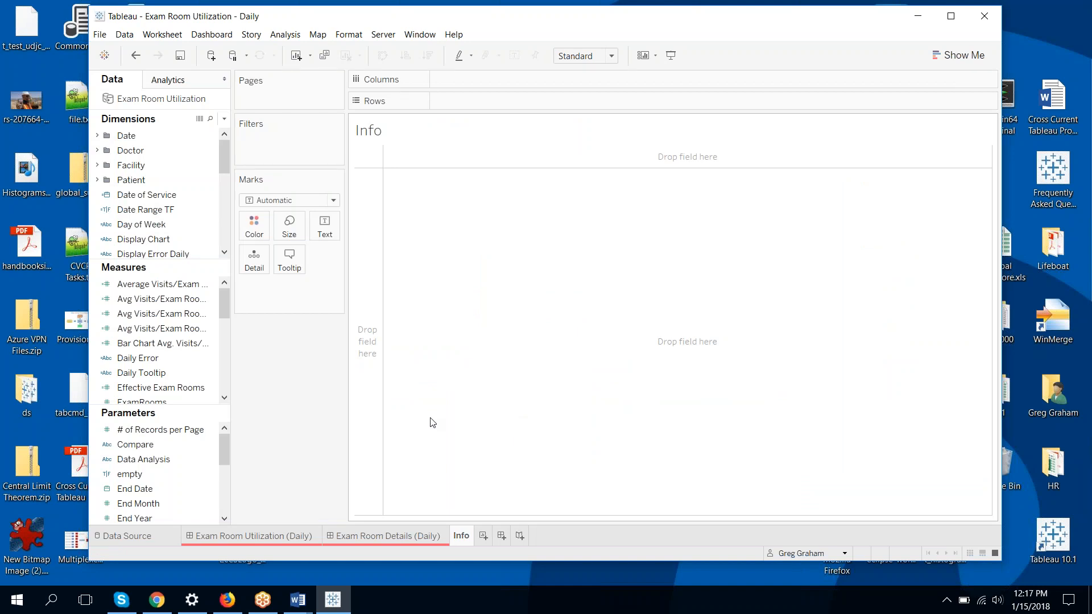
Browse the data pane fields Day of Week, Display KPI and DocsURL
click(298, 600)
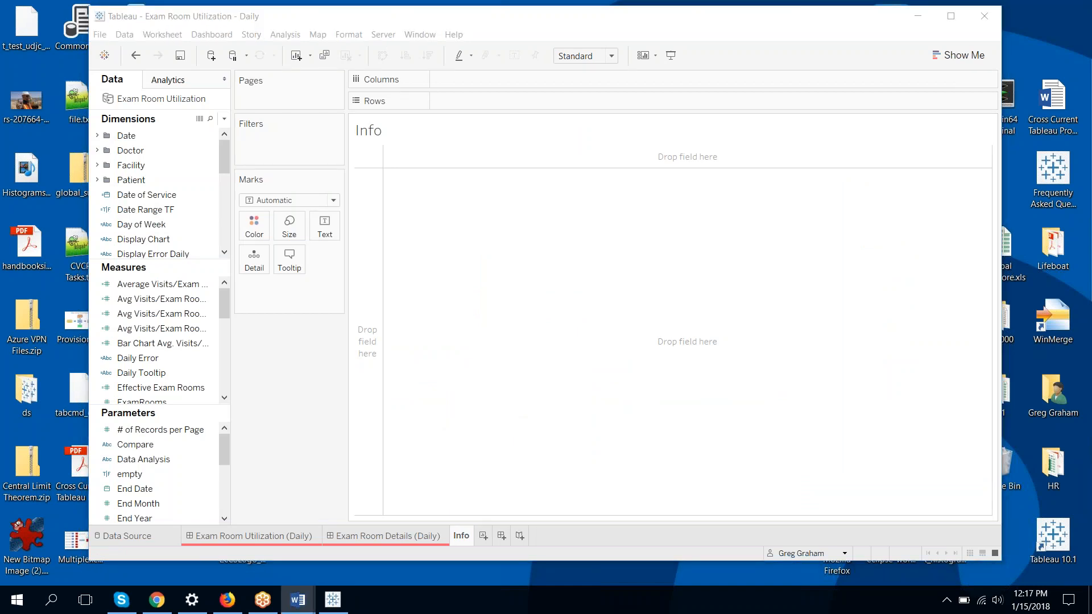
scroll(173, 188, down, 1)
click(180, 181)
scroll(178, 184, down, 1)
click(178, 184)
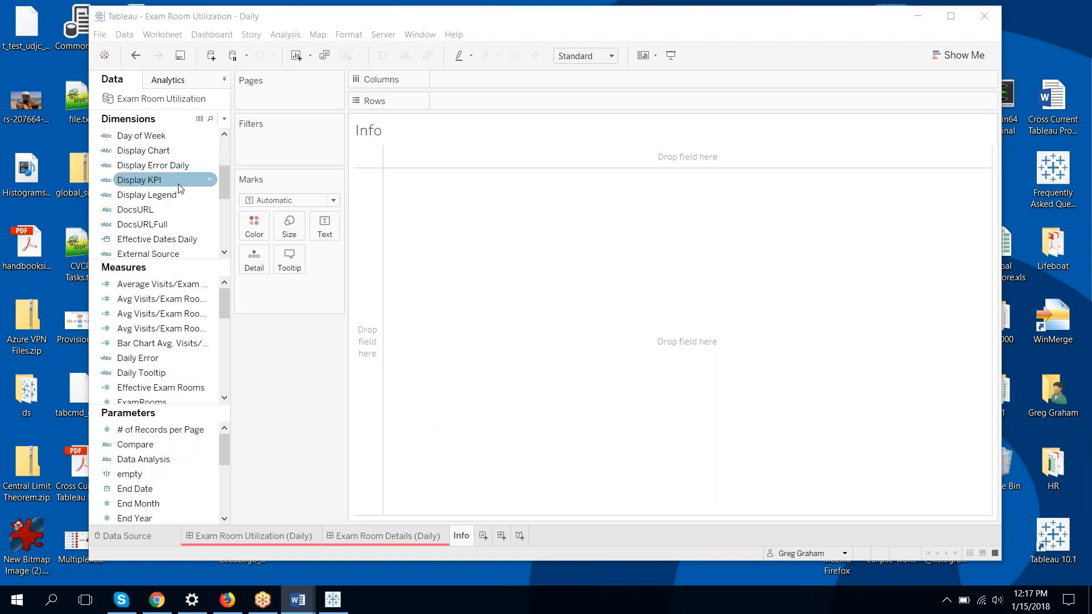
click(183, 210)
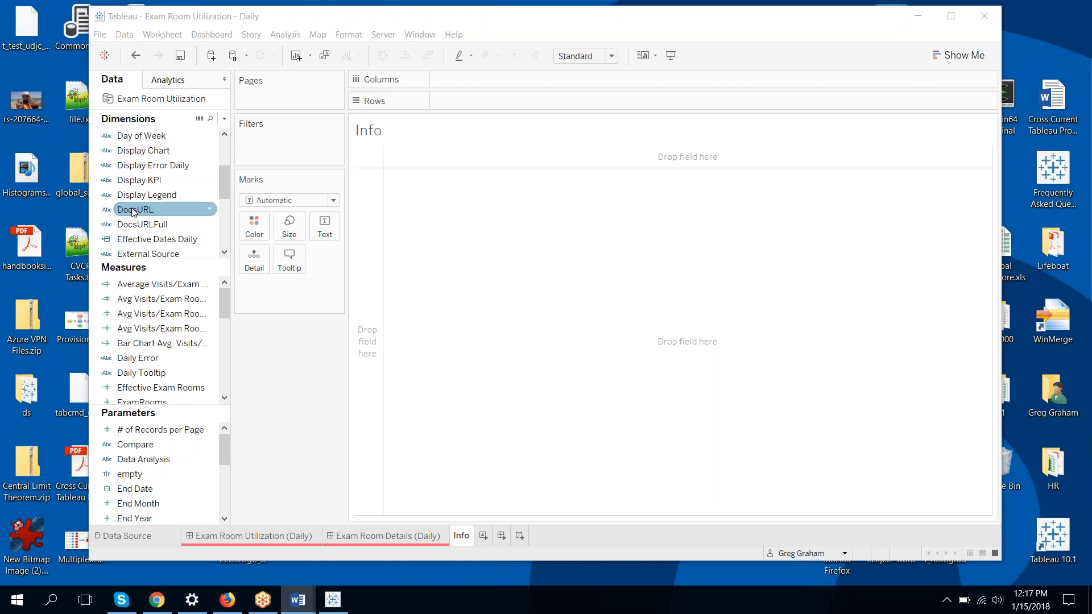
Review the DocsURLFull calculation's user-guide PDF path and close it unchanged
click(211, 224)
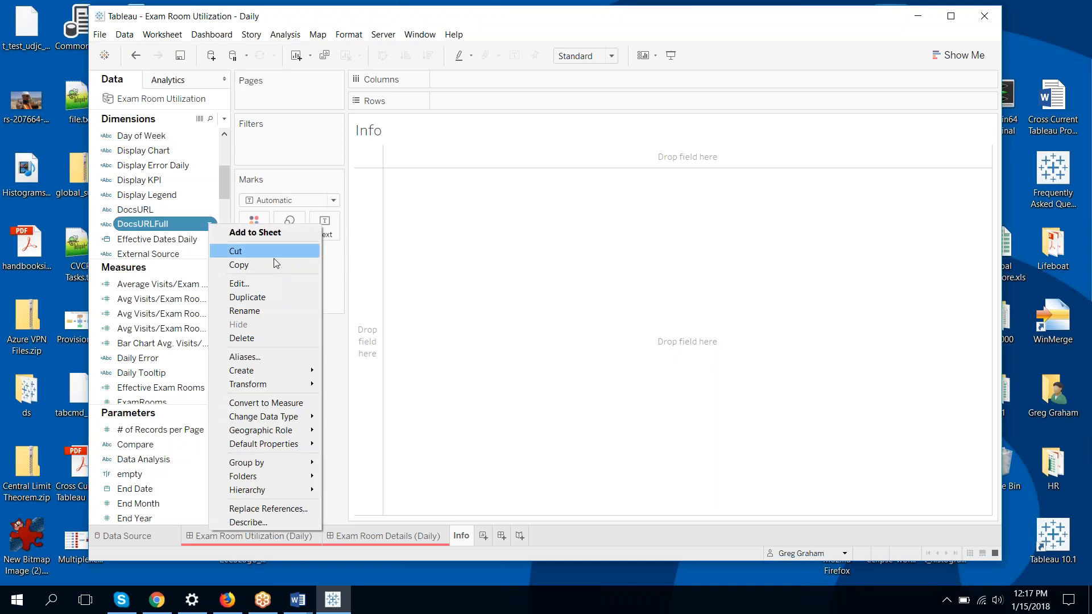
click(278, 283)
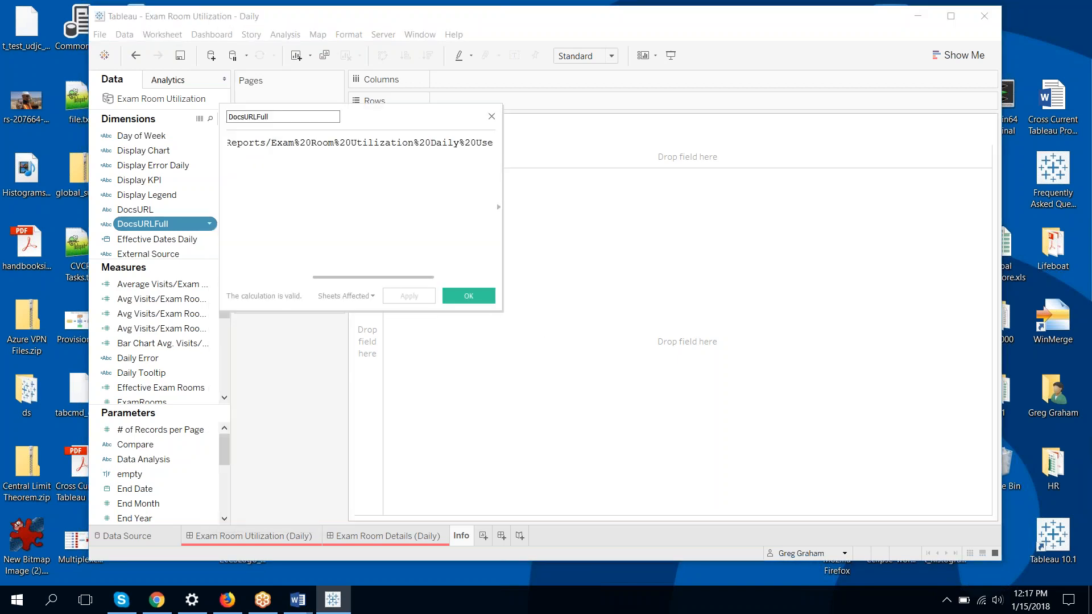
drag(503, 317, 1029, 445)
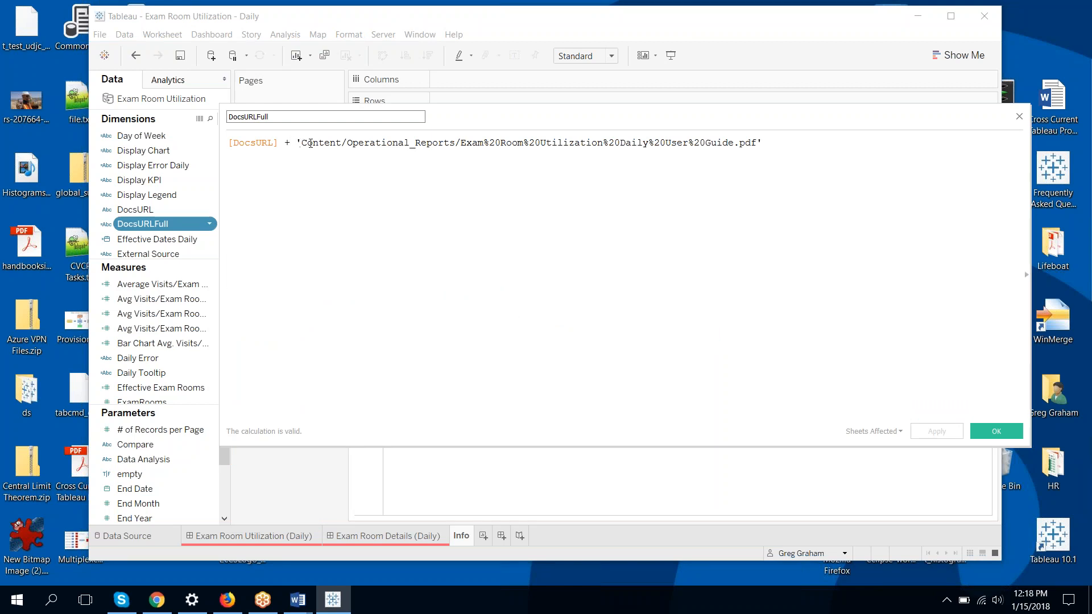
drag(301, 143, 573, 160)
drag(698, 150, 759, 137)
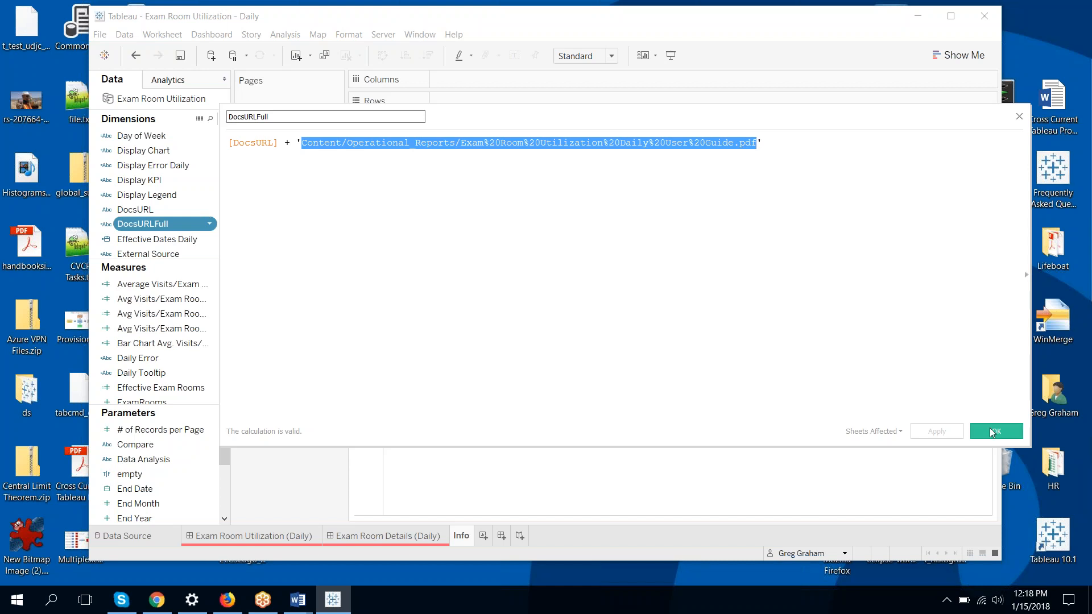
click(879, 355)
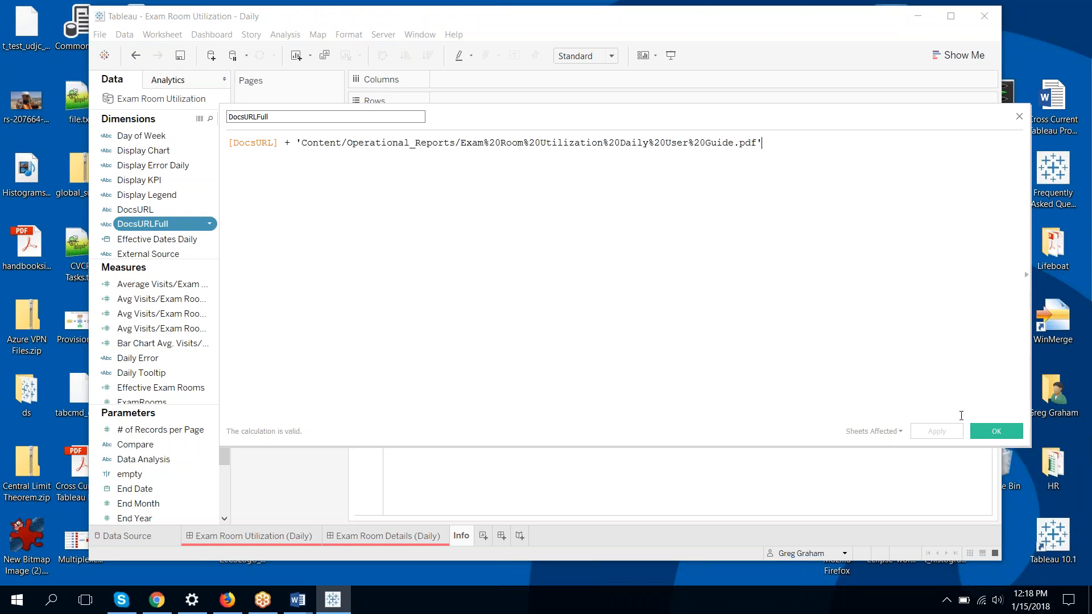
click(995, 431)
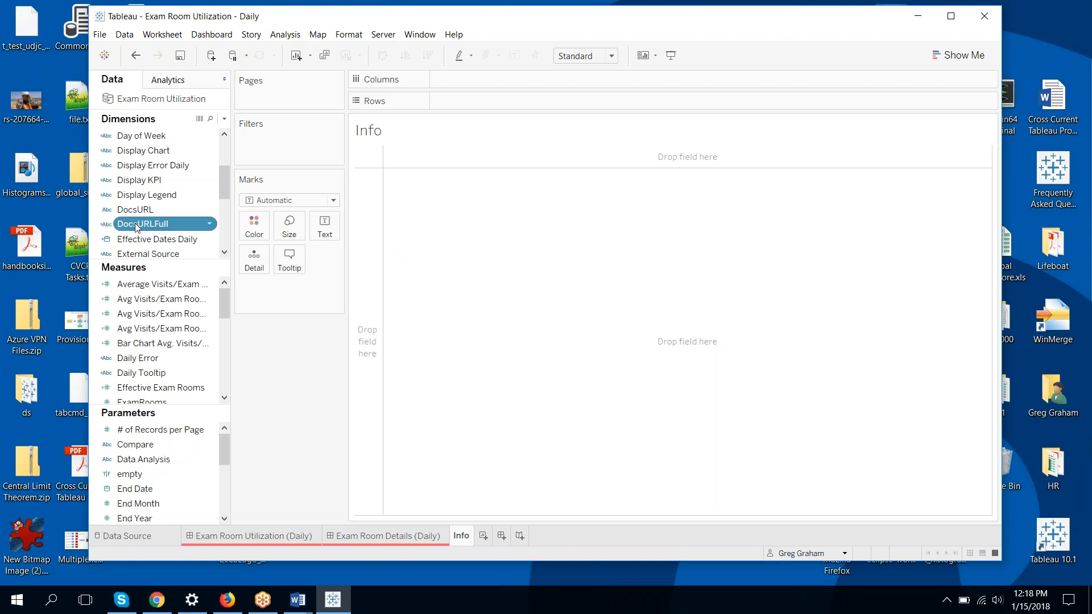
Put DocsURLFull on Detail for the Info sheet and hide the Info title
drag(145, 222, 259, 263)
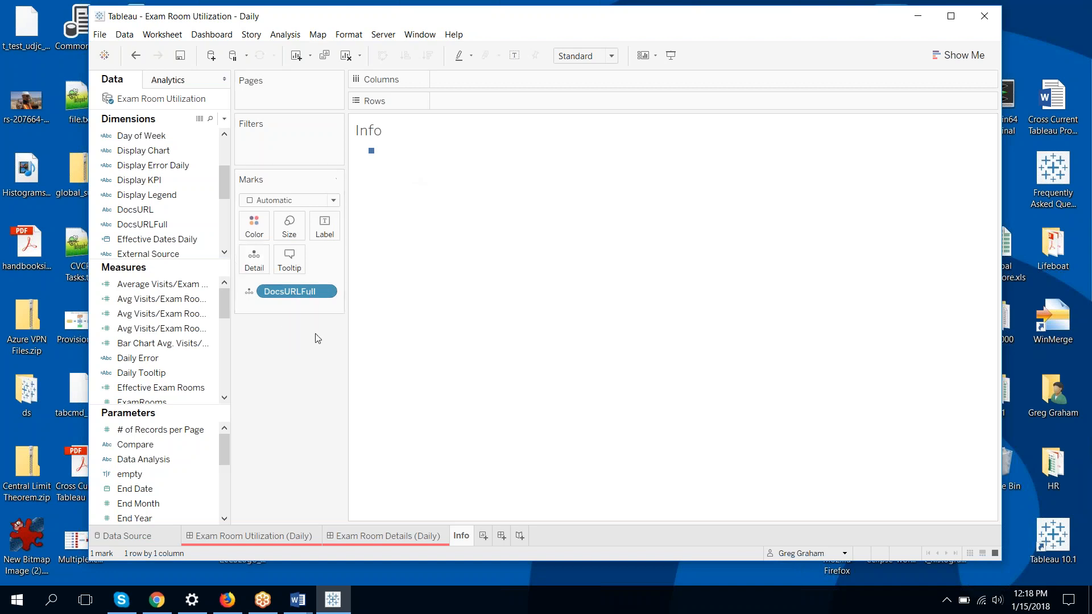
right_click(369, 131)
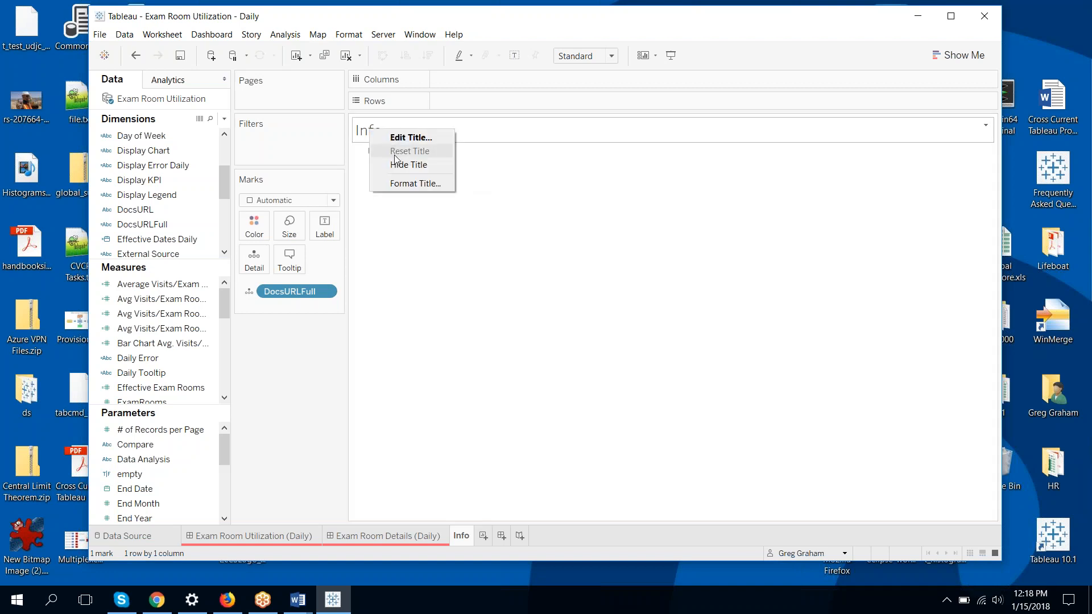
click(396, 165)
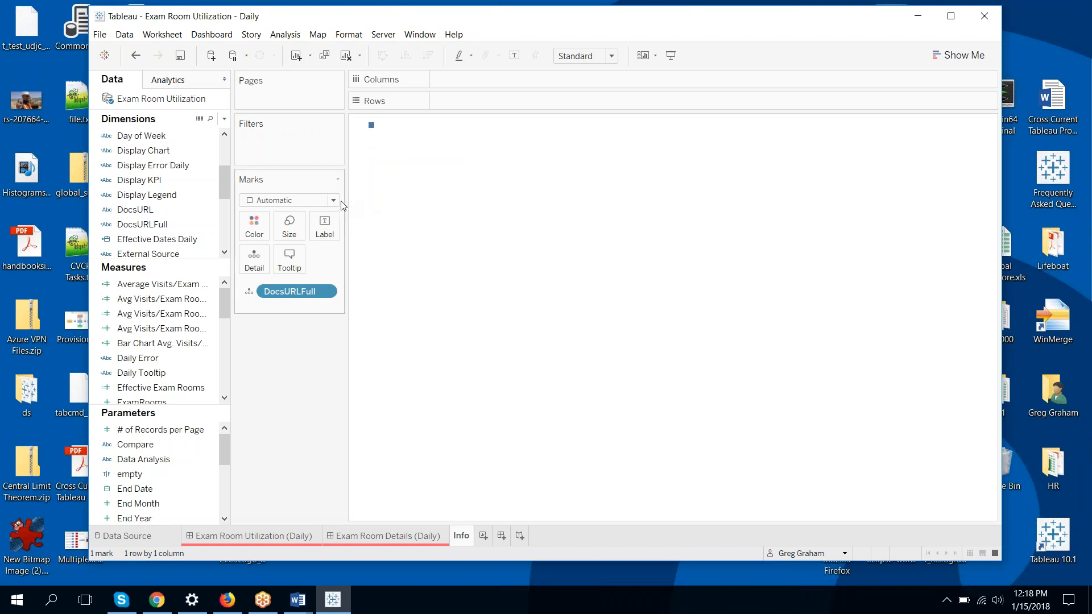
Change the mark type to Shape and assign the Info icon from the Custom palette
mouse_move(371, 125)
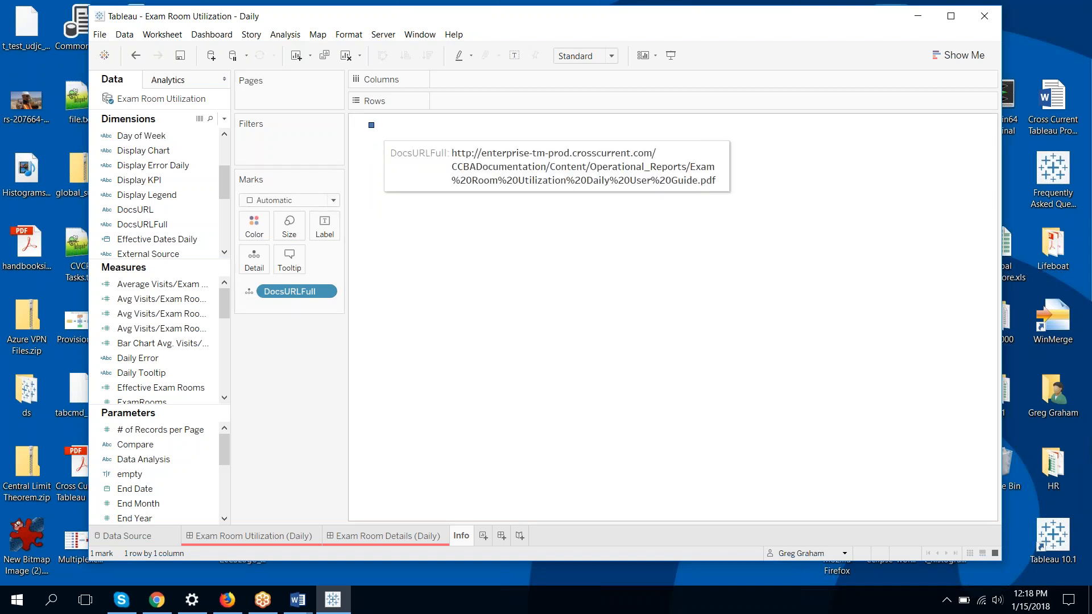
click(334, 202)
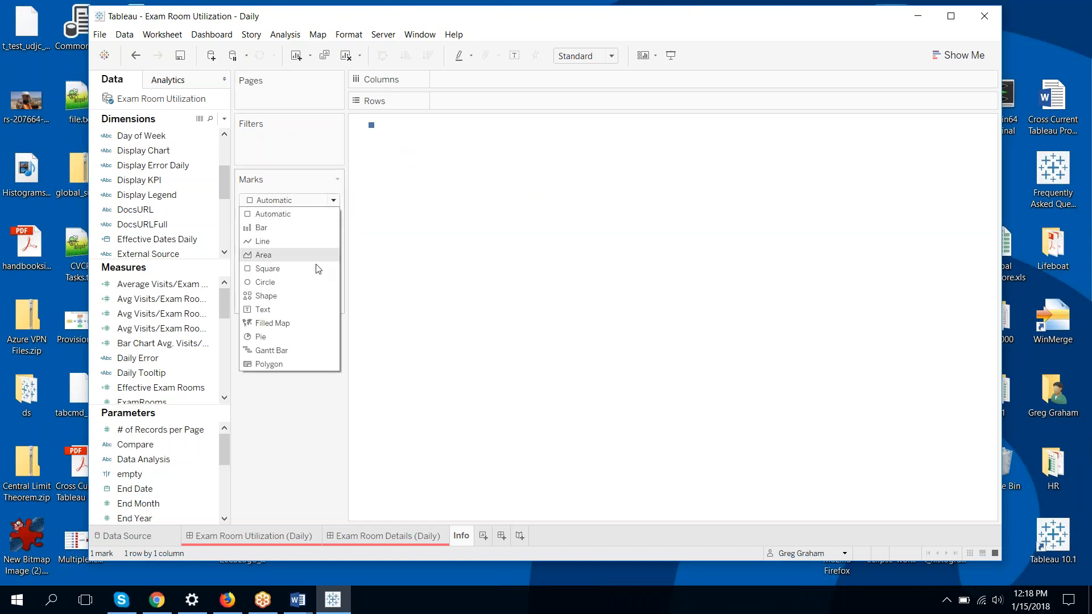
click(323, 296)
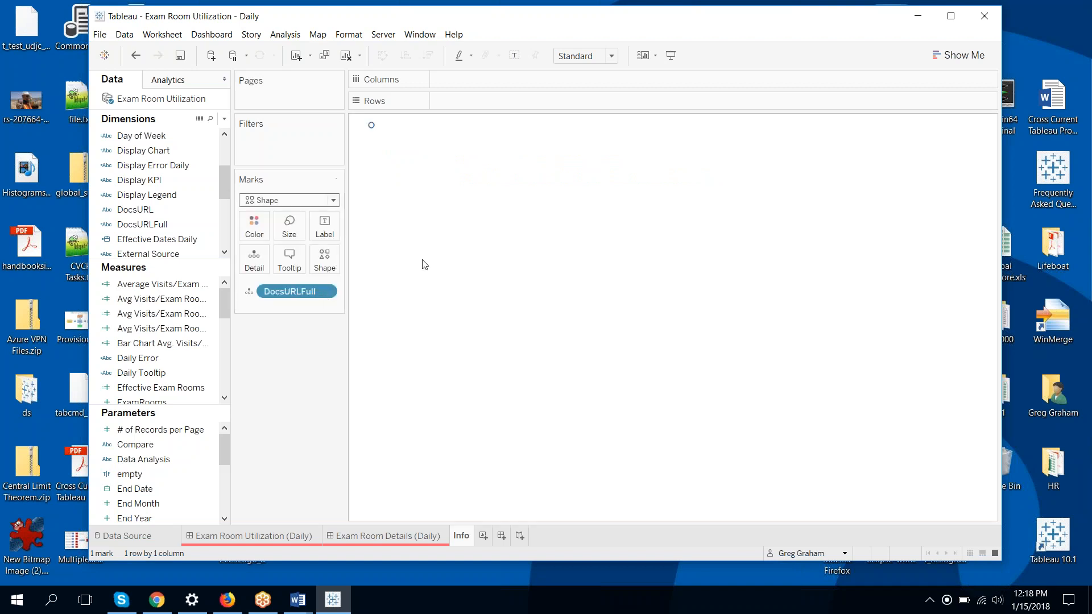
click(327, 266)
click(354, 341)
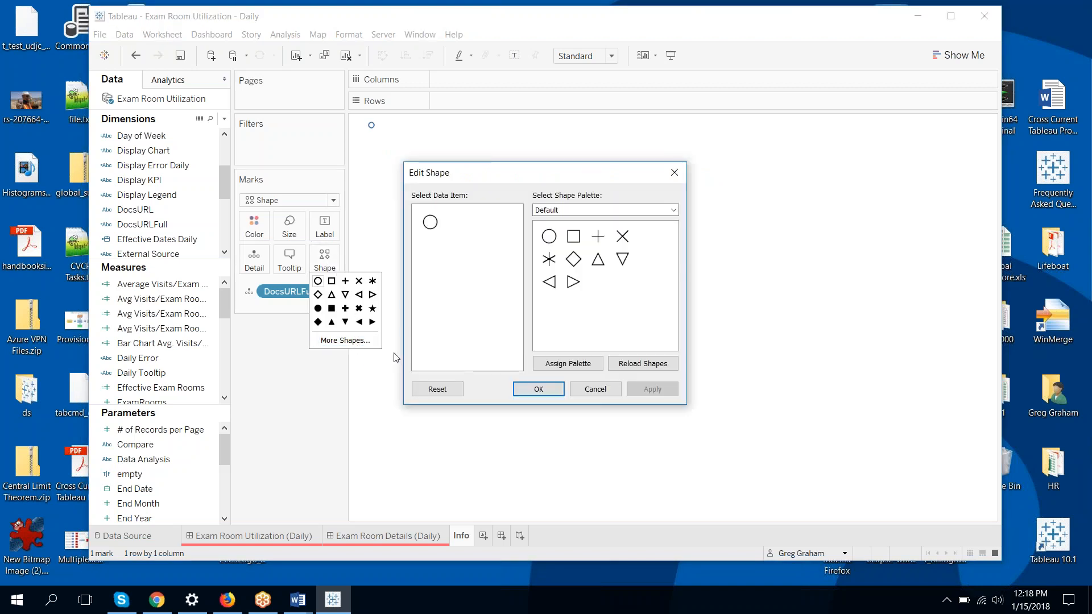
click(674, 211)
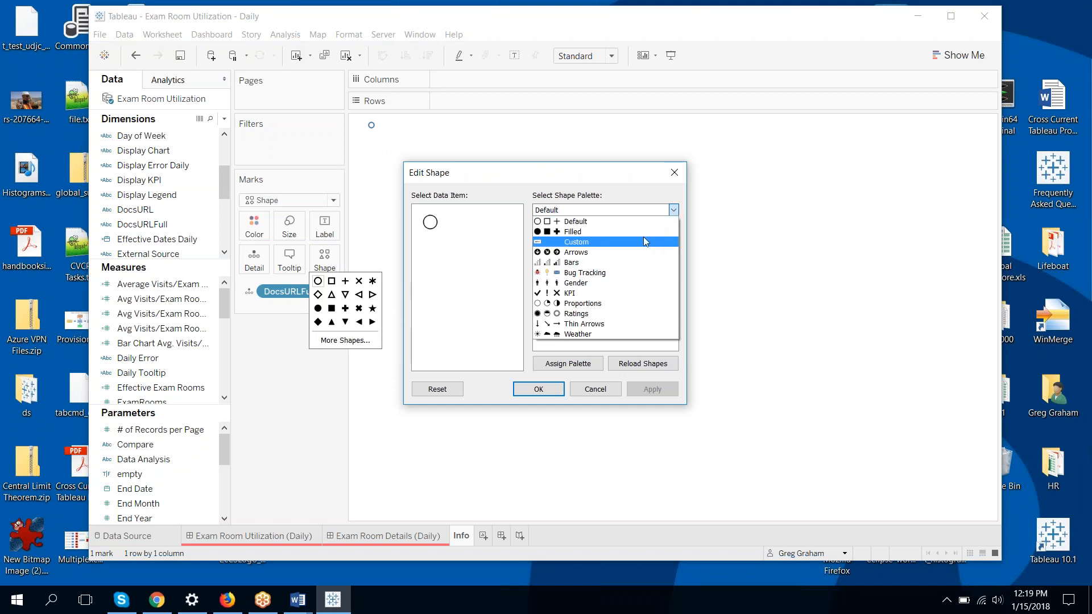
click(644, 241)
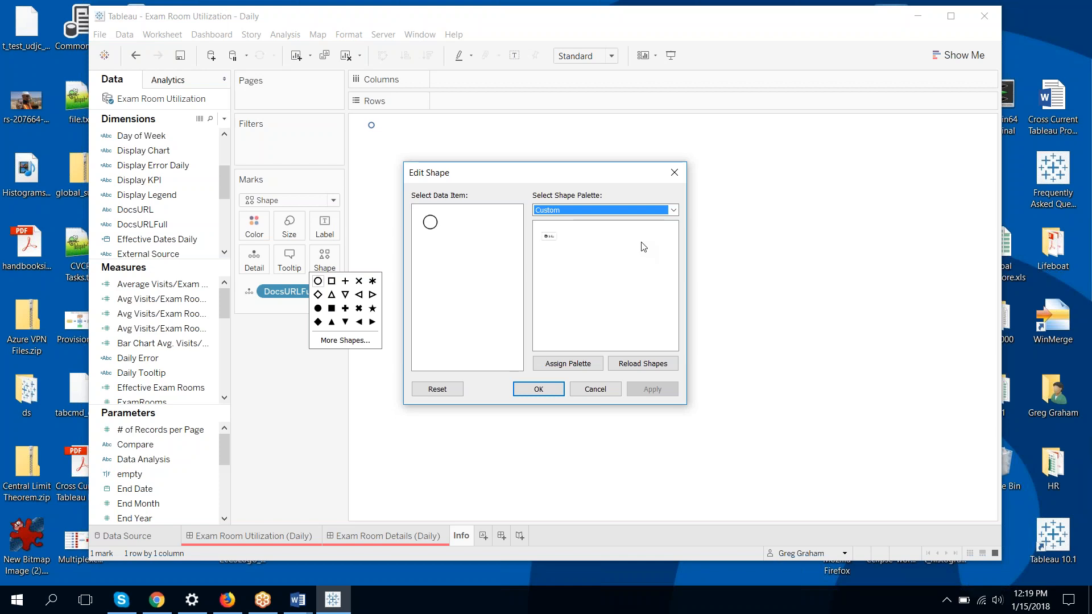
click(562, 364)
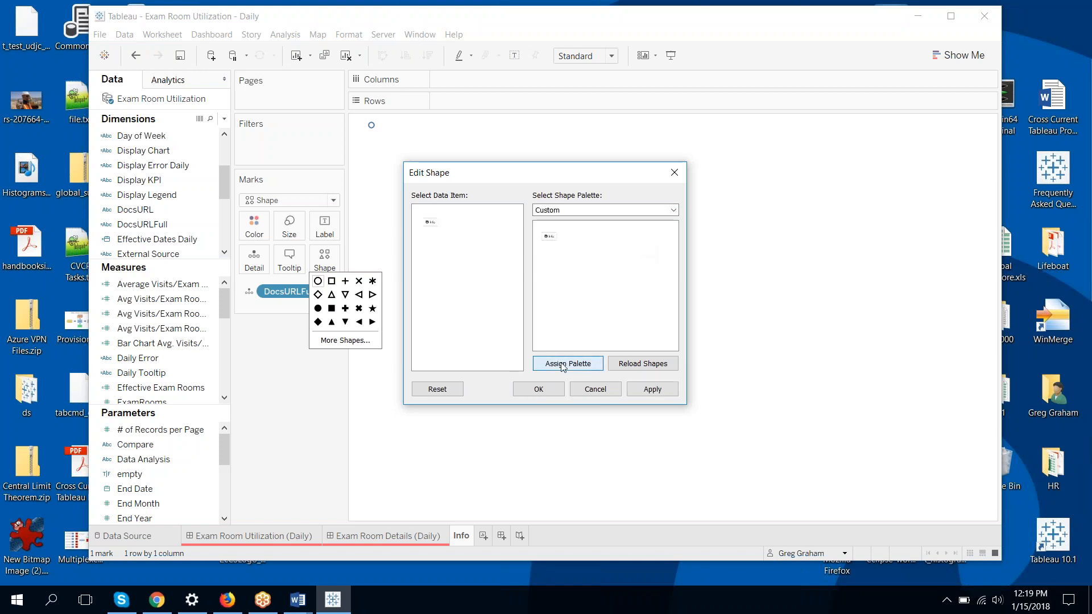
click(537, 390)
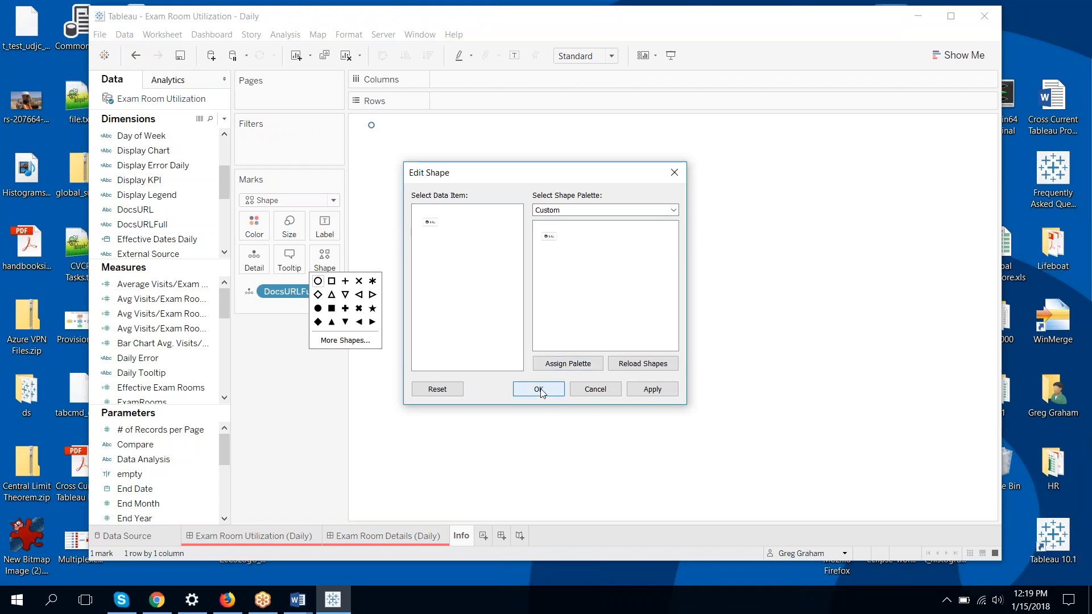
click(392, 410)
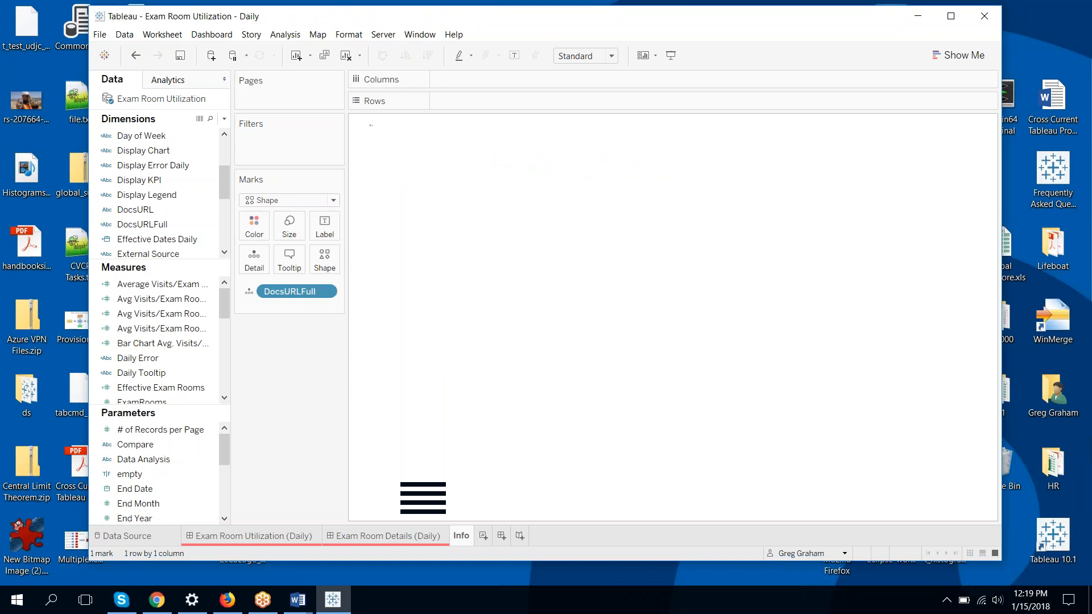
Drag the Size slider right to enlarge the Info icon mark
click(291, 237)
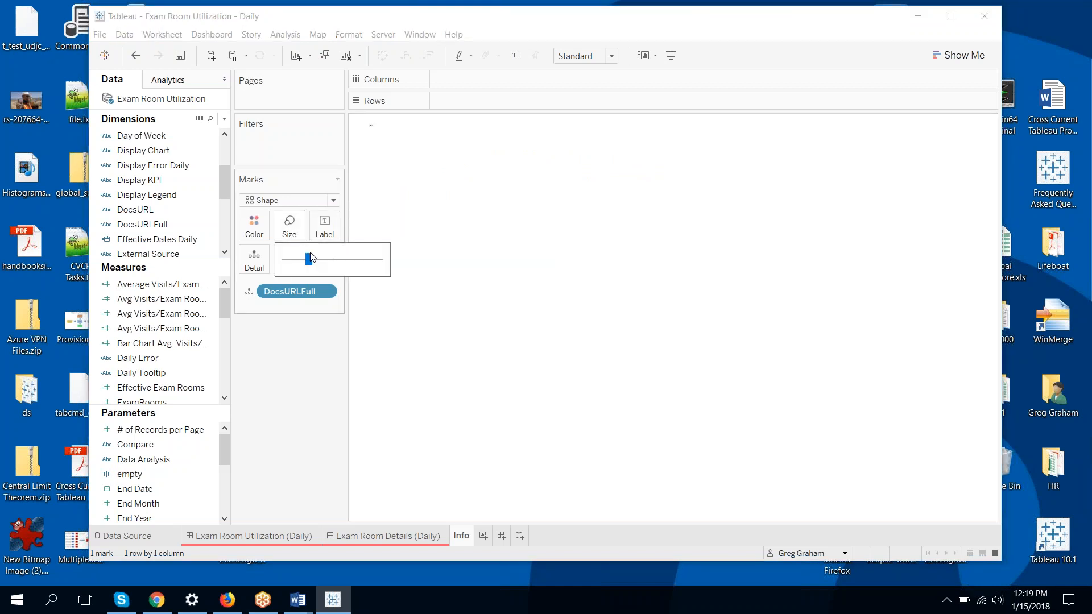
drag(311, 263, 359, 266)
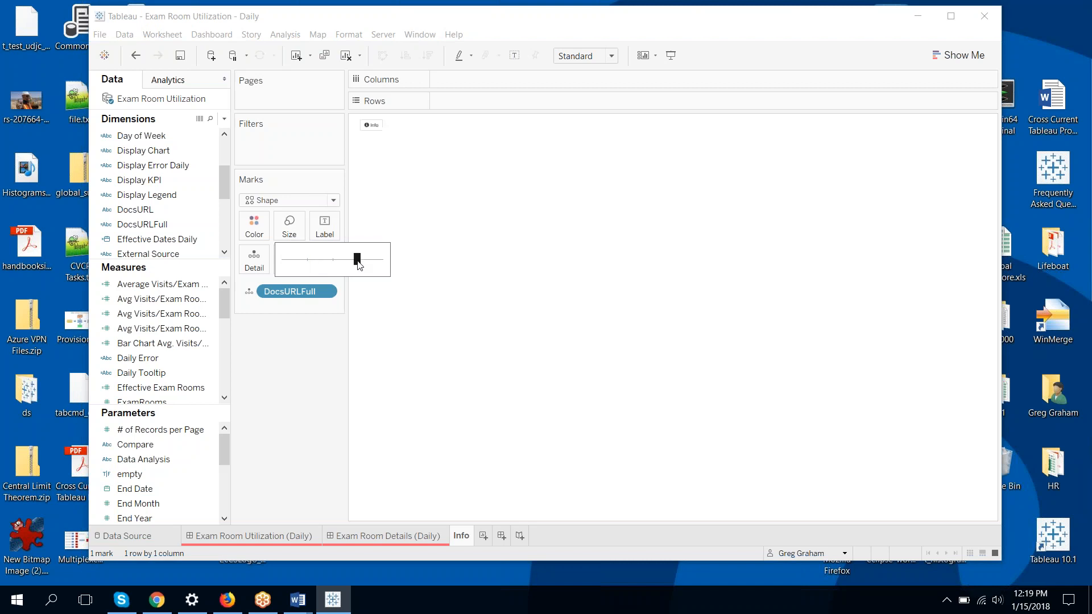
click(552, 264)
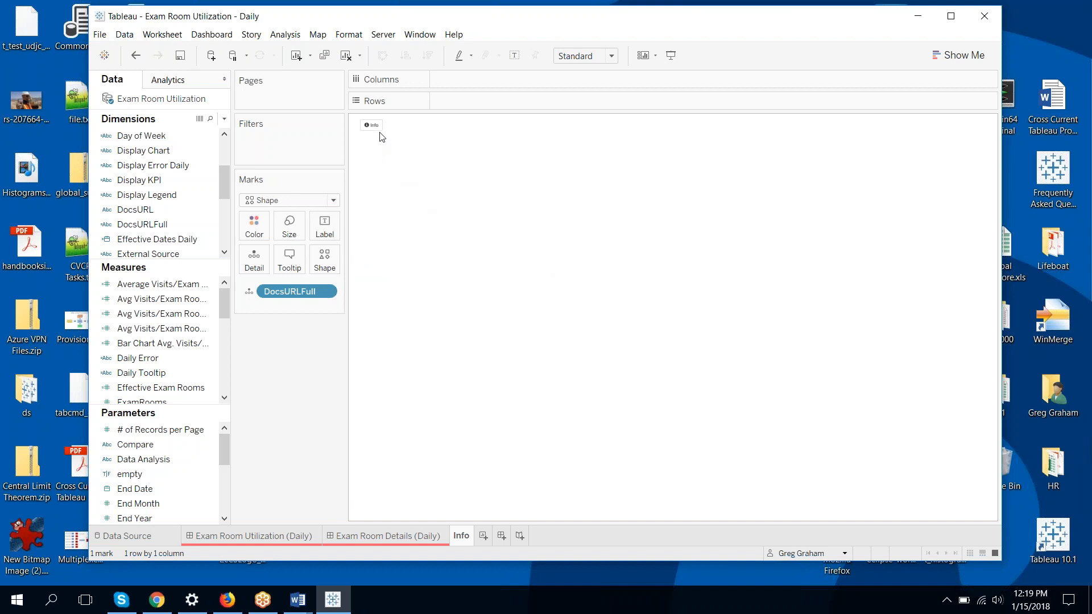
mouse_move(375, 134)
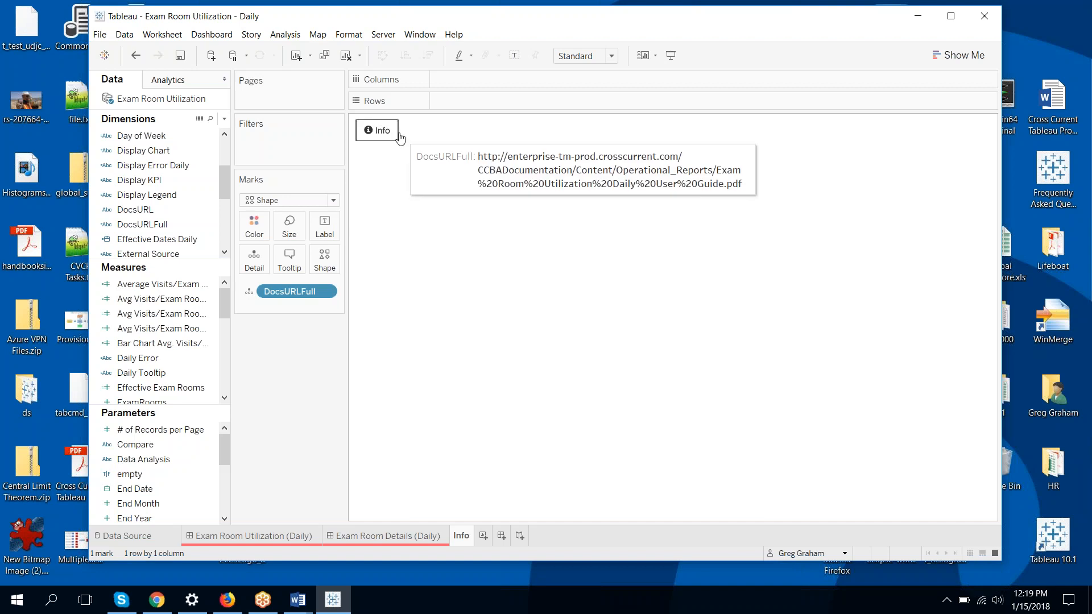
Shrink the Info icon slightly, recheck the Size setting, then undo the size change
click(296, 230)
drag(358, 266, 352, 267)
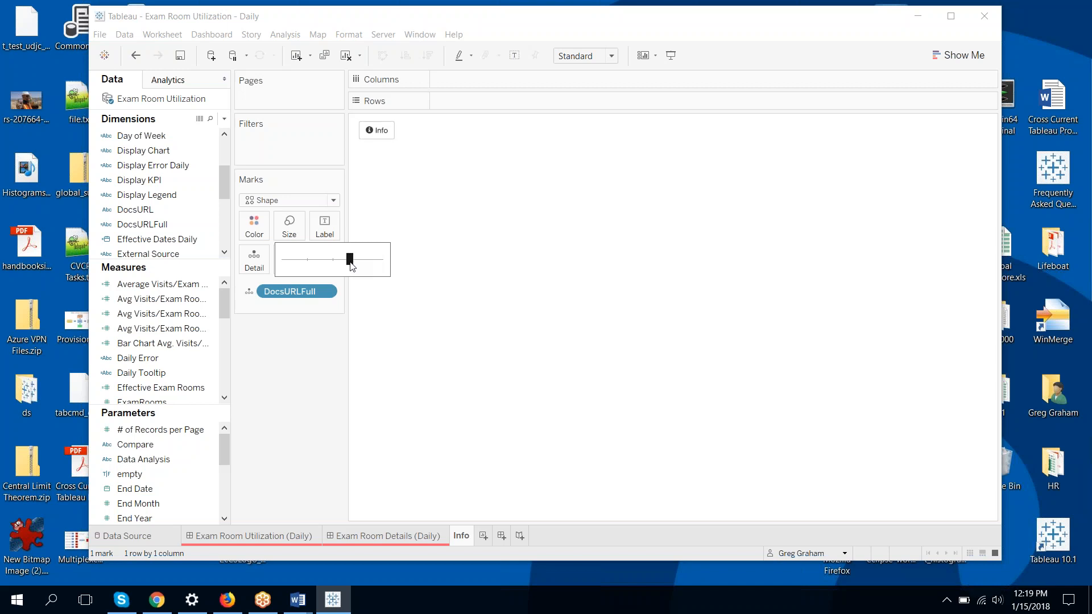
click(428, 198)
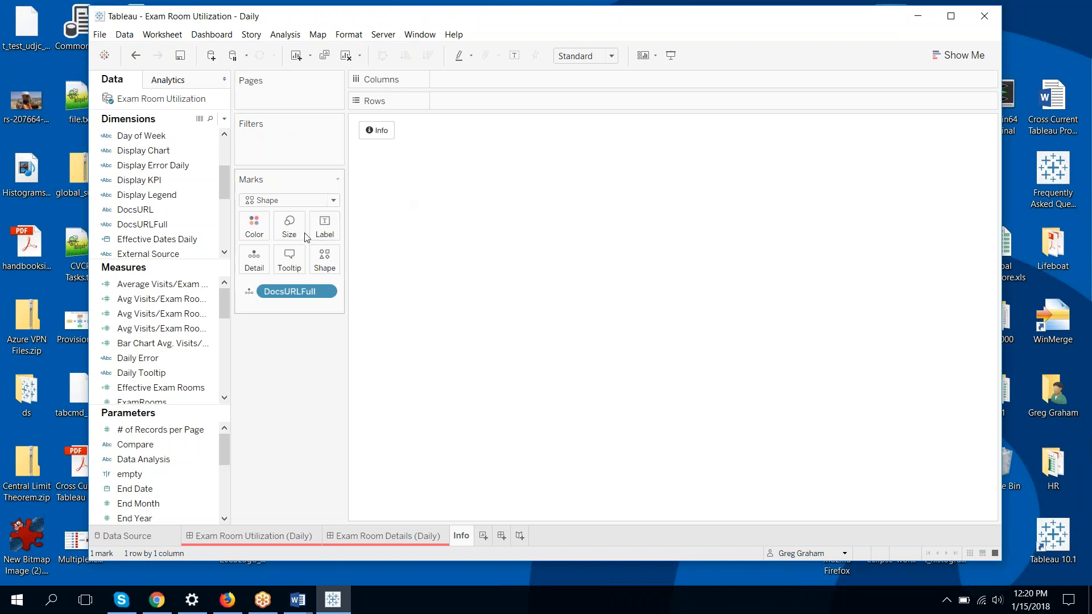
click(288, 230)
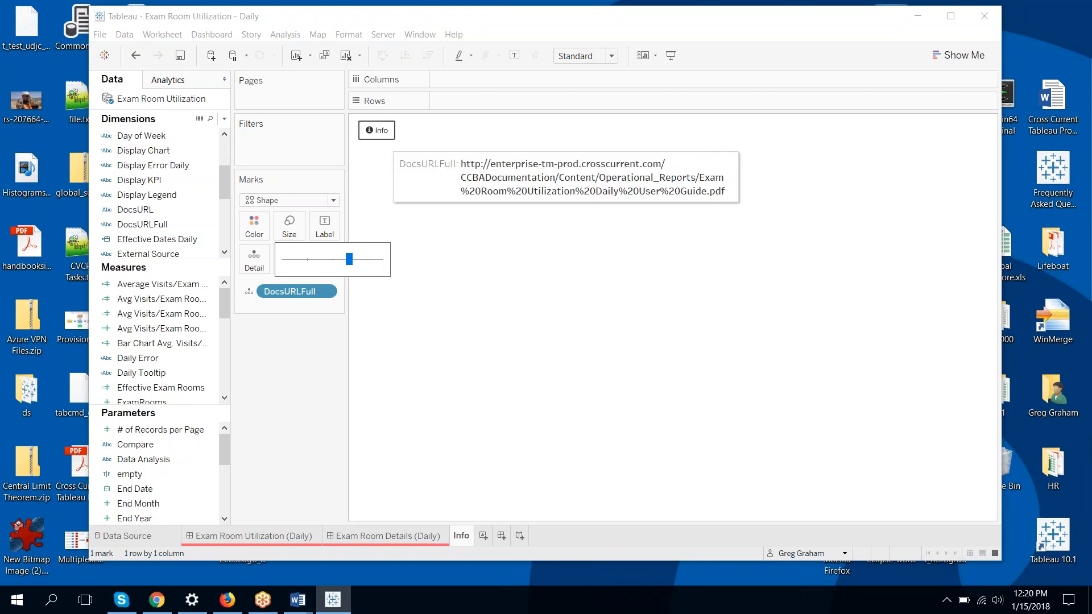
click(407, 177)
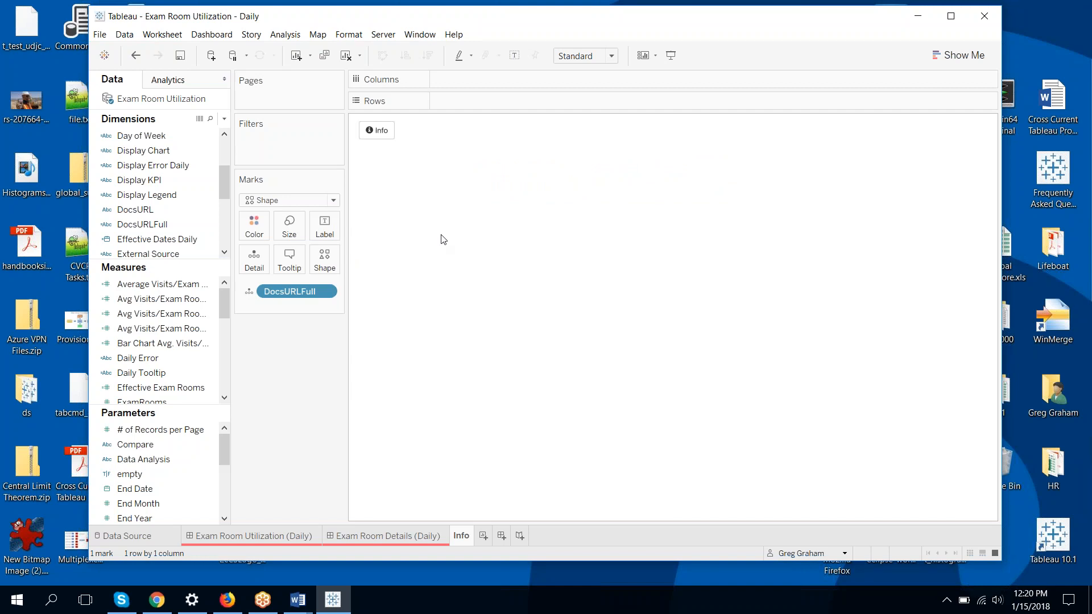
mouse_move(383, 137)
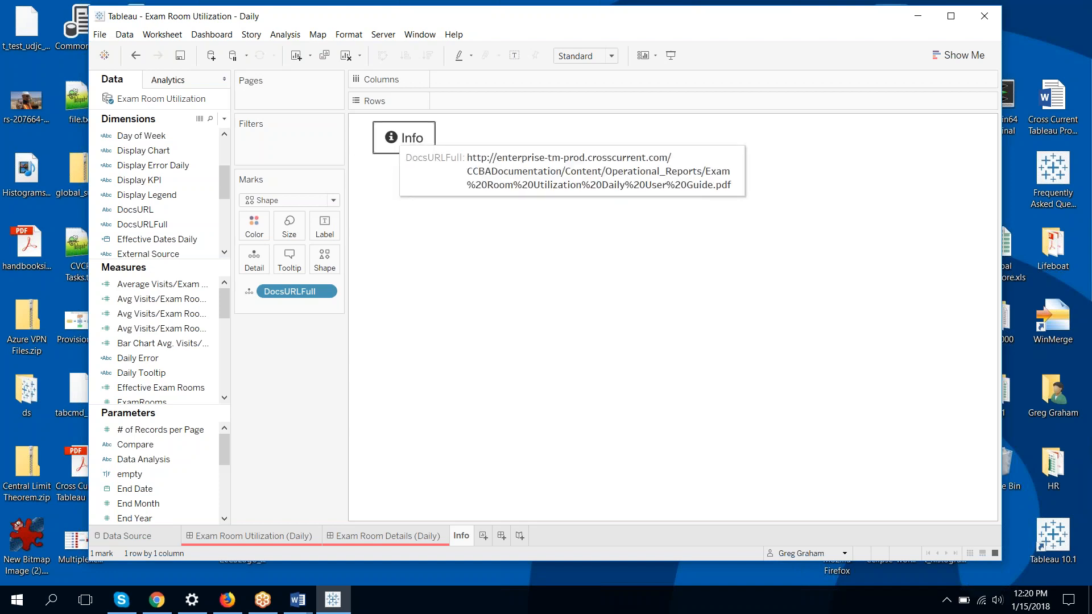
mouse_move(398, 160)
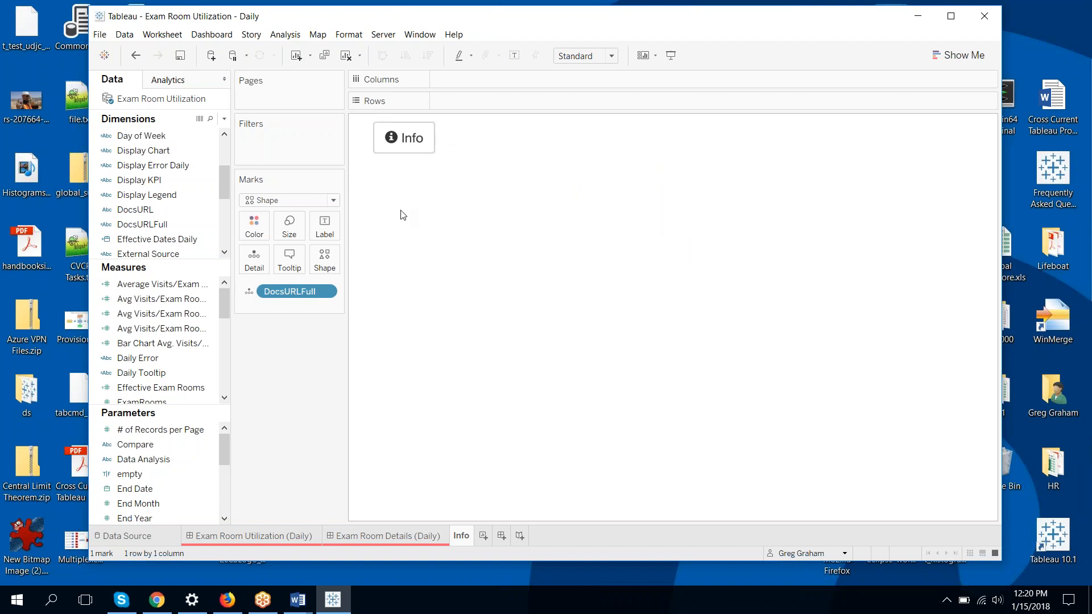
click(136, 55)
Undo the Info icon's size change again and briefly switch to Word and back
click(136, 55)
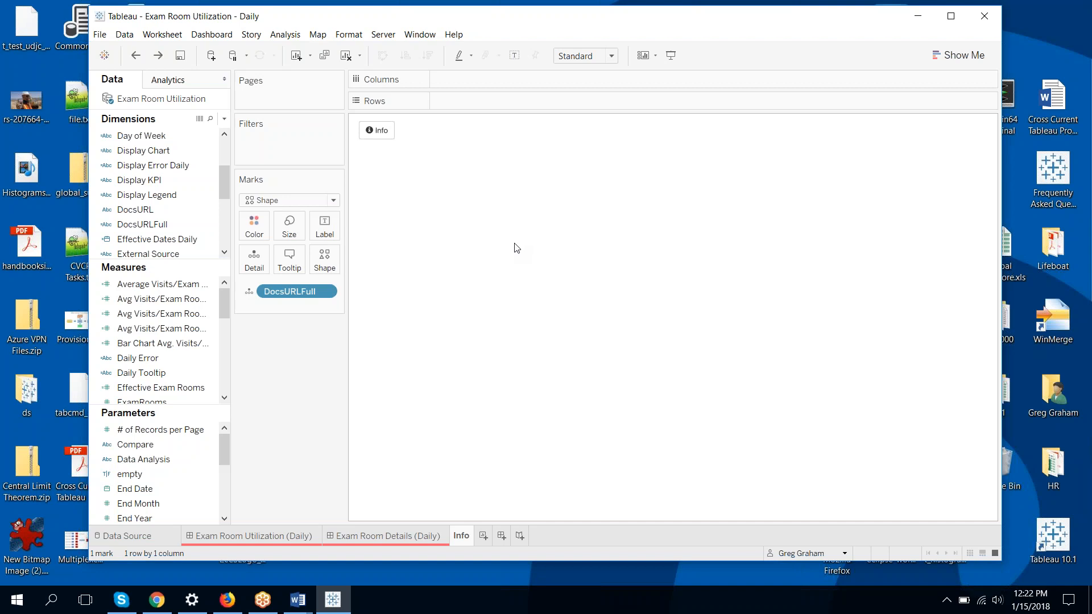
key(alt+Tab)
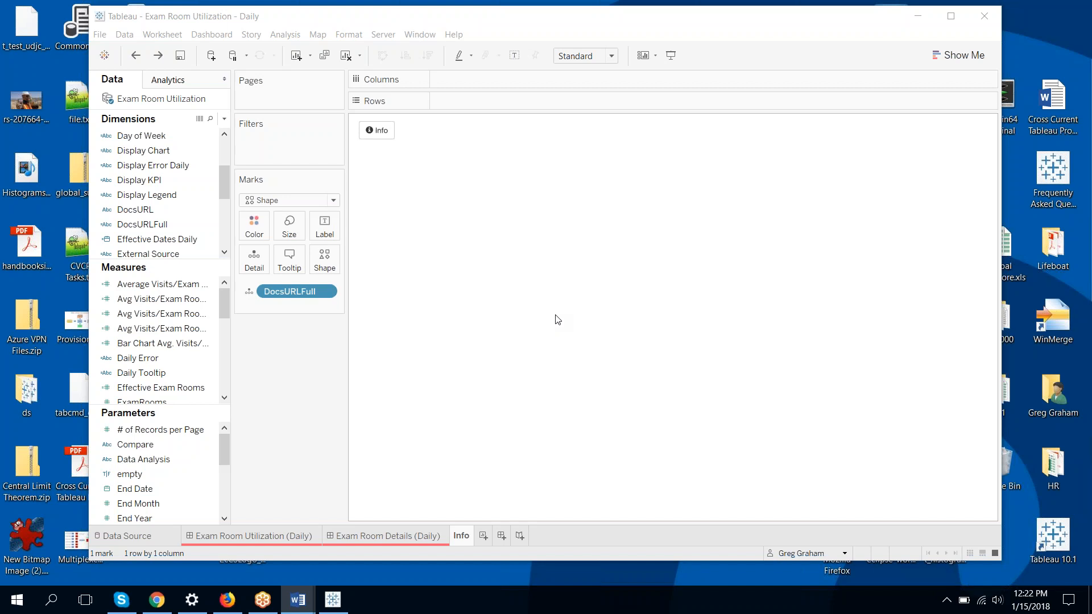
mouse_move(380, 137)
click(293, 266)
click(360, 361)
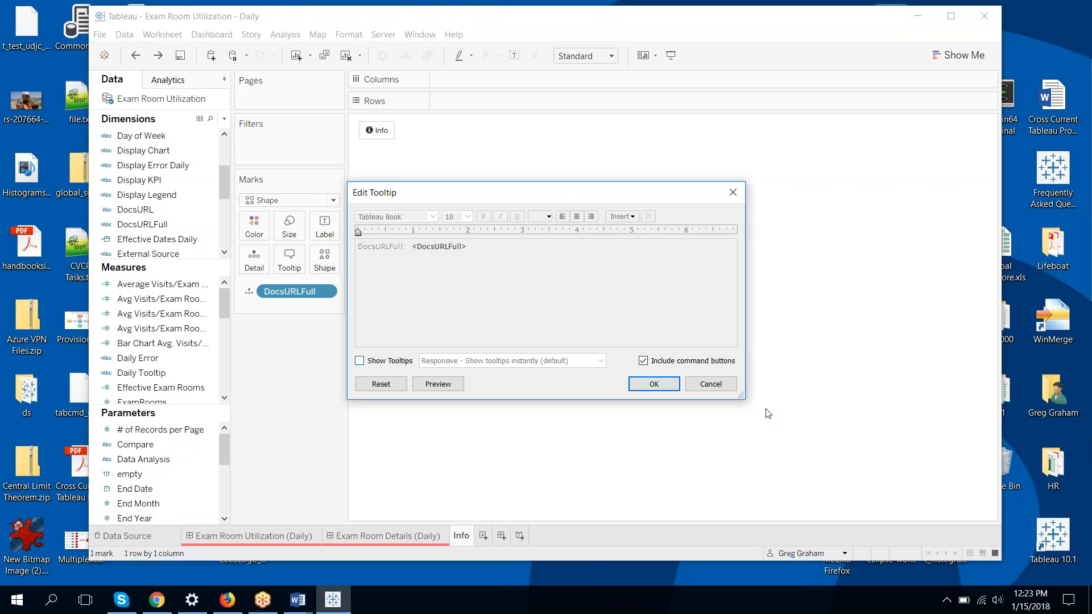
click(654, 384)
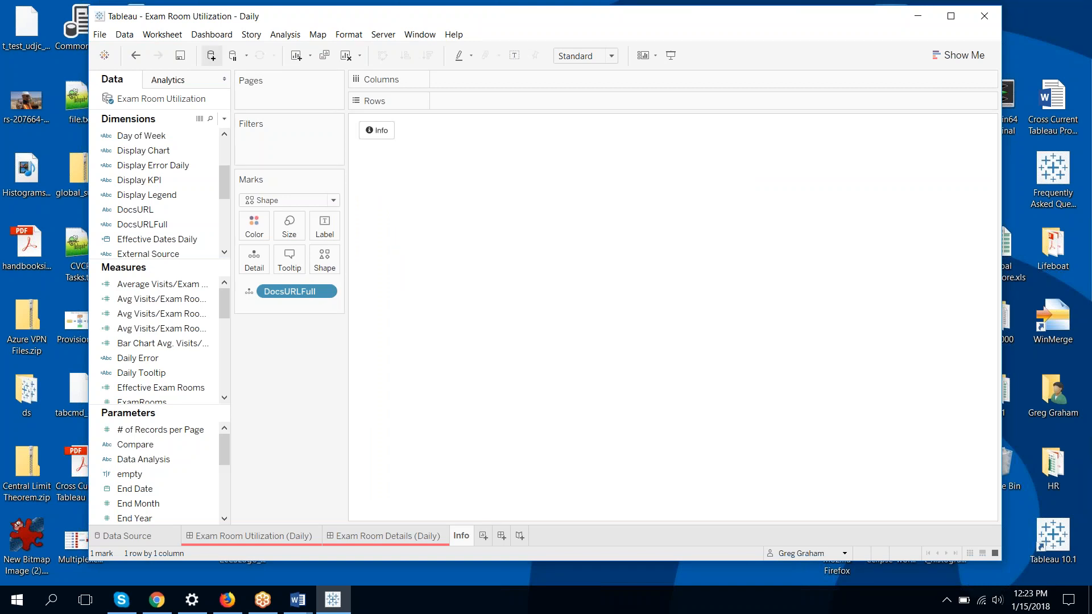
Add a new URL action named Hyperlink1 from the Worksheet Actions list
click(179, 38)
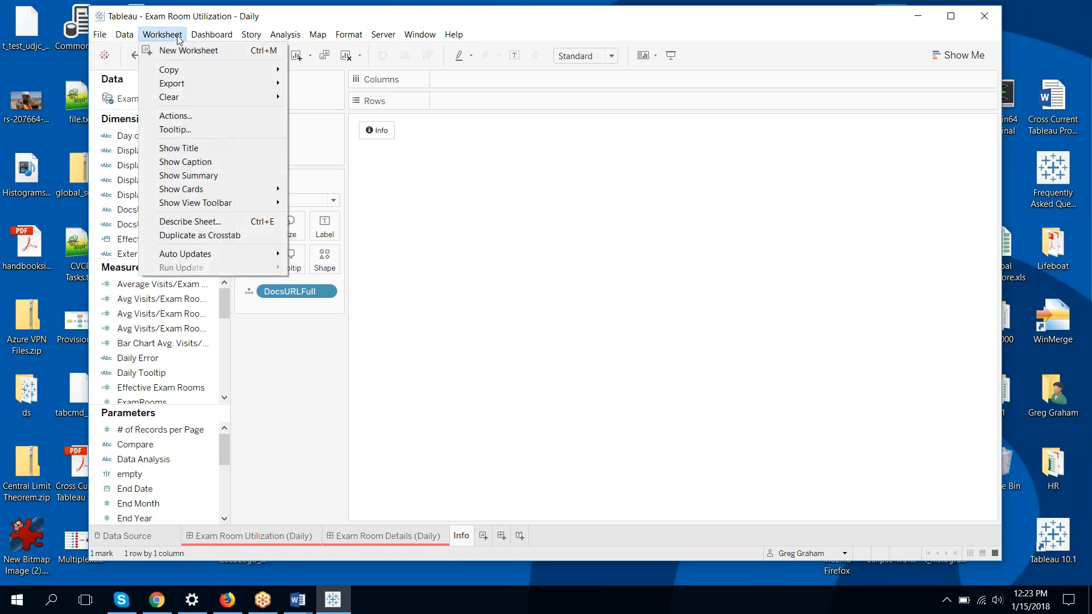
click(176, 116)
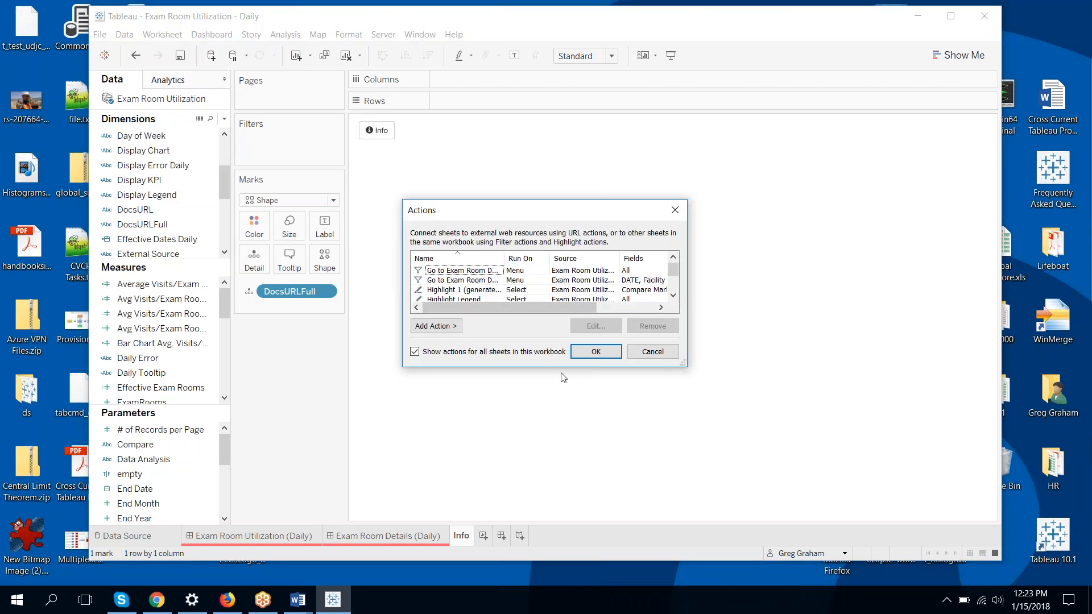
click(442, 326)
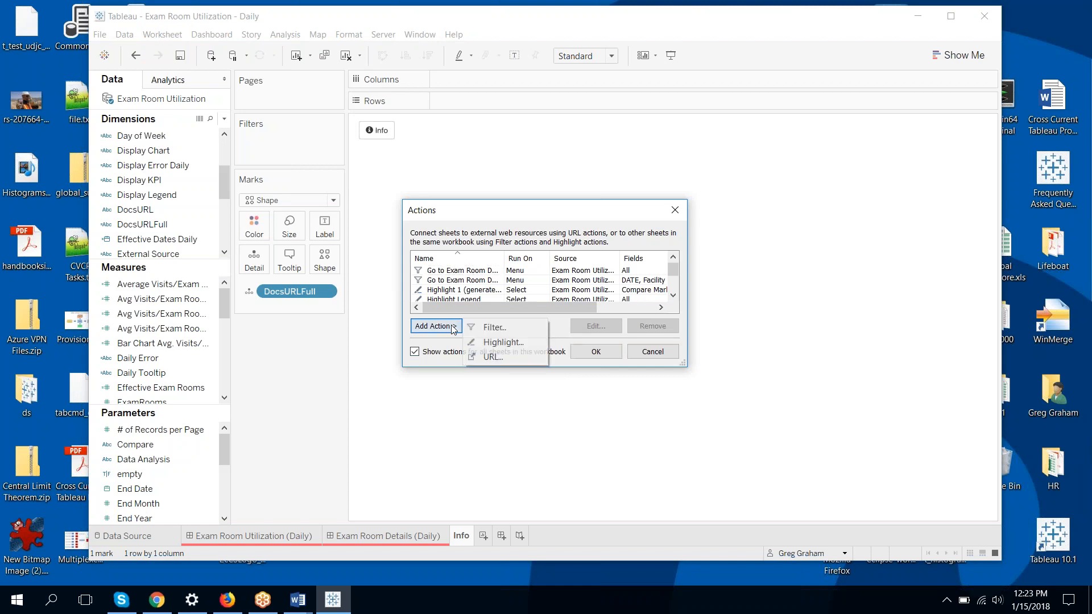
click(503, 357)
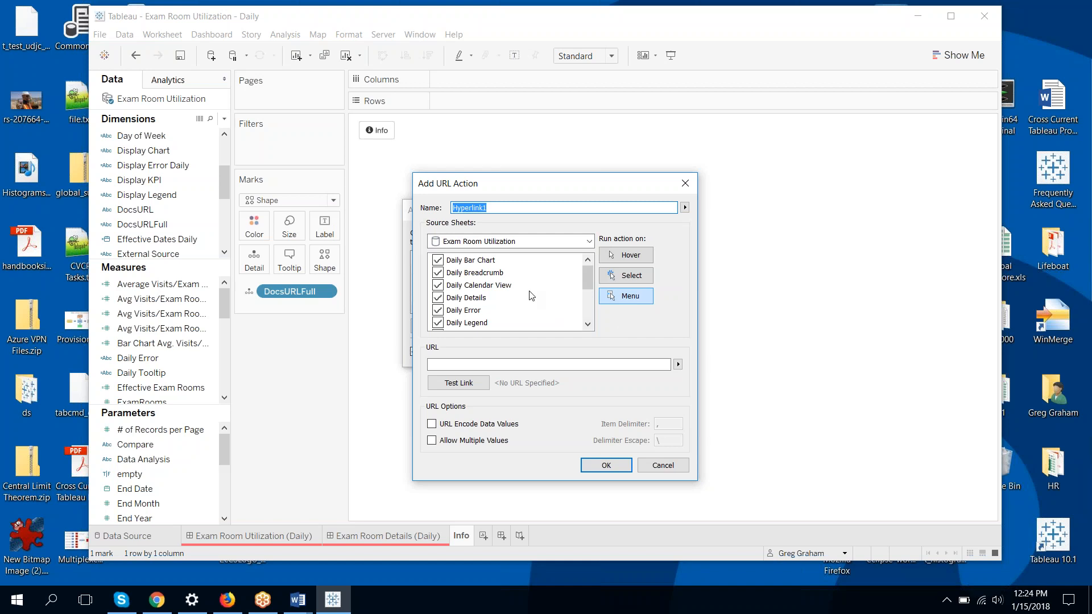
Limit Hyperlink1's source sheets to Info only and make it run on Select
drag(438, 260, 437, 323)
scroll(444, 302, down, 1)
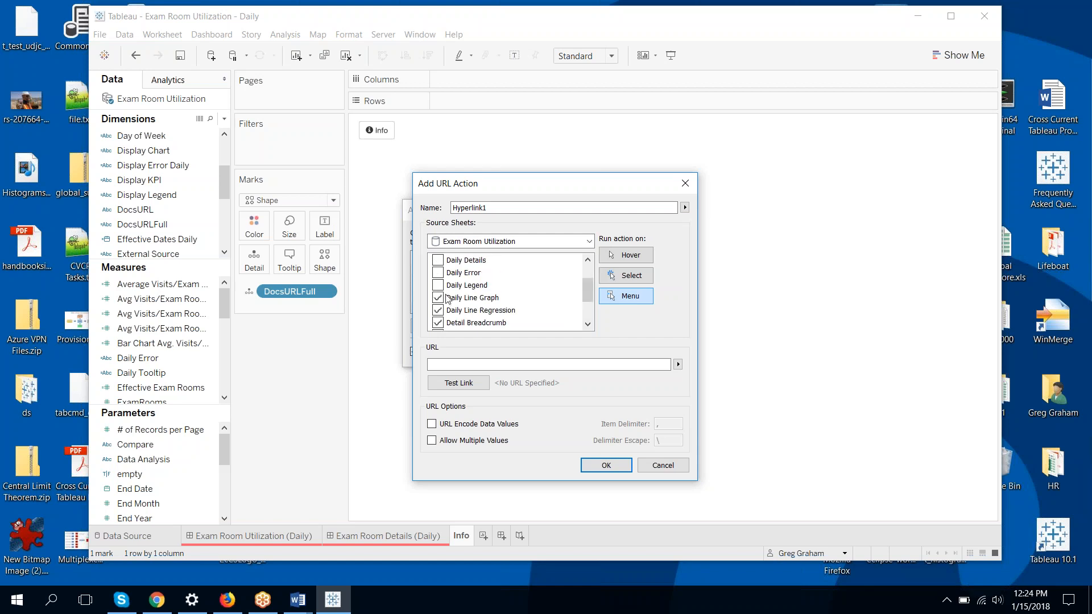
click(438, 298)
click(438, 310)
click(438, 322)
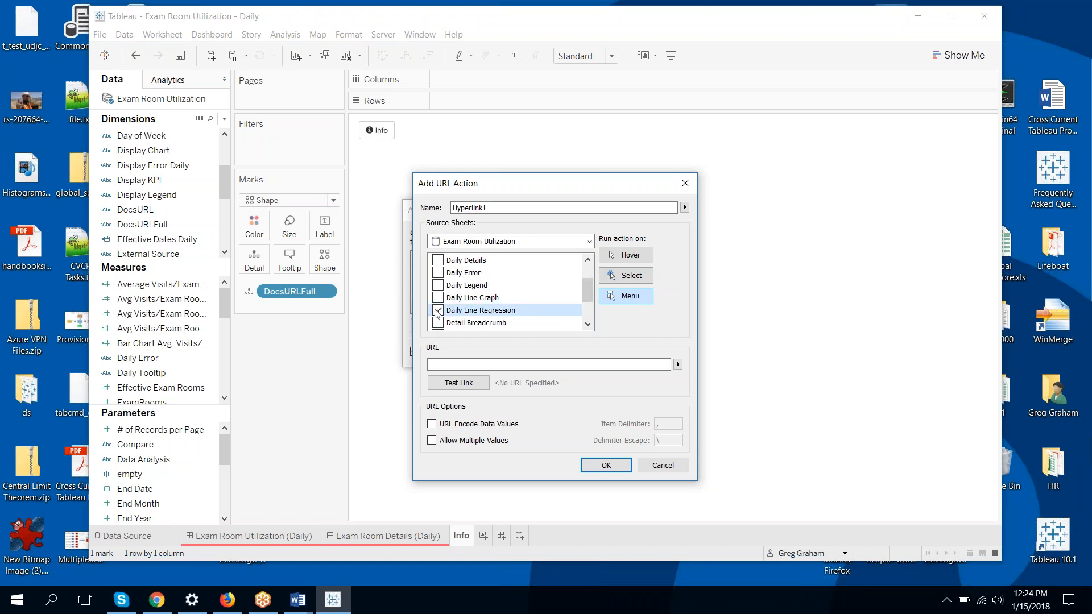
scroll(452, 298, down, 1)
scroll(451, 298, down, 1)
click(438, 310)
click(438, 322)
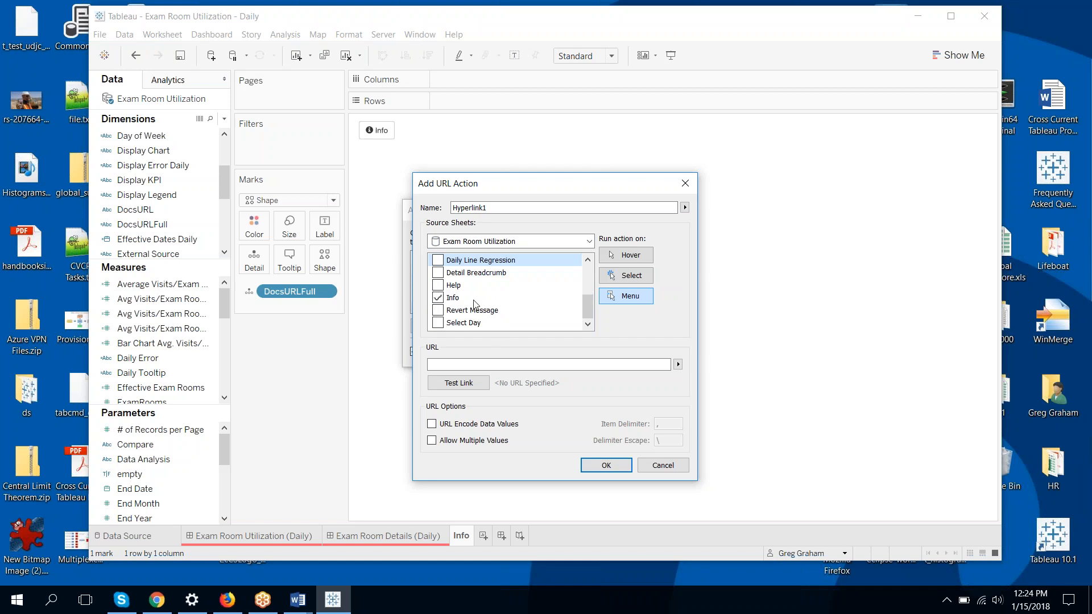
click(647, 277)
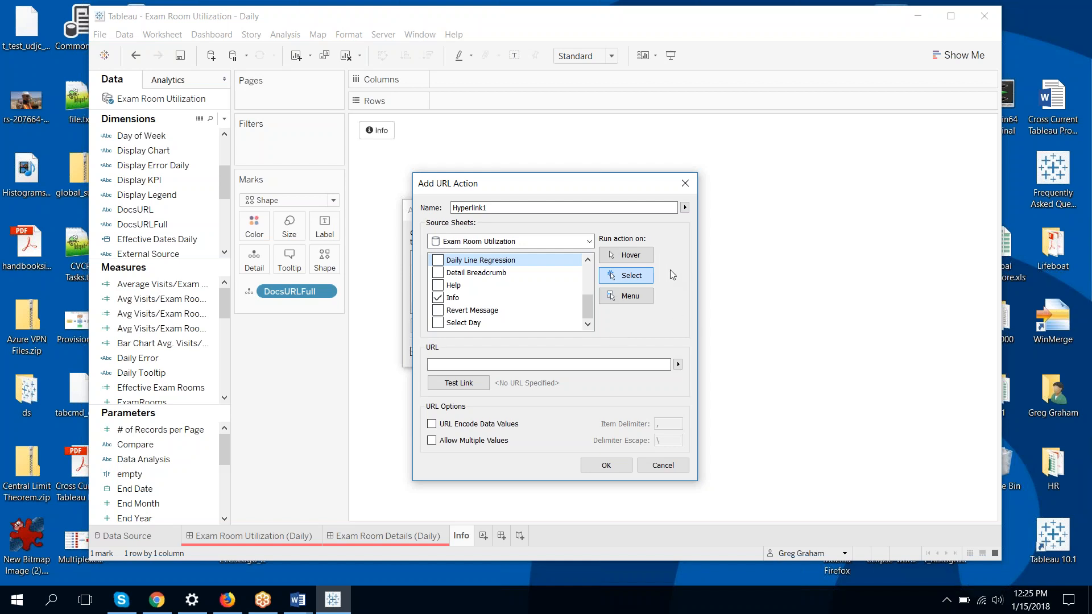
click(569, 364)
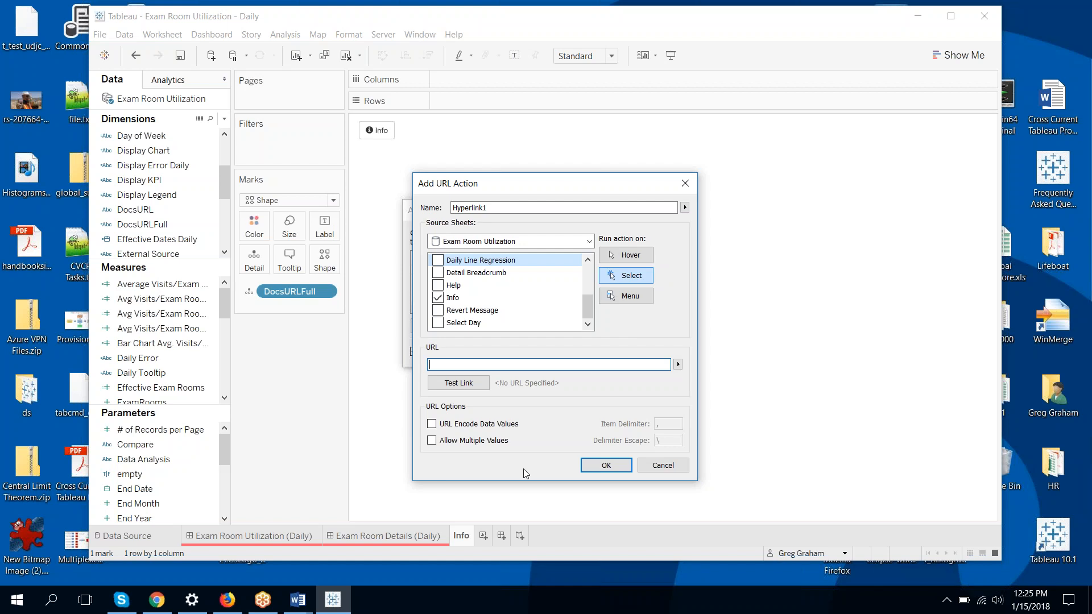
Enter <DocsURLFull> as the URL action's link address
text(<DocsURLFull>)
Test the <DocsURLFull> link, which opens a 500 server error in Chrome
click(465, 385)
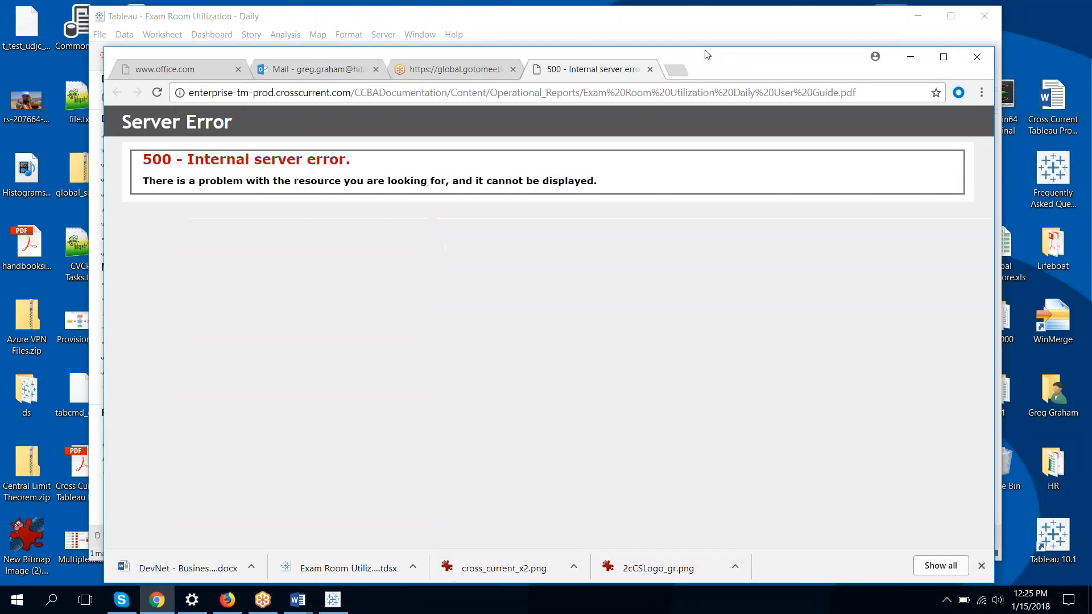
drag(705, 55, 665, 34)
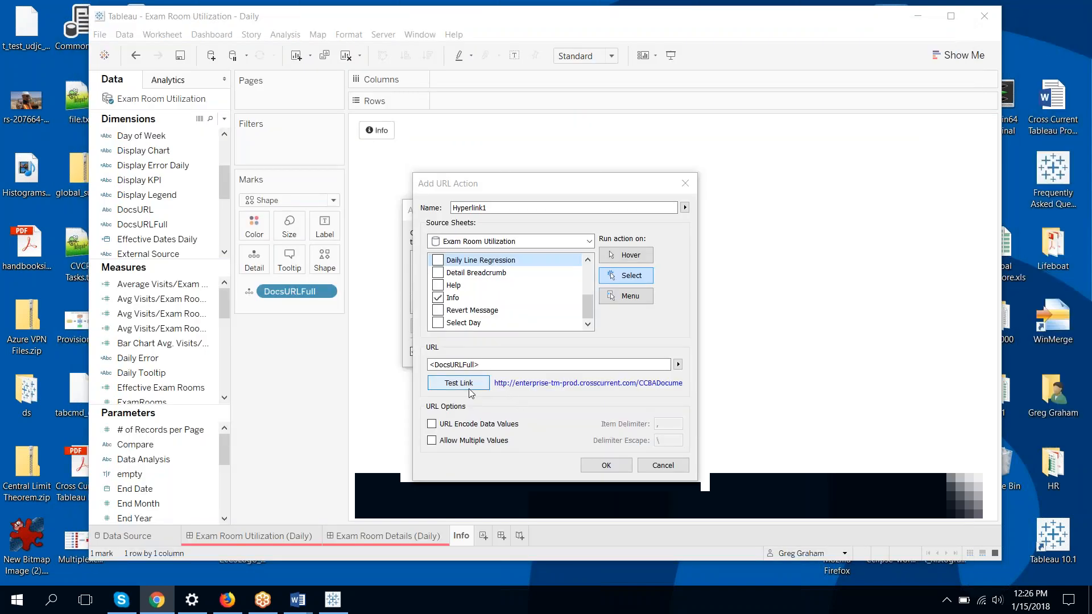
Save the URL action, rename Hyperlink1 to 'Info', and close the Actions list
click(606, 466)
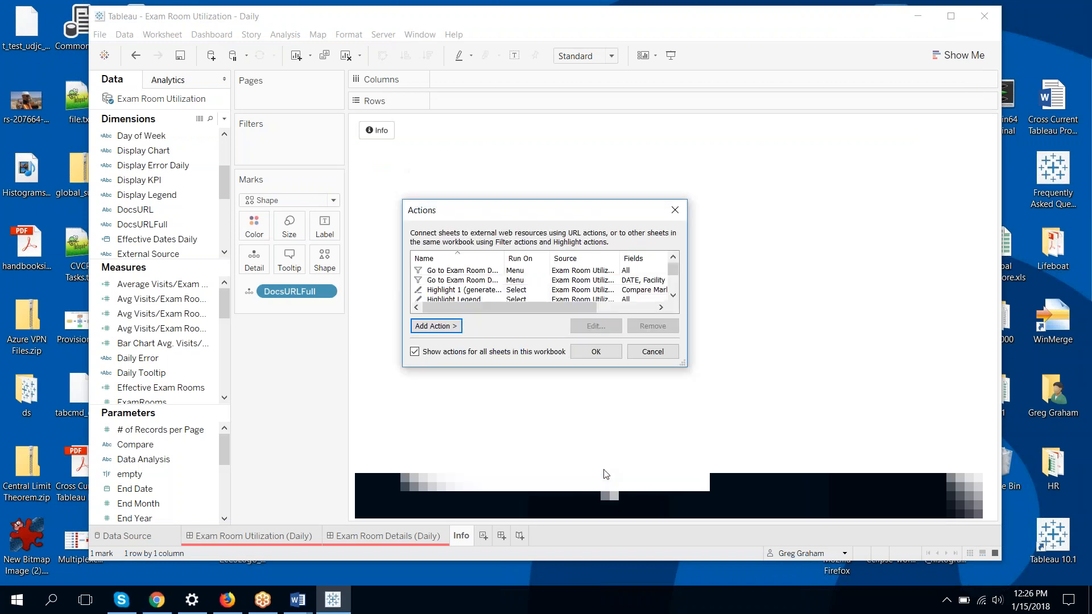
drag(676, 271, 671, 293)
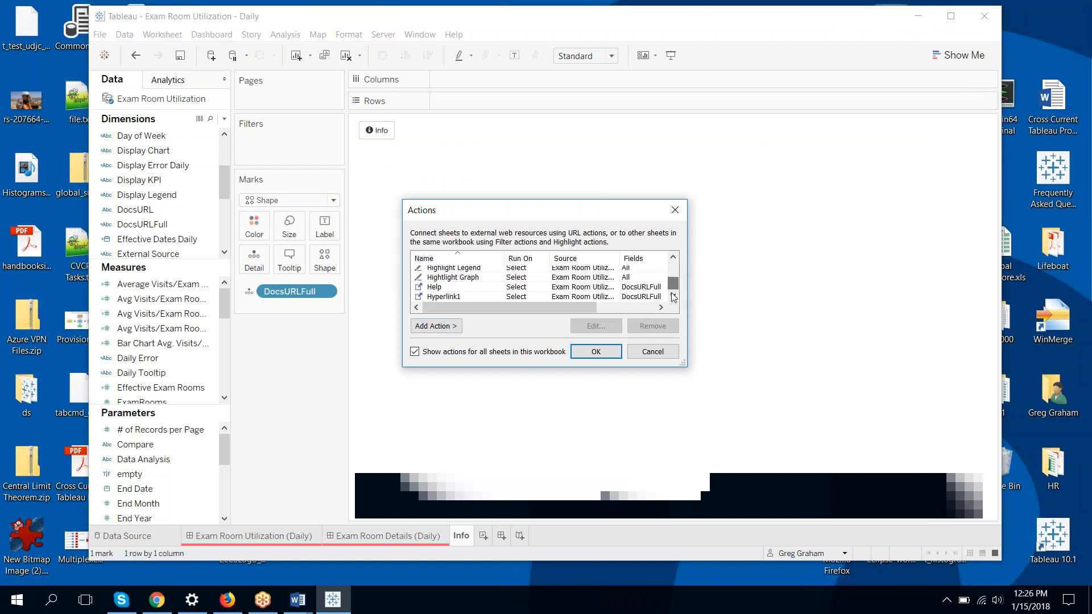
click(441, 297)
click(595, 327)
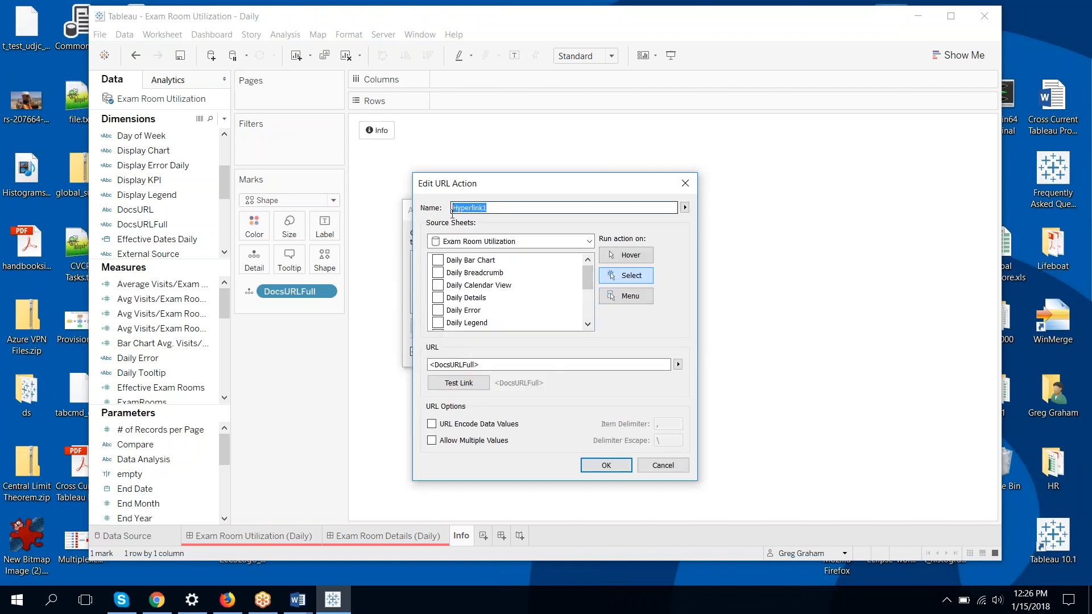
text(Info)
click(606, 465)
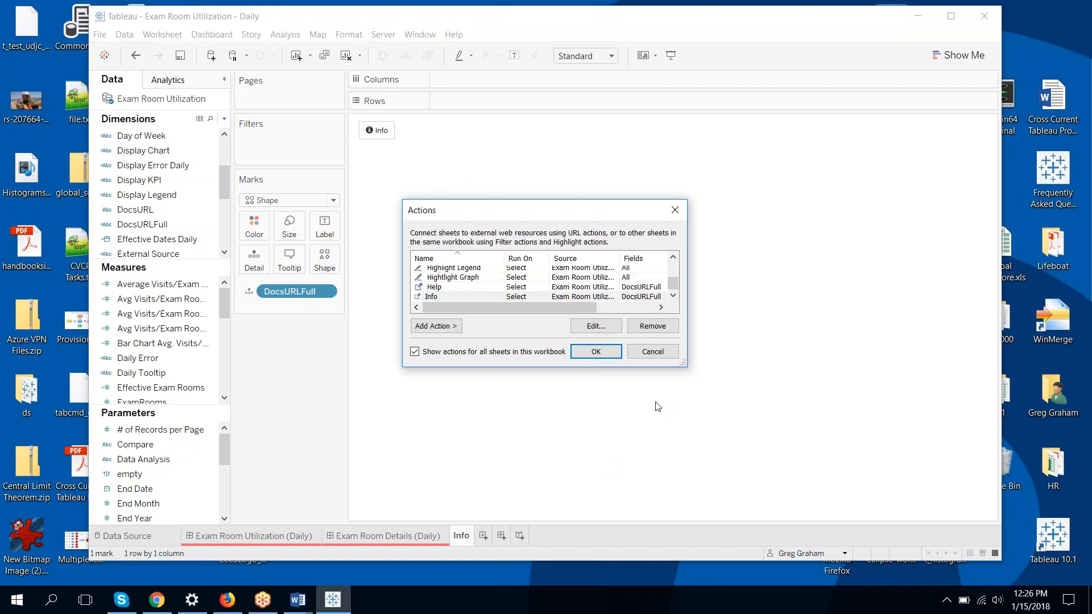
click(595, 352)
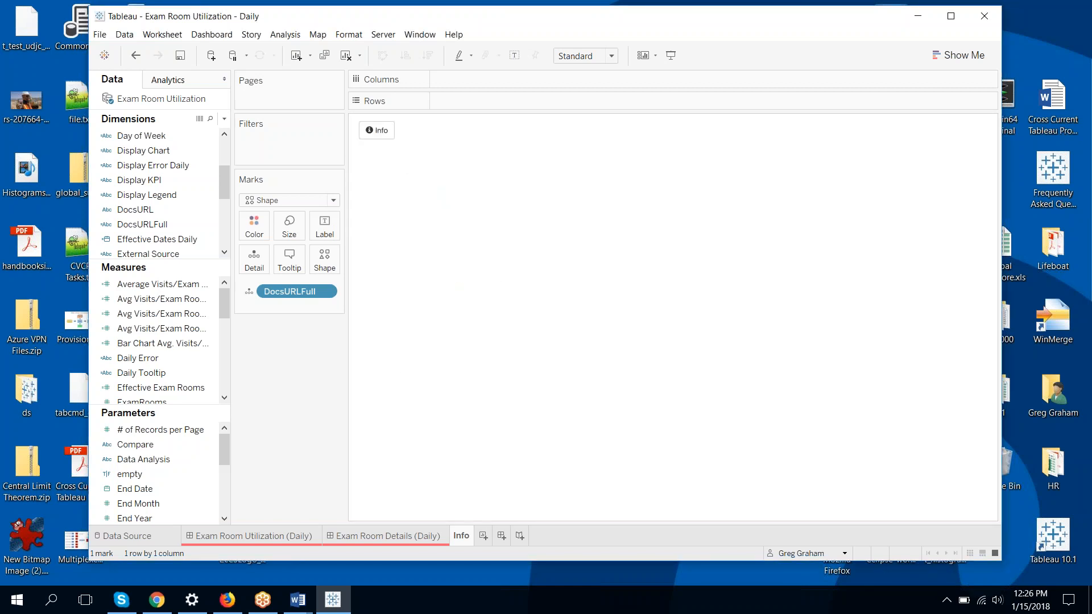
Follow the Info mark's link twice and close the resulting 500 error tabs in Chrome
click(377, 130)
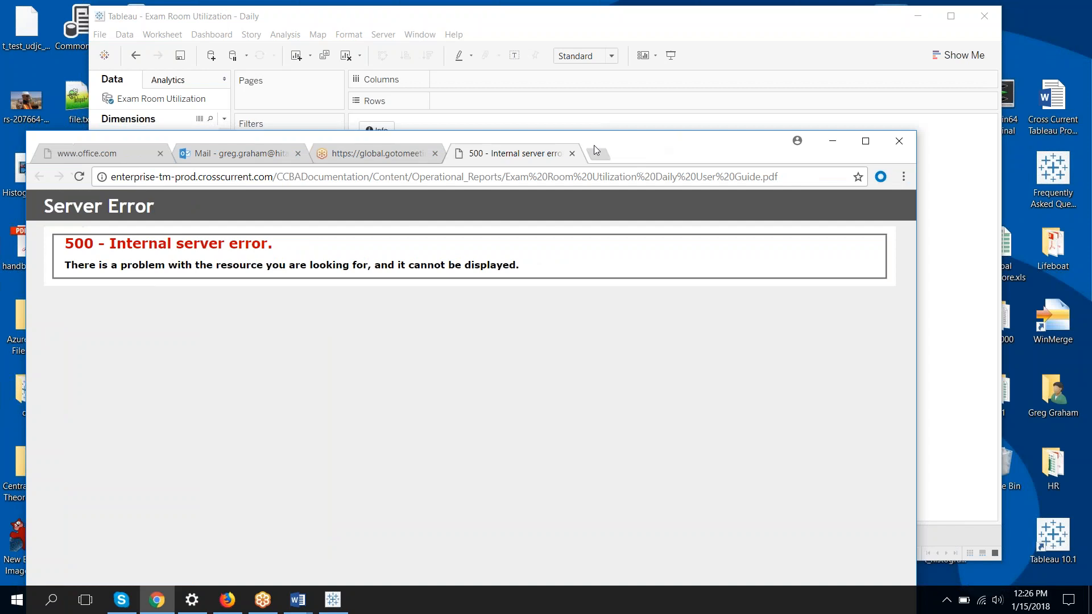
click(572, 154)
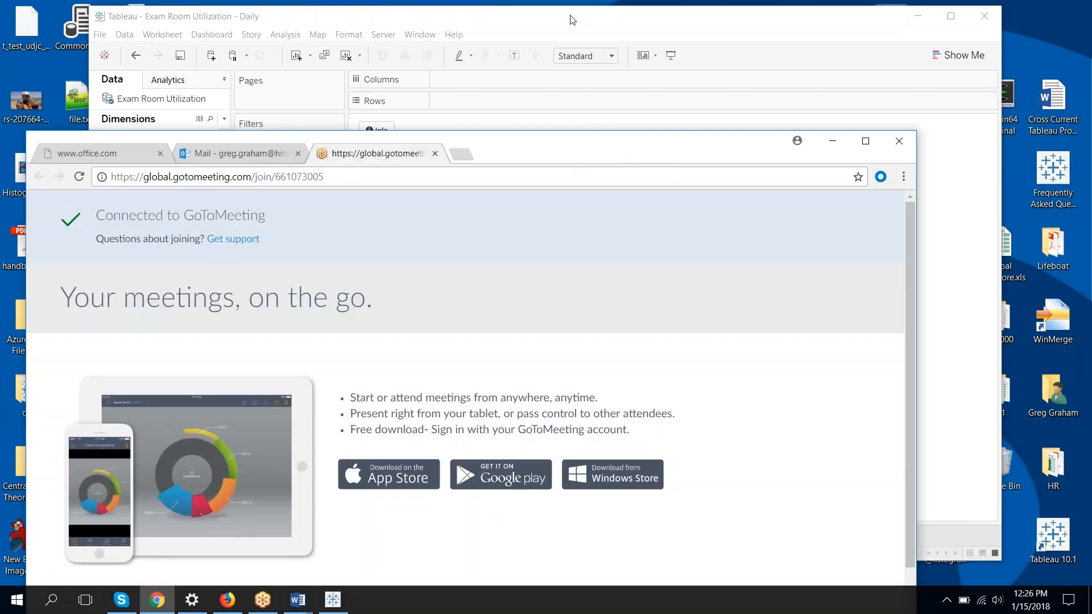
click(570, 20)
click(380, 131)
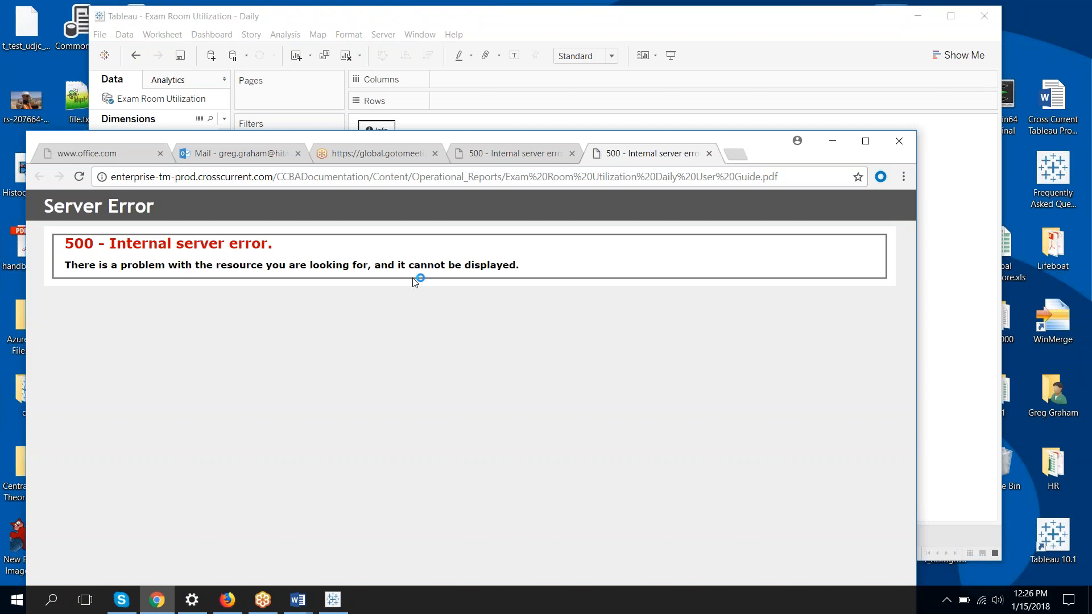
click(709, 153)
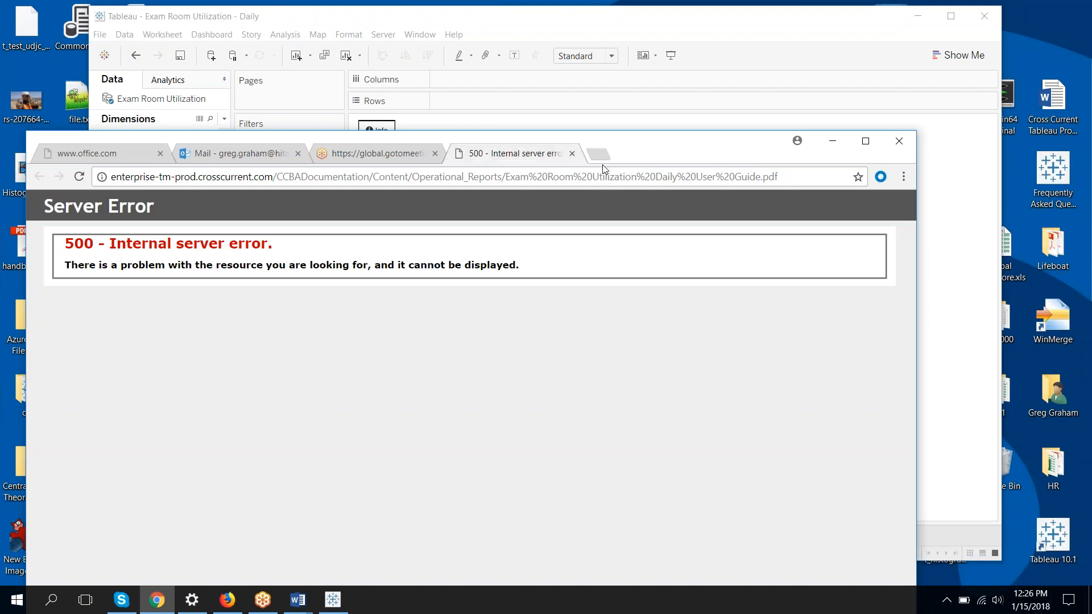
click(572, 153)
click(833, 141)
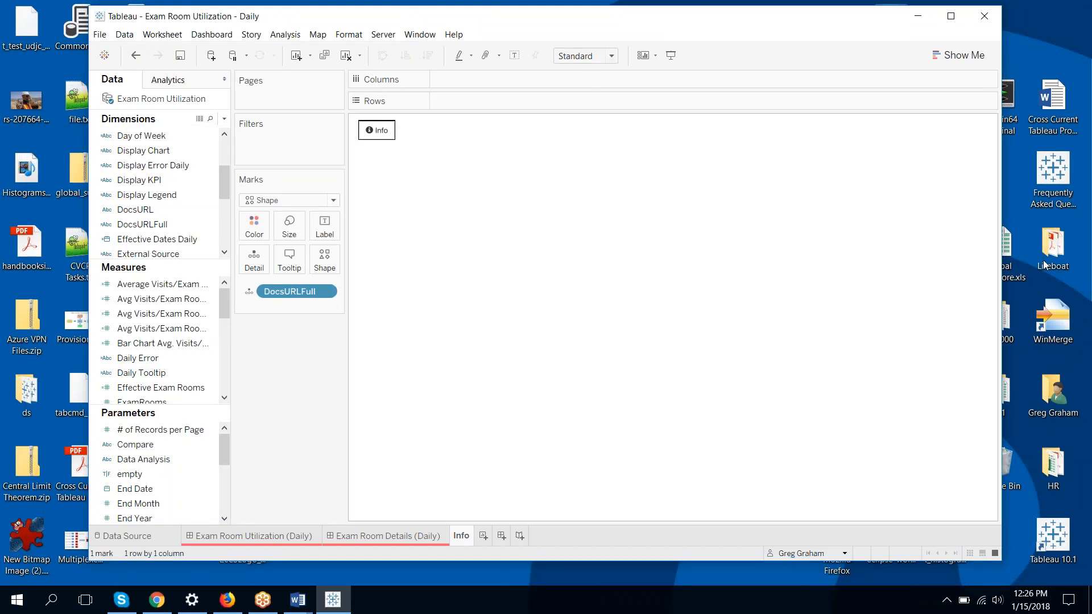
Switch back to the Exam Room Utilization (Daily) dashboard
key(alt+Tab)
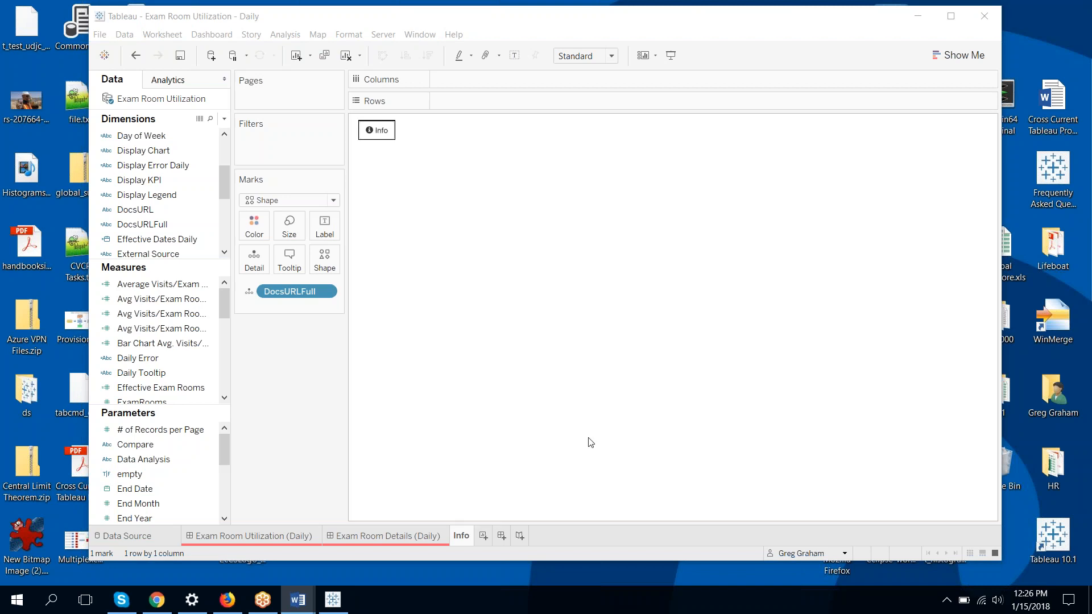
click(255, 540)
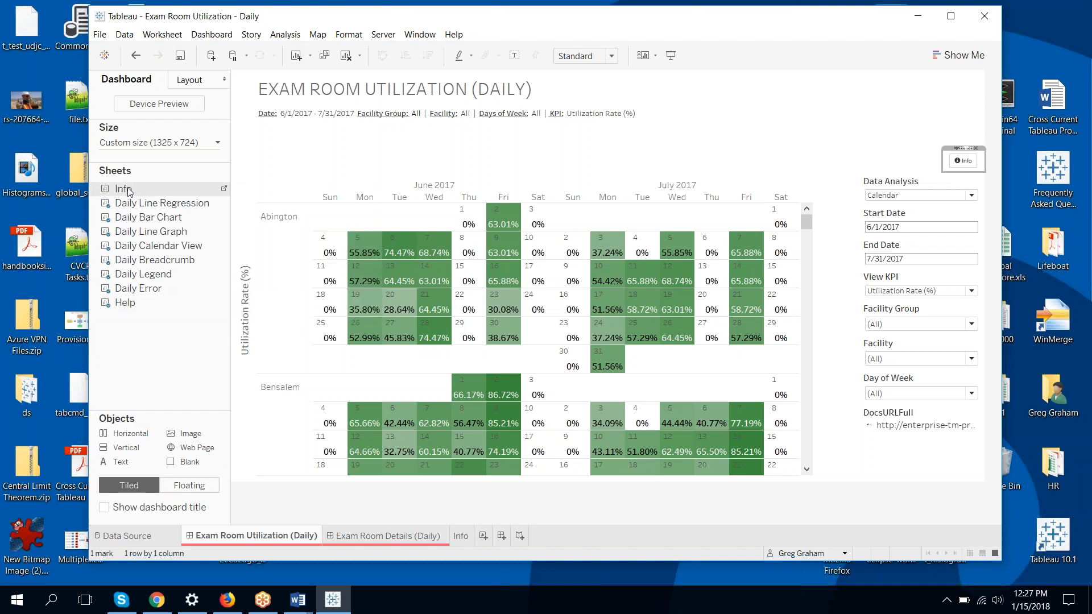
Add the Info sheet to the dashboard's top right
click(158, 167)
drag(157, 166, 723, 142)
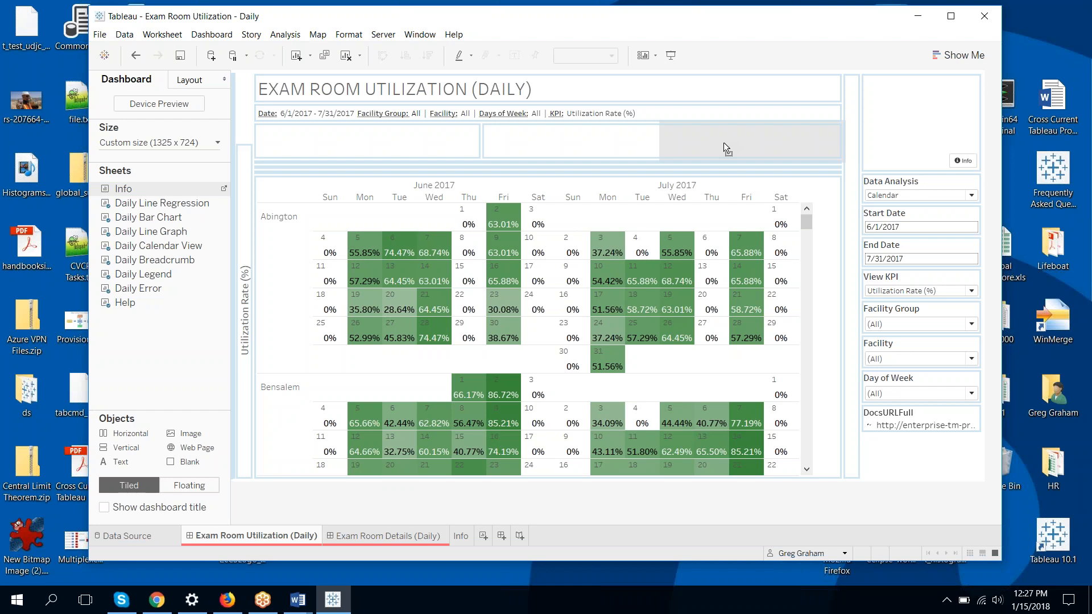
drag(723, 142, 723, 142)
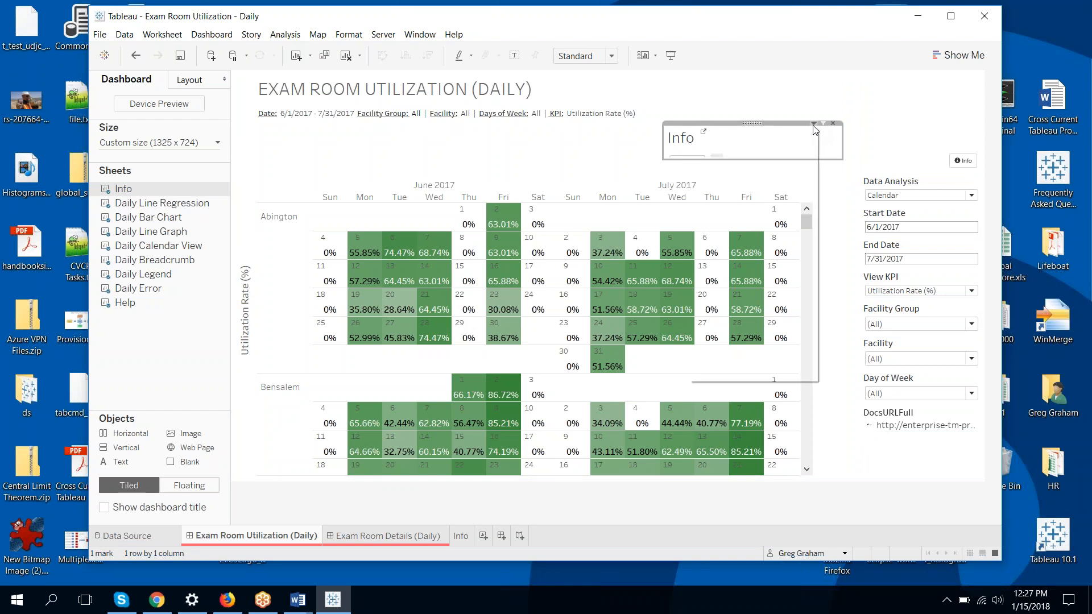
Hide the Info zone's title, float it, and shrink it around the icon above the filters
click(813, 124)
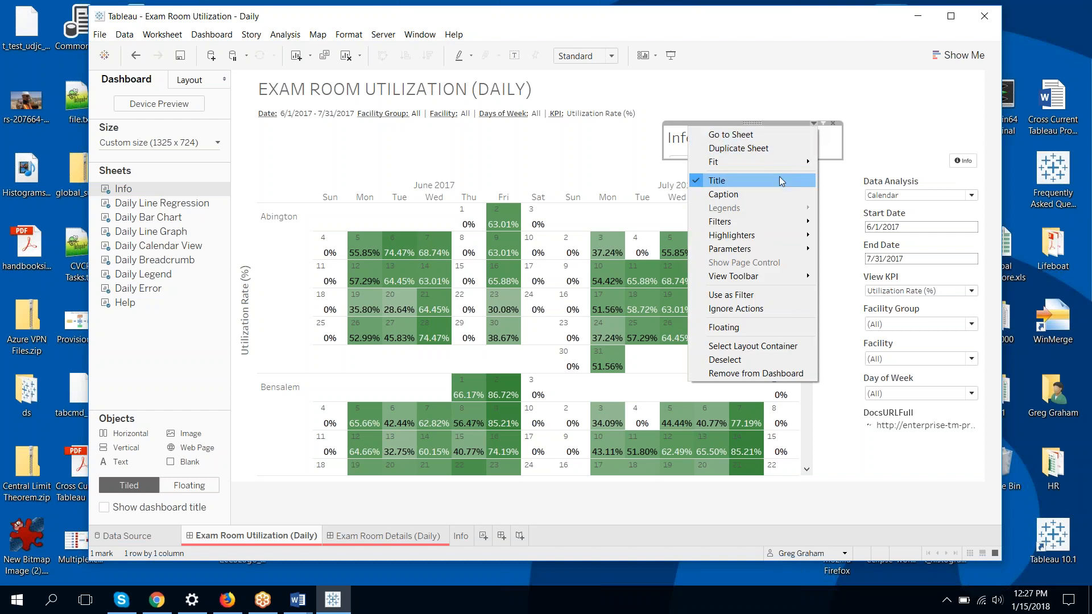
click(779, 179)
click(814, 123)
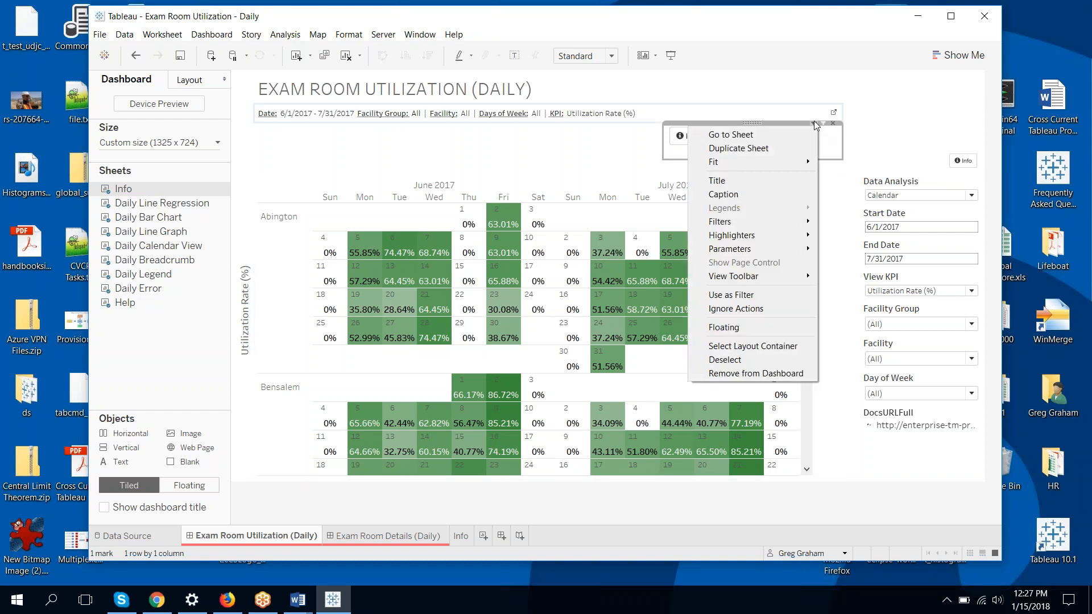
click(754, 326)
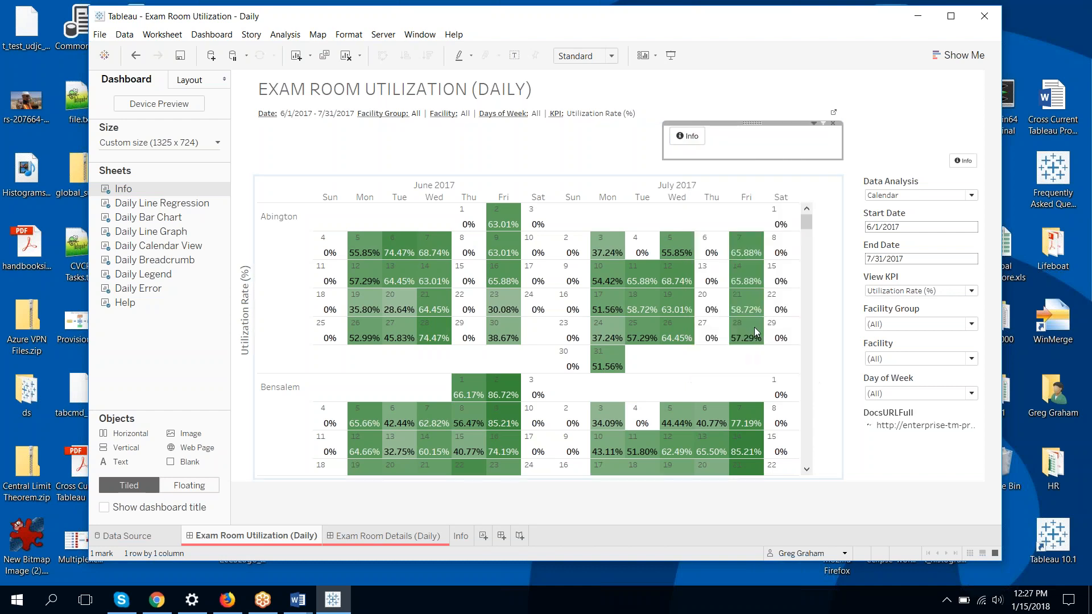
mouse_move(734, 134)
mouse_down()
mouse_move(739, 103)
mouse_move(732, 112)
mouse_up()
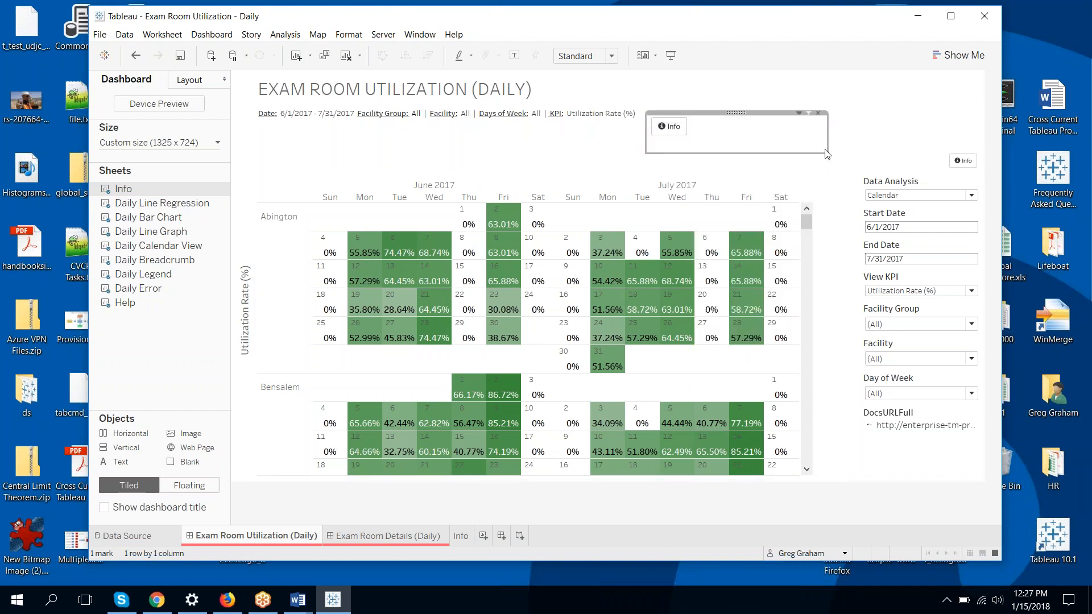
drag(828, 157, 916, 145)
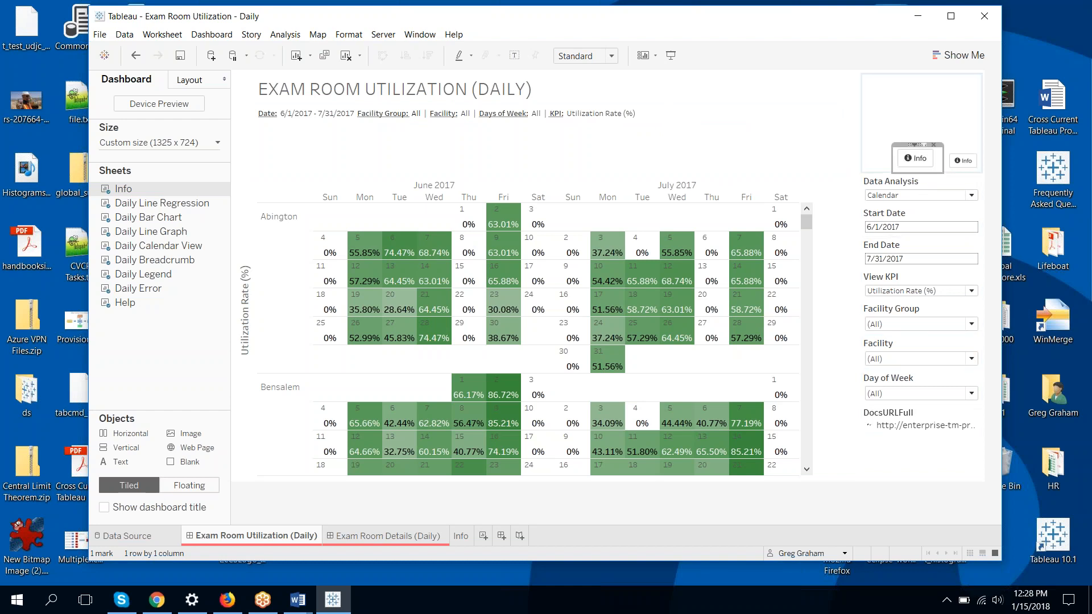
Delete the DocsURLFull web-page object from the dashboard and open the Info worksheet
click(942, 417)
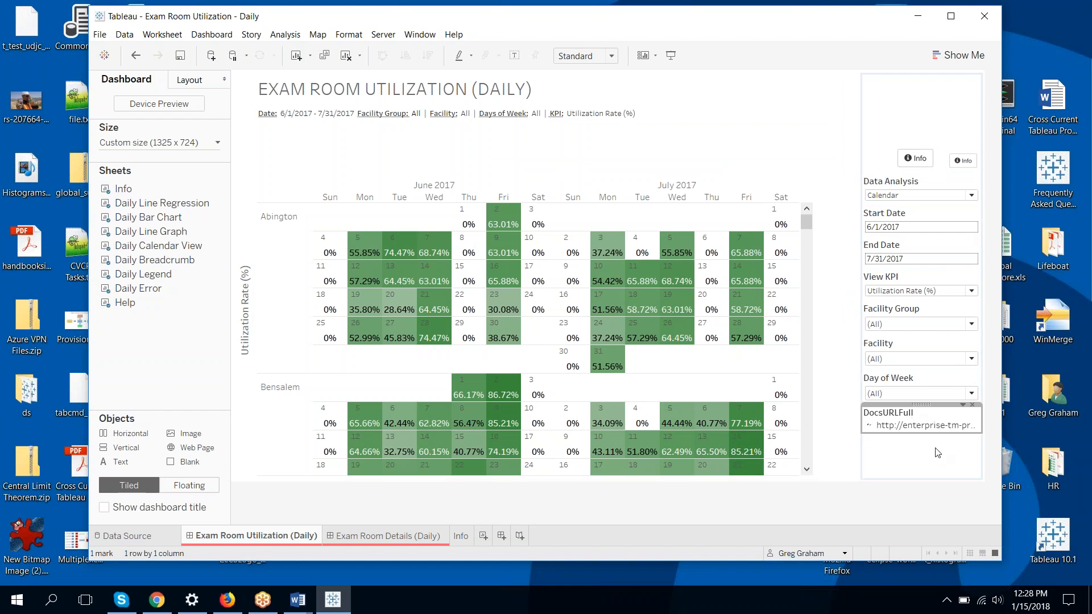
click(973, 406)
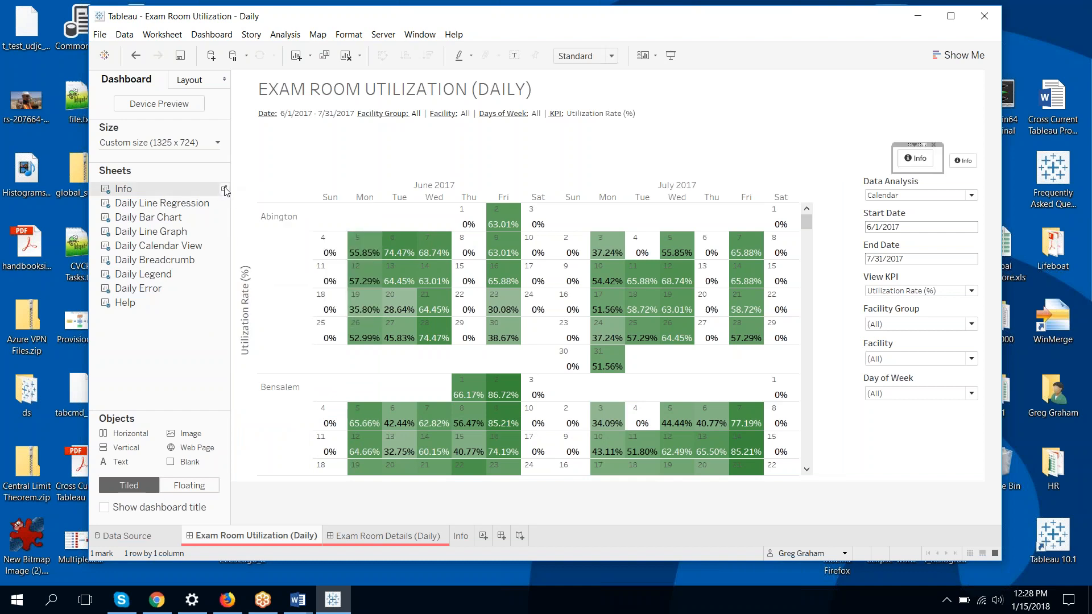
click(224, 188)
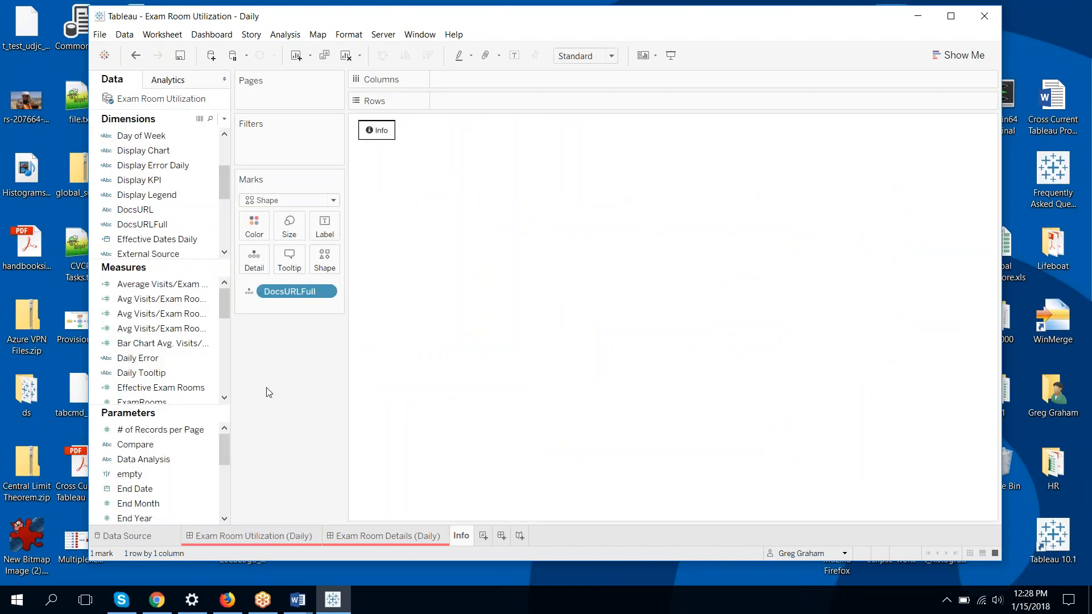
Edit DocsURLFull so the path reads 'Exam Room Utilization Daily User Guide.pdf' with plain spaces
click(215, 225)
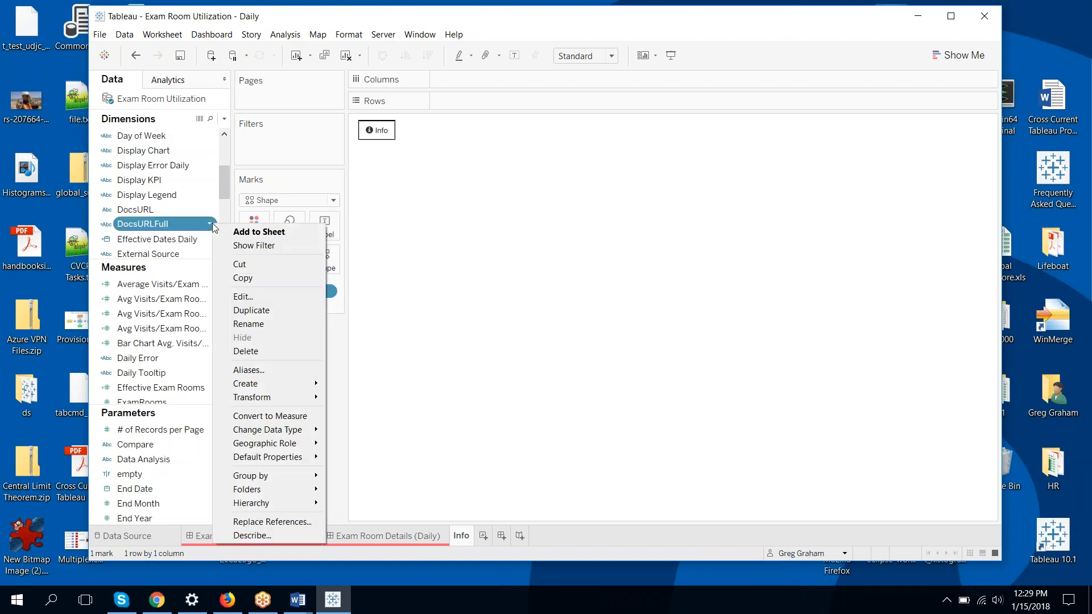
click(243, 297)
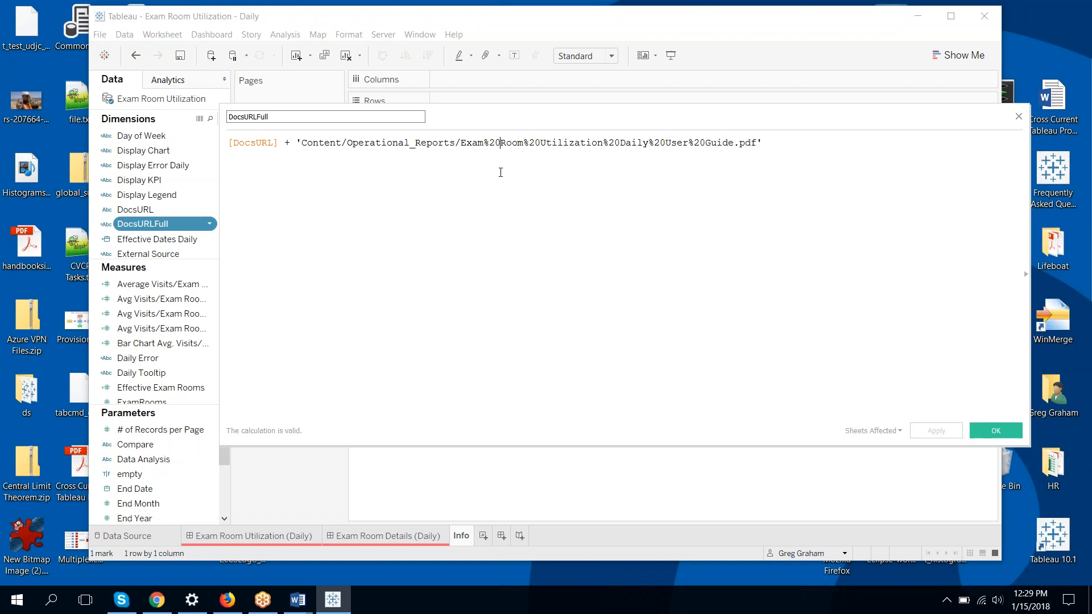
key(BackSpace)
key(BackSpace)
key(BackSpace)
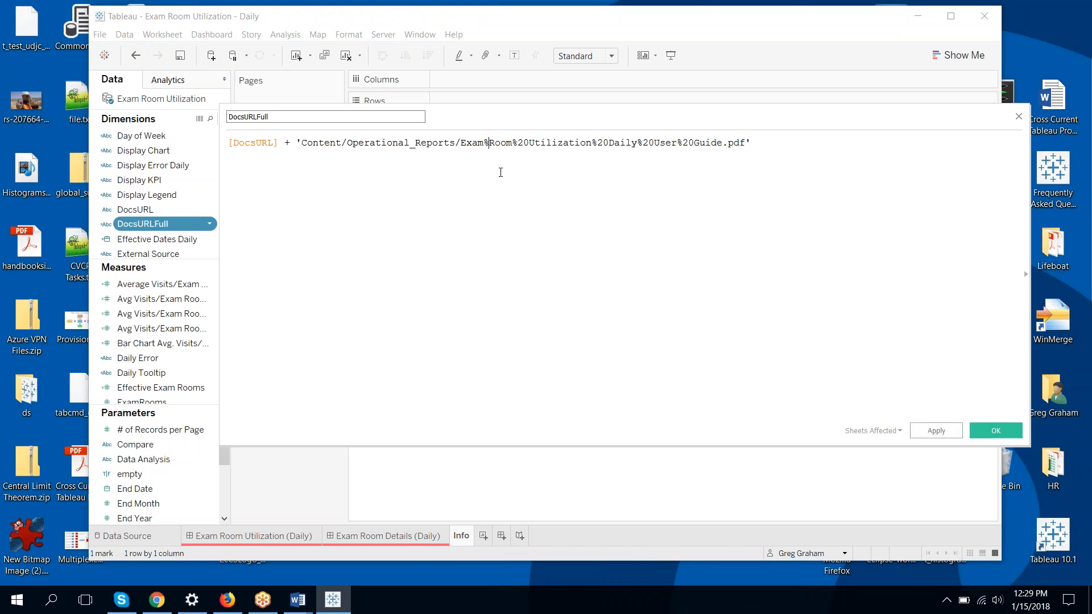
click(529, 144)
key(BackSpace)
key(BackSpace)
key(BackSpace)
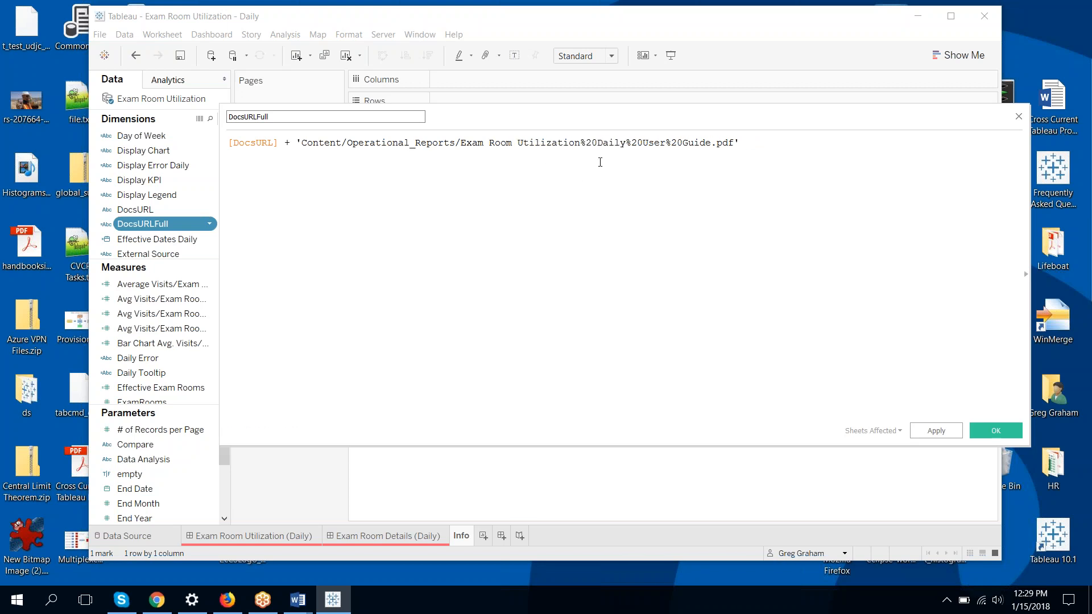
click(597, 144)
key(BackSpace)
key(BackSpace)
key(BackSpace)
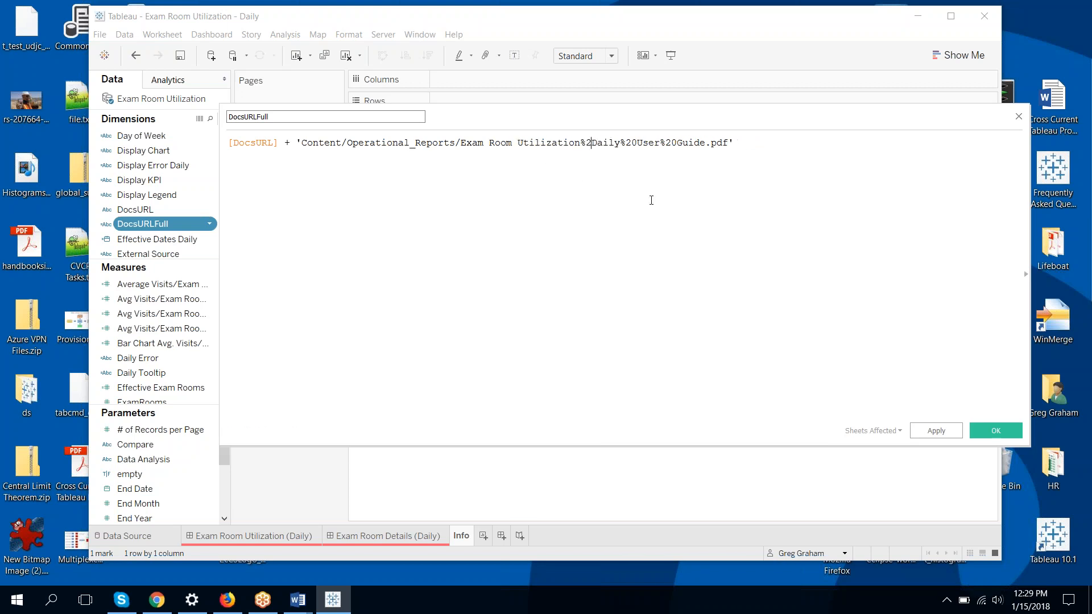
key(Right)
key(Right)
key(Right)
key(Right)
key(Right)
key(Right)
key(Right)
key(Right)
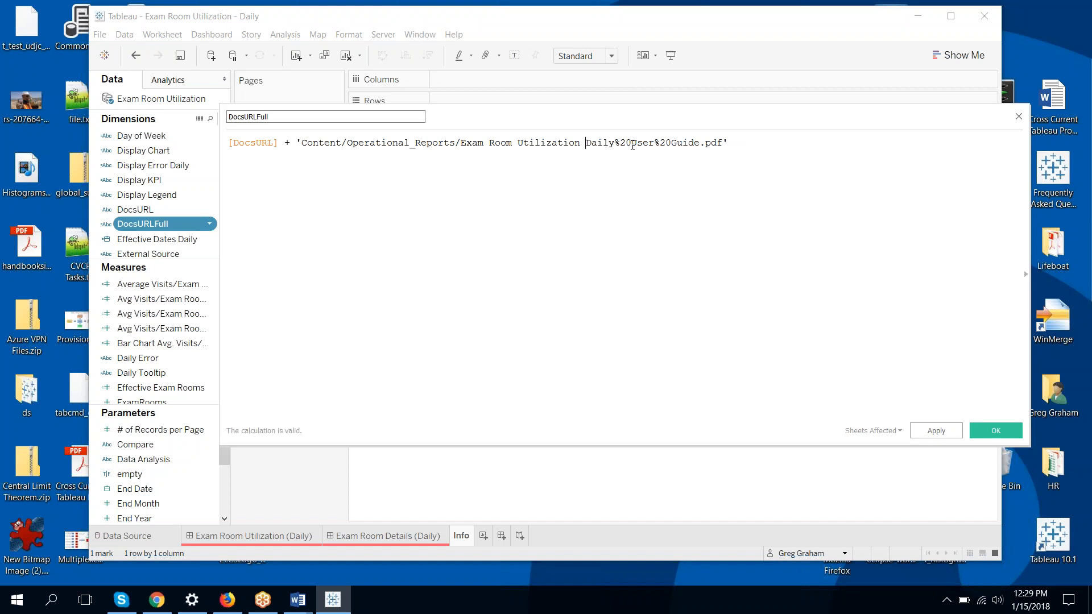
key(BackSpace)
key(BackSpace)
key(BackSpace)
key(Right)
key(Right)
key(Right)
key(Right)
key(Right)
key(Right)
key(Right)
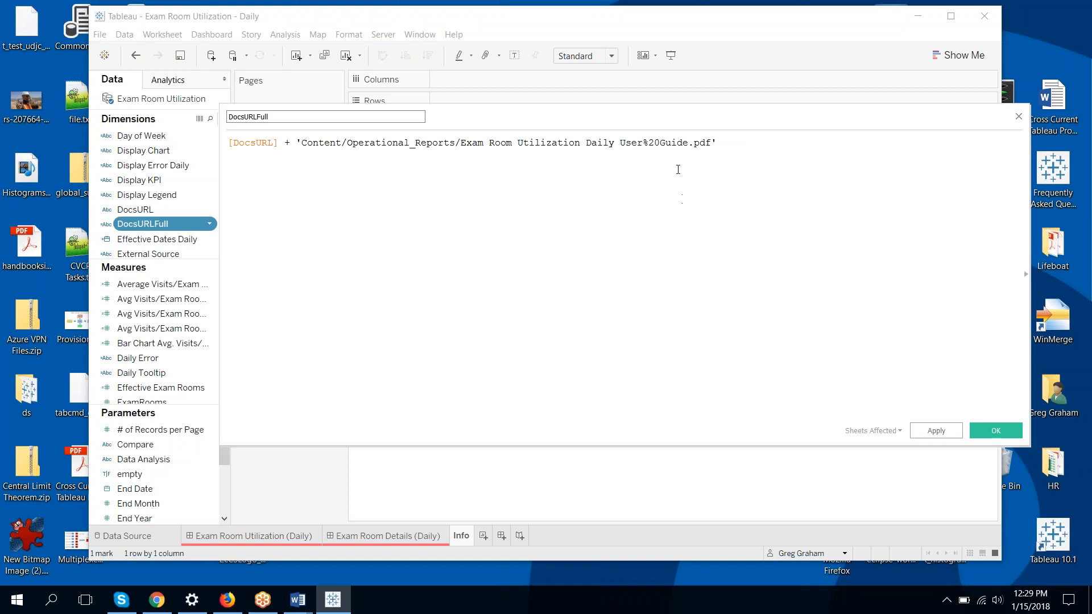
key(BackSpace)
key(BackSpace)
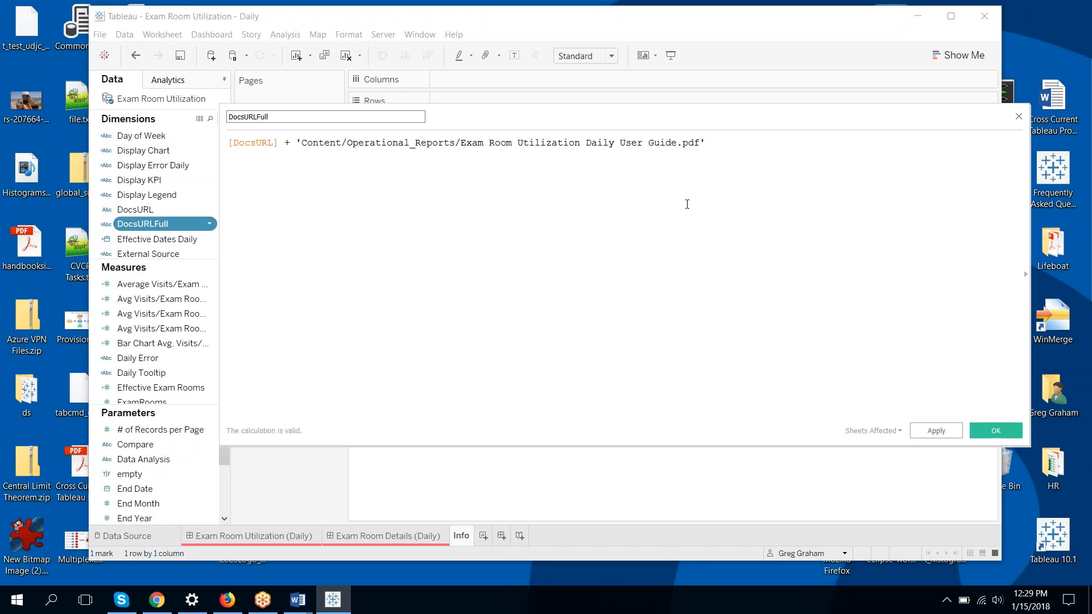
click(982, 430)
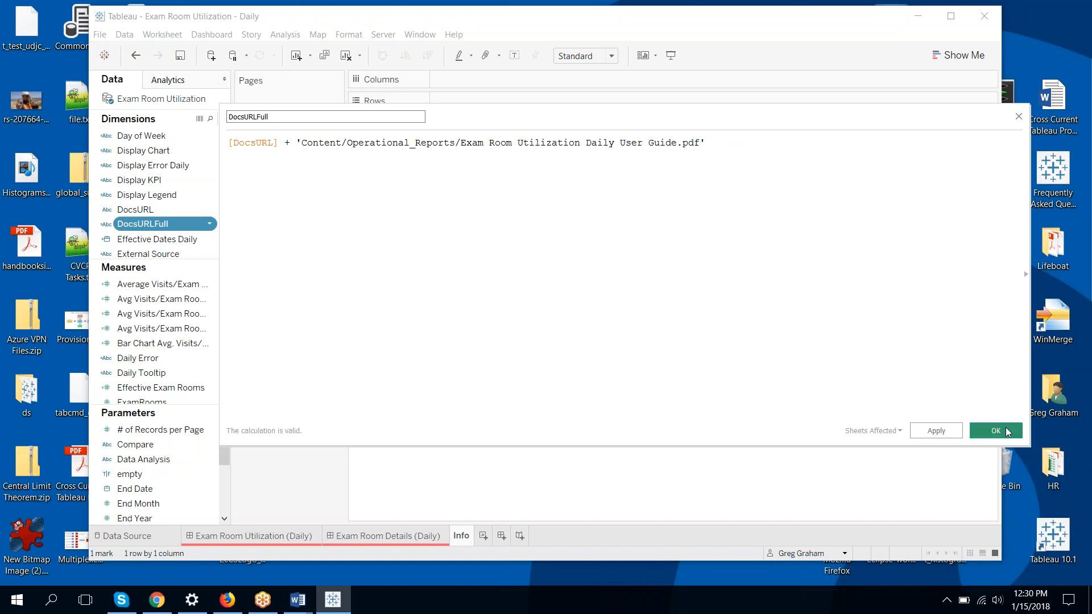
click(380, 130)
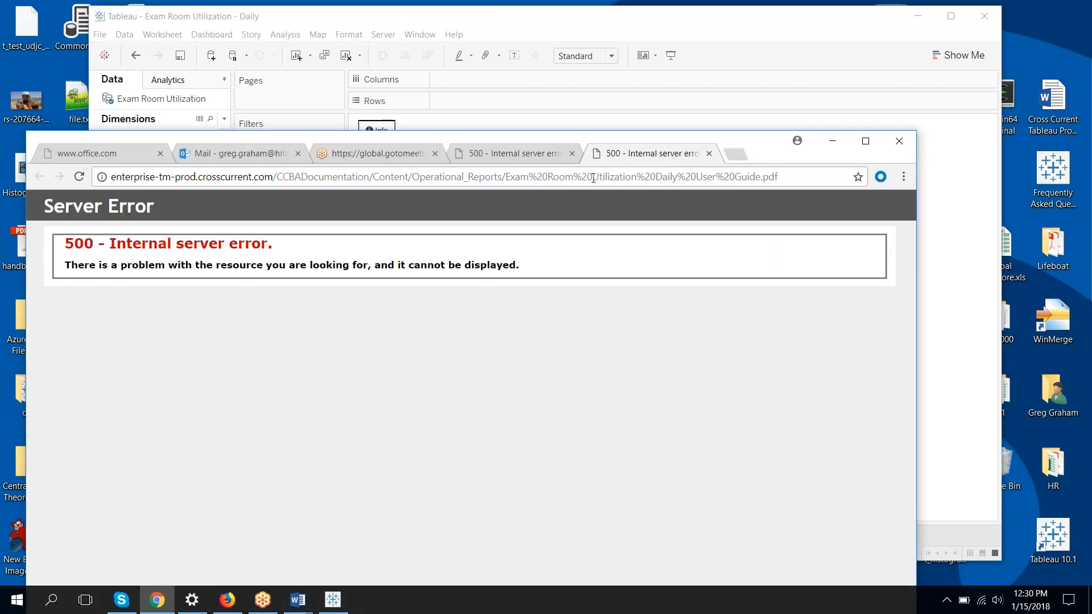
click(709, 152)
click(572, 153)
click(832, 141)
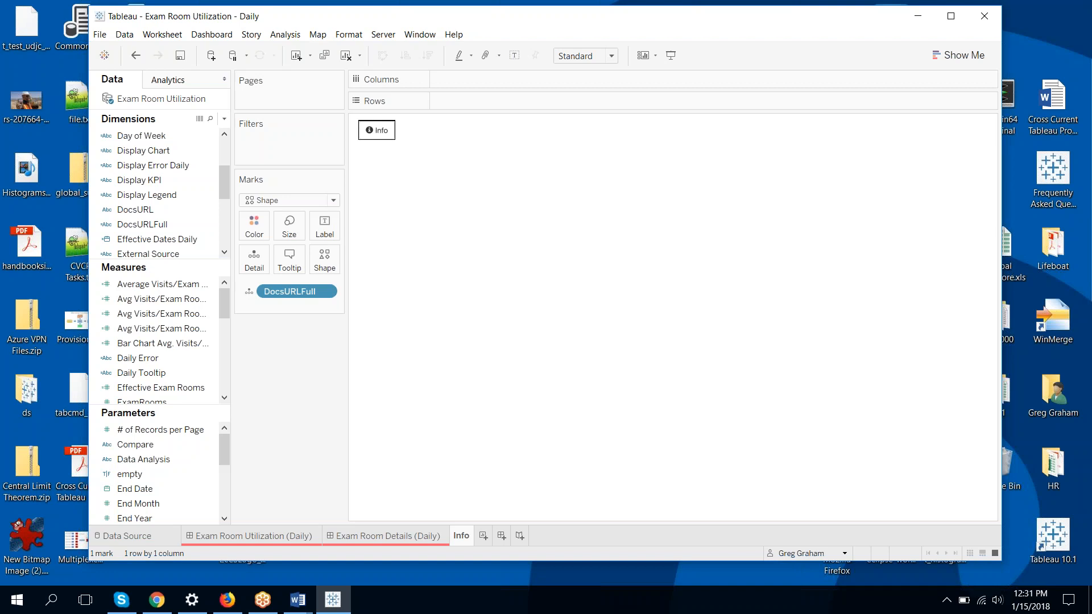
Hide the Info worksheet tab and return to the Exam Room Utilization (Daily) dashboard
key(alt+Tab)
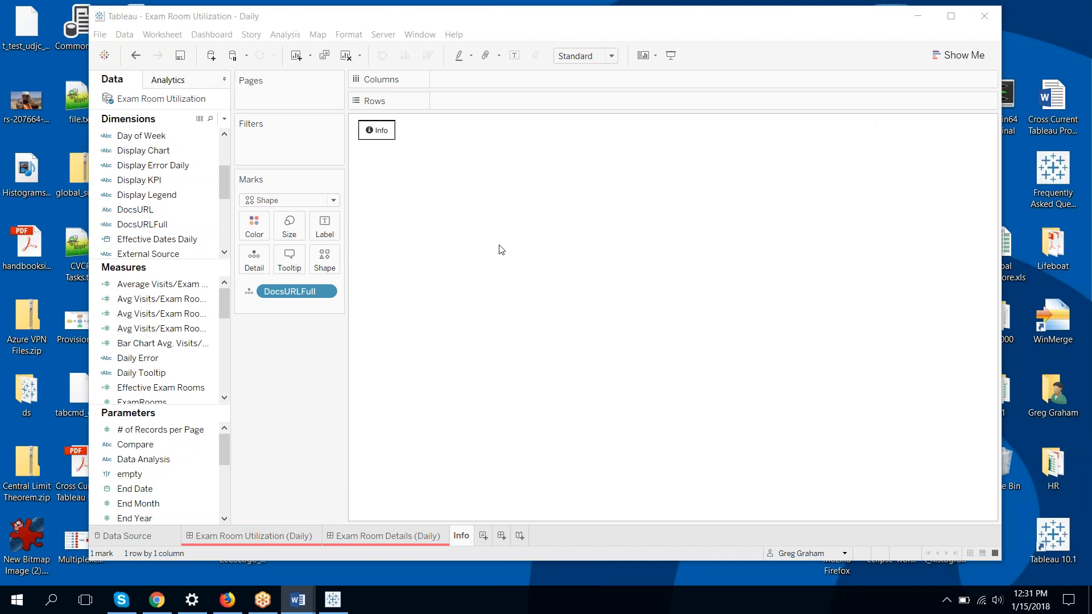
right_click(453, 529)
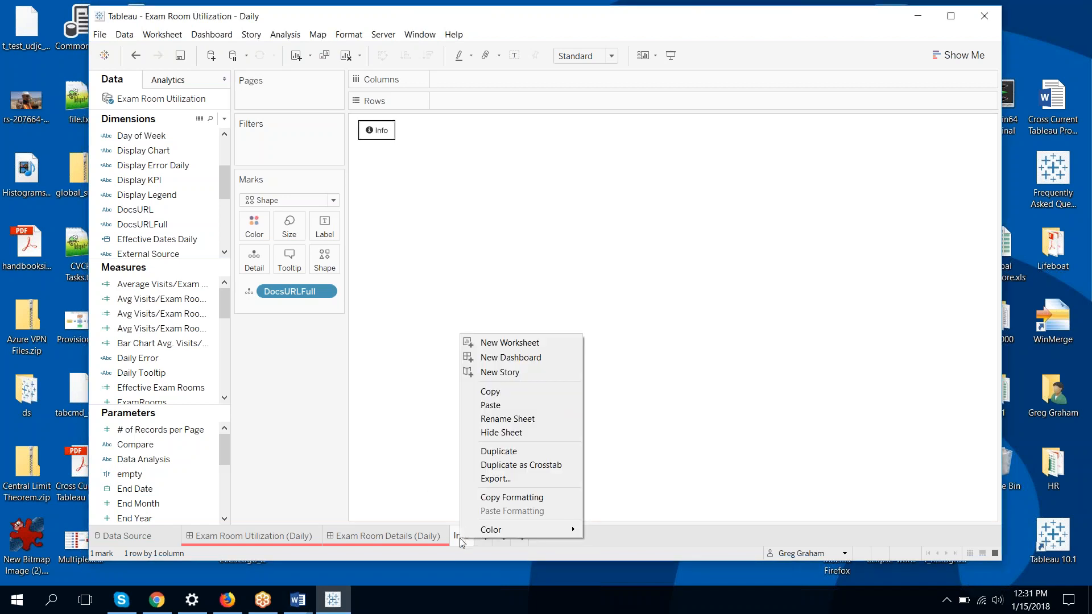
click(493, 434)
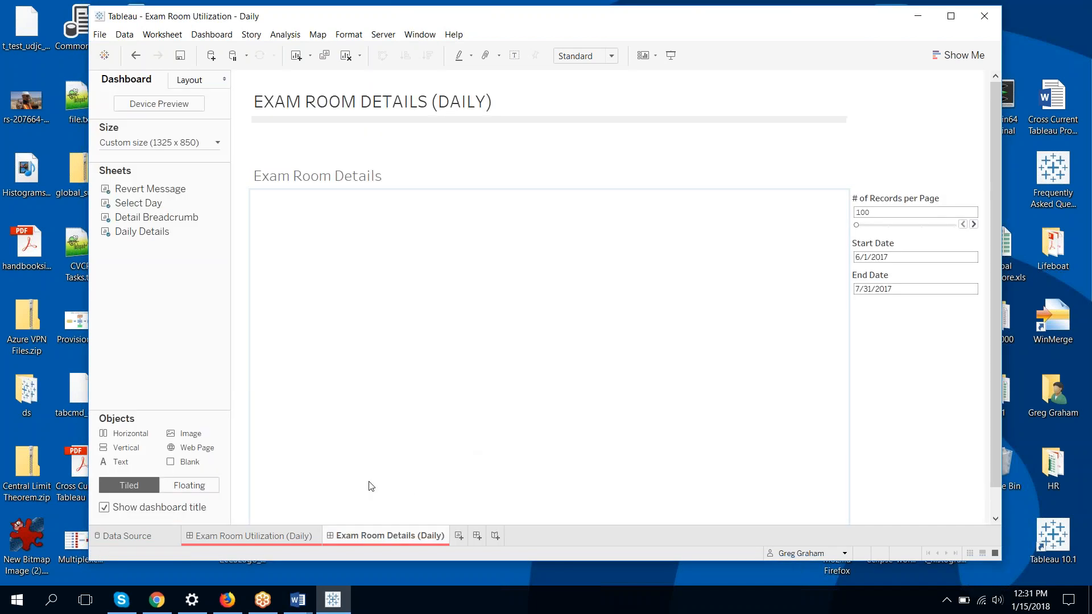
click(243, 540)
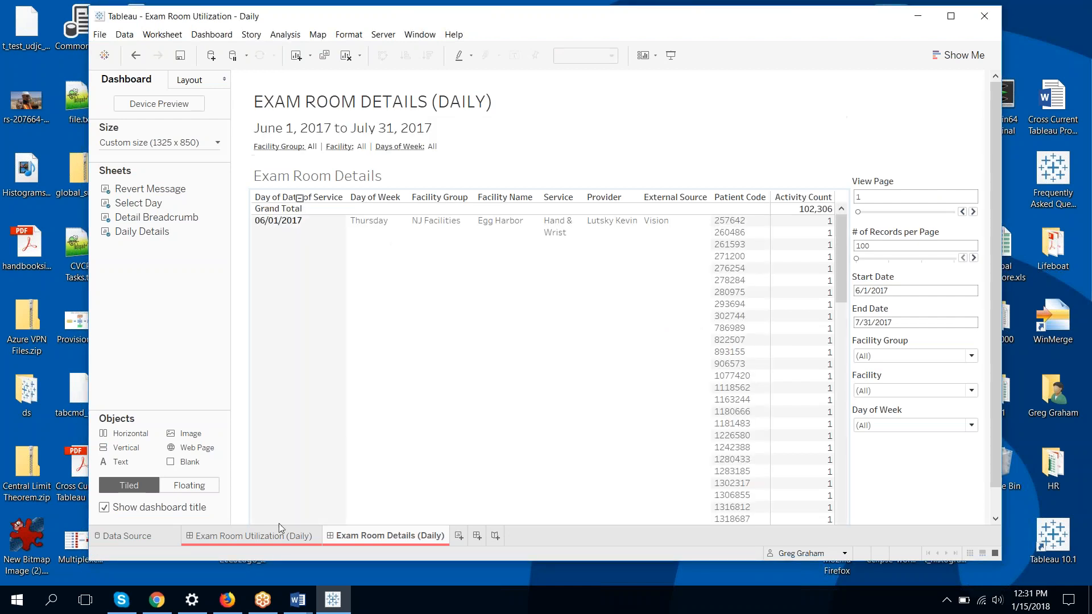
click(256, 537)
mouse_move(434, 449)
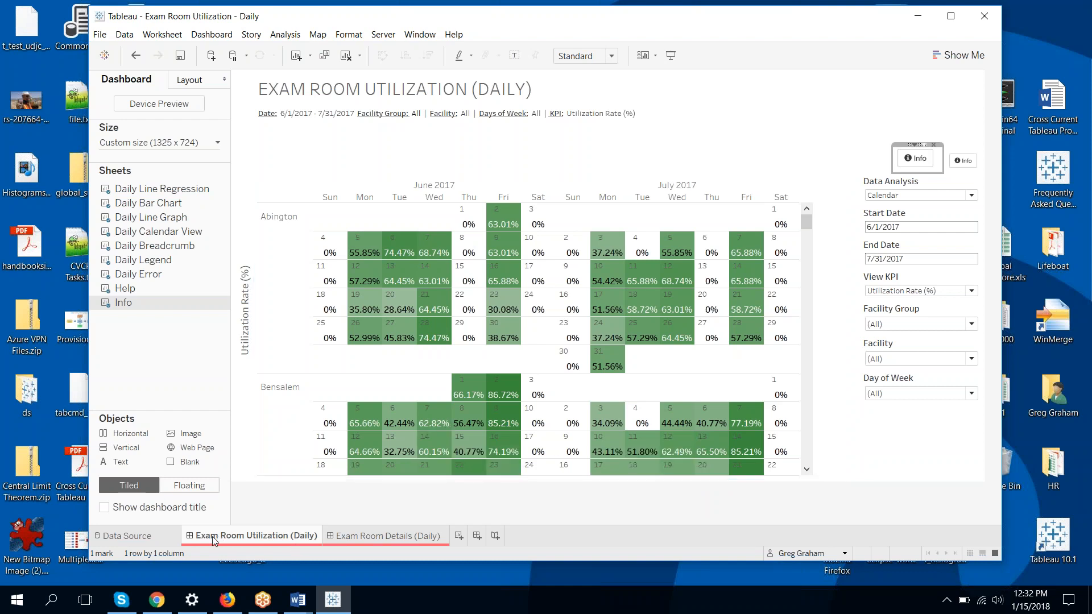
mouse_move(214, 540)
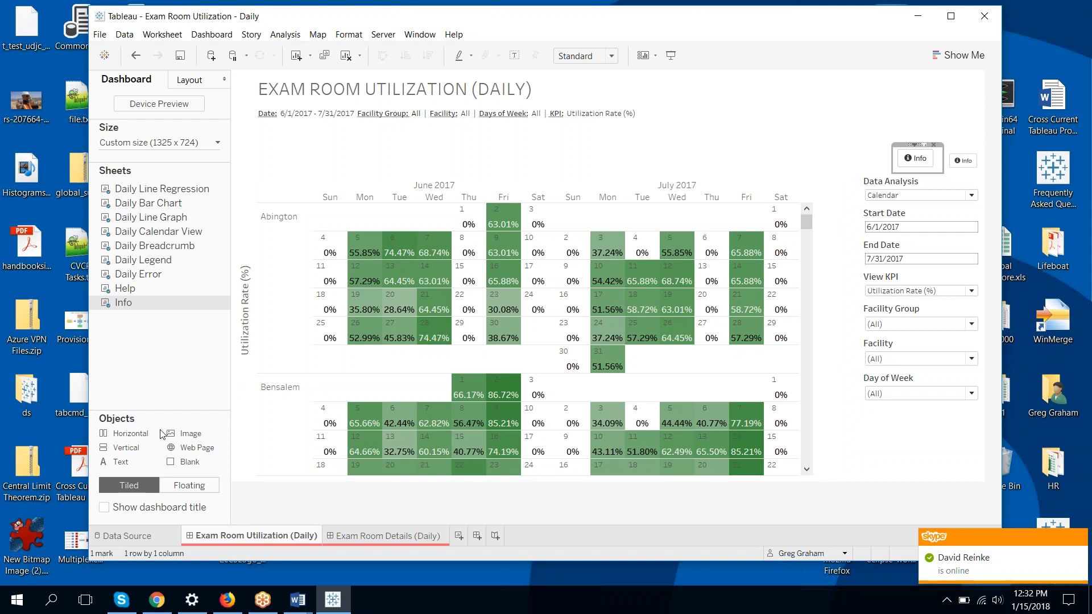
Go to the Data Source page and sign in to SQL Server with the database password
click(133, 536)
click(539, 318)
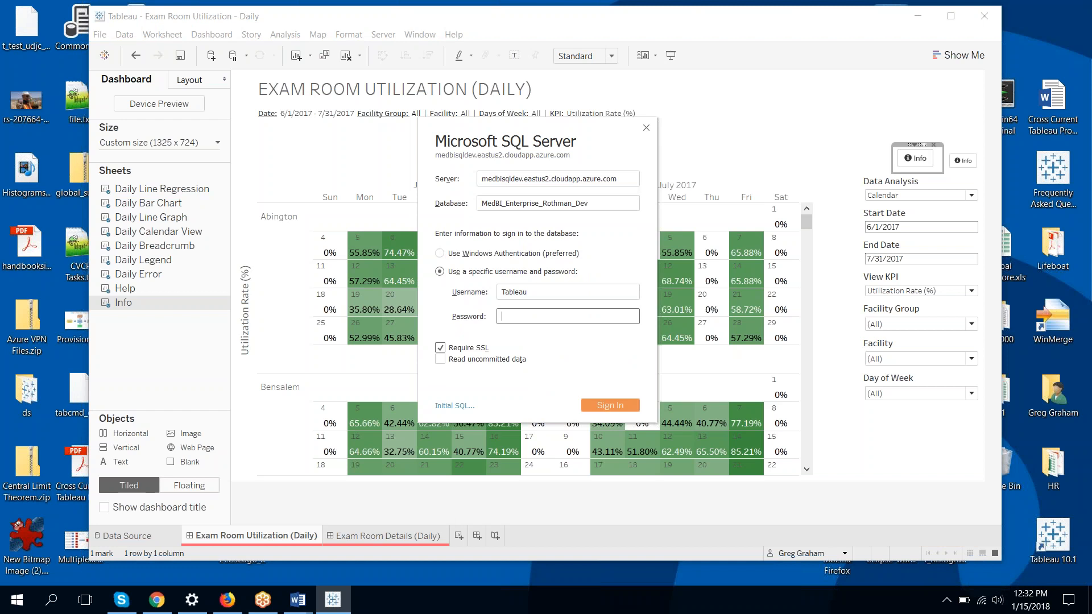
text(••••••••••••••••)
key(Return)
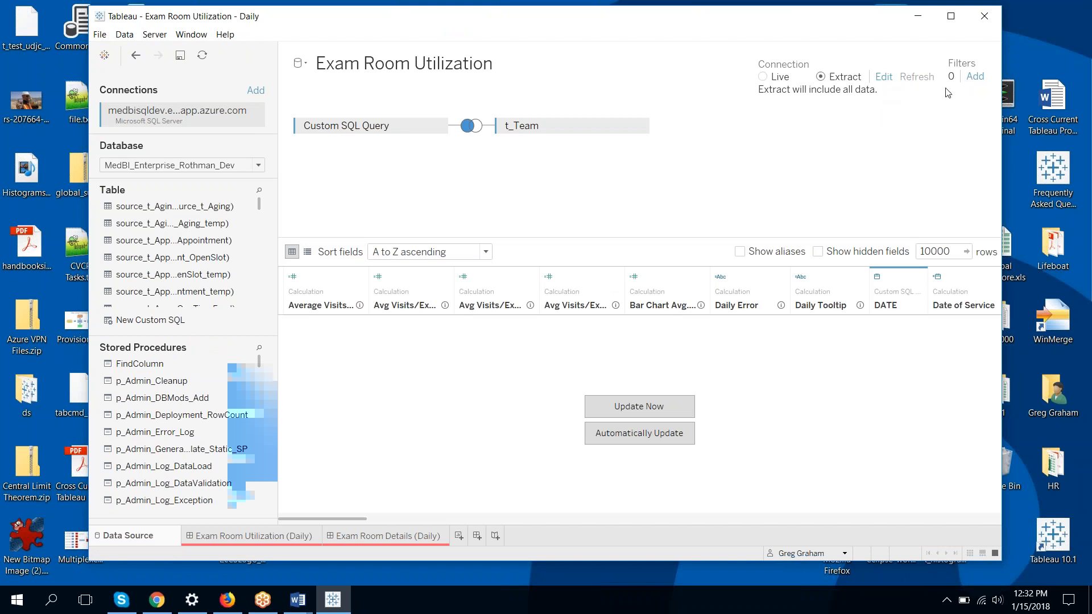
Close the data source filters without changes and cancel the all-rows extract
click(975, 77)
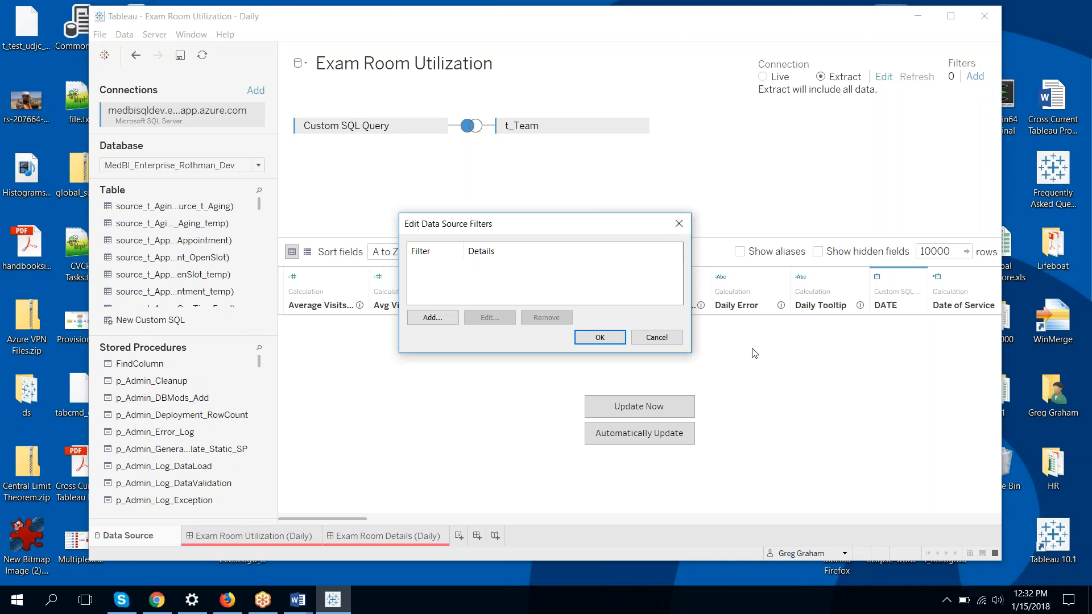
click(661, 338)
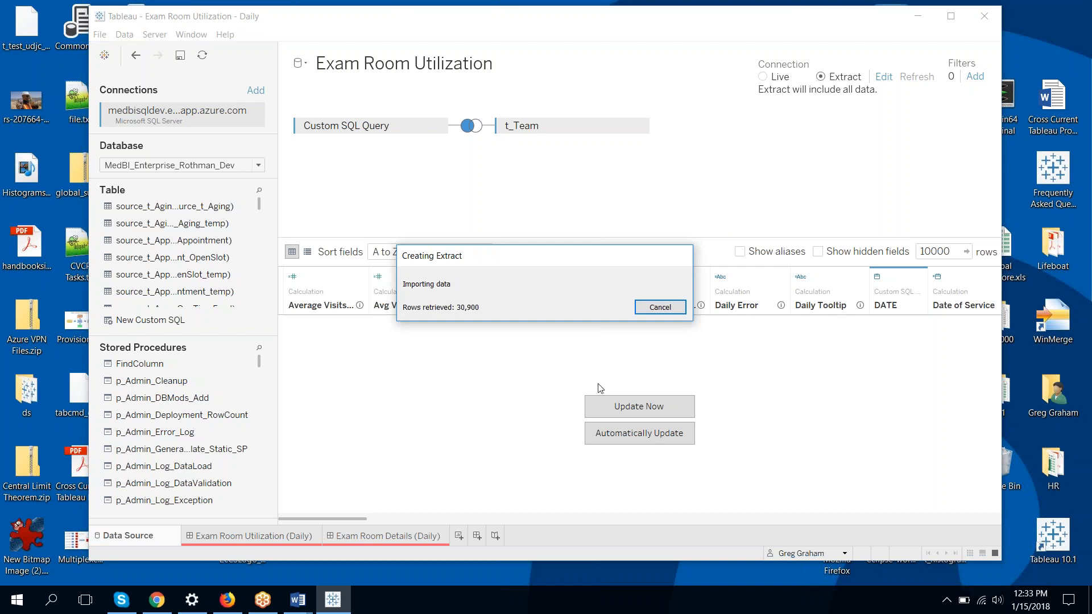
click(659, 308)
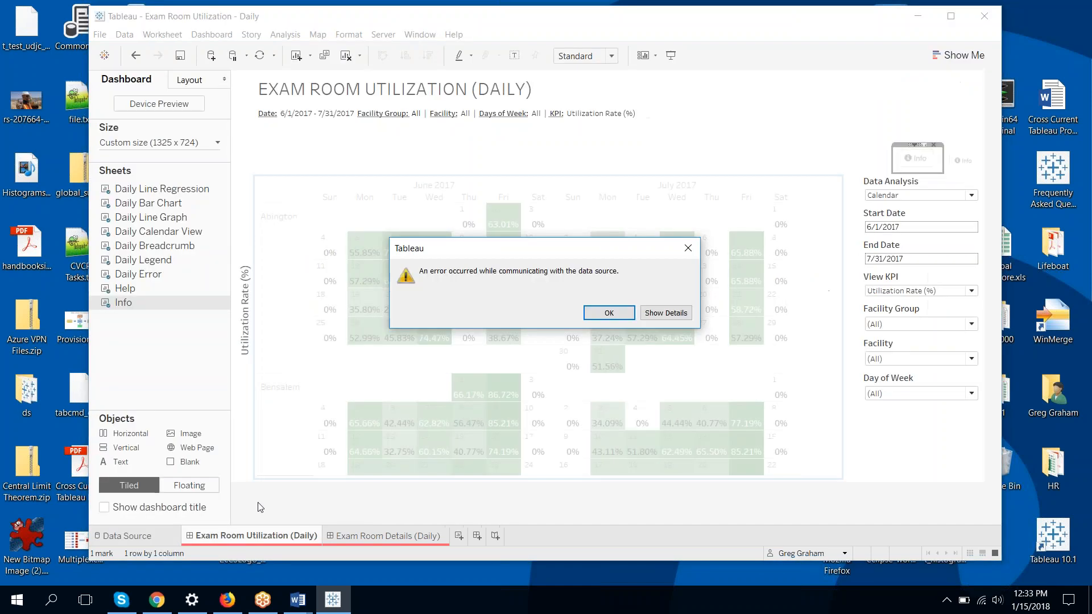
click(609, 313)
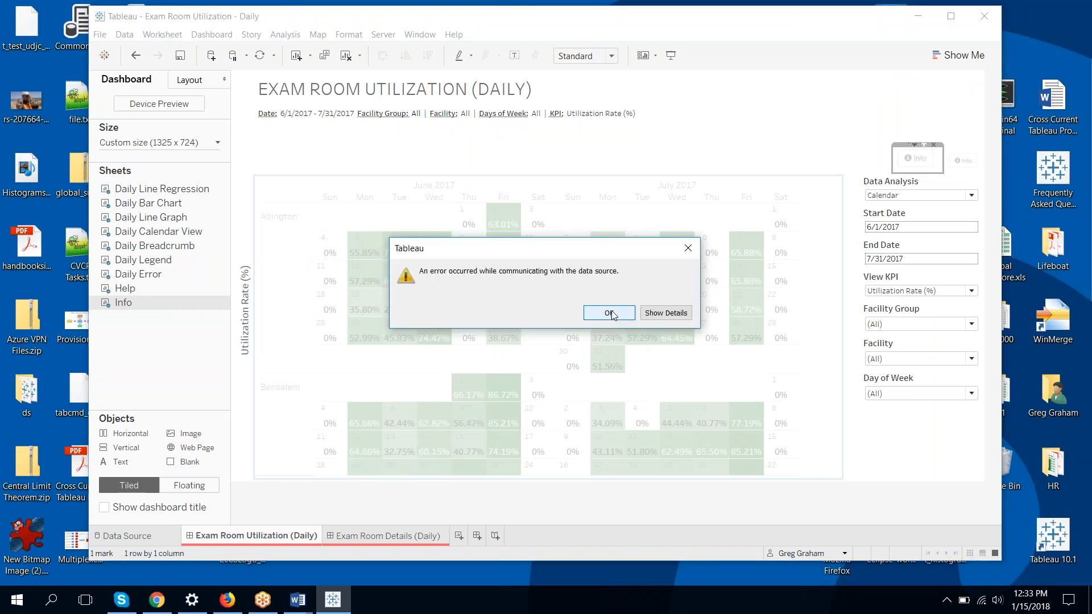
click(609, 313)
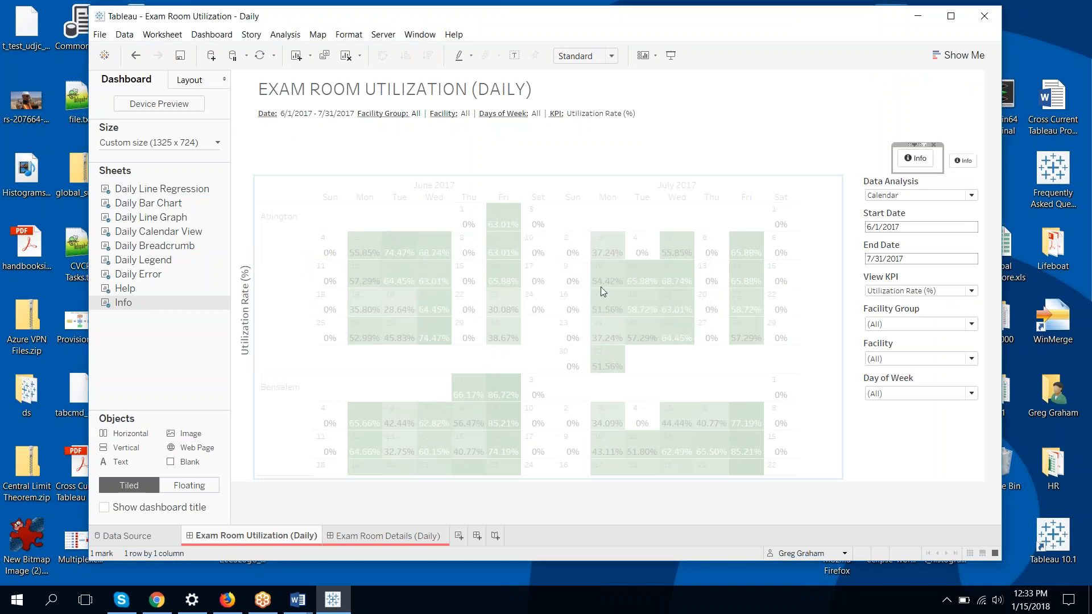
click(224, 303)
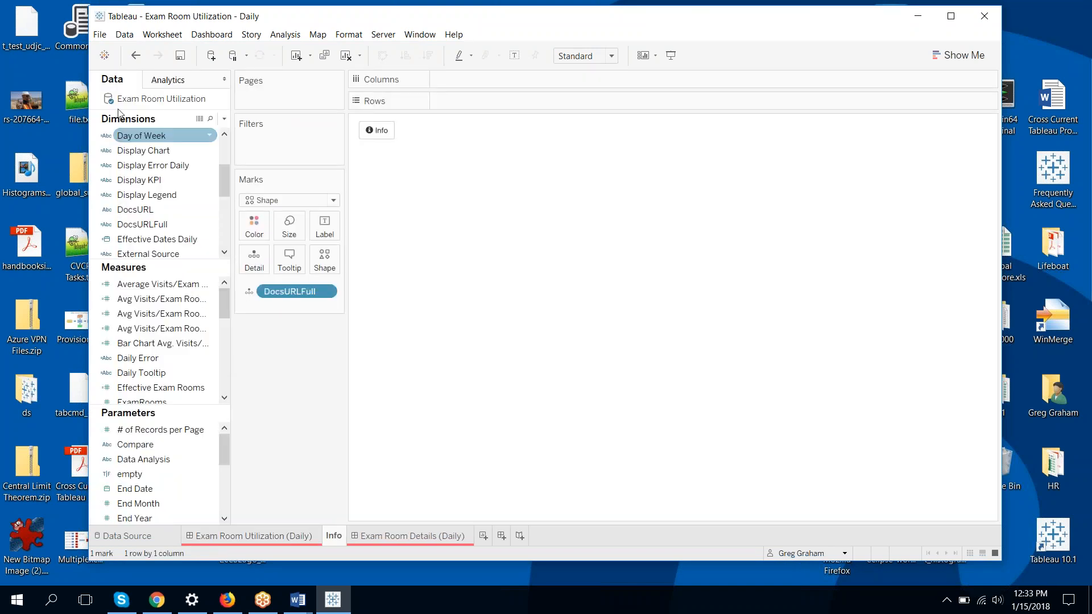
click(135, 56)
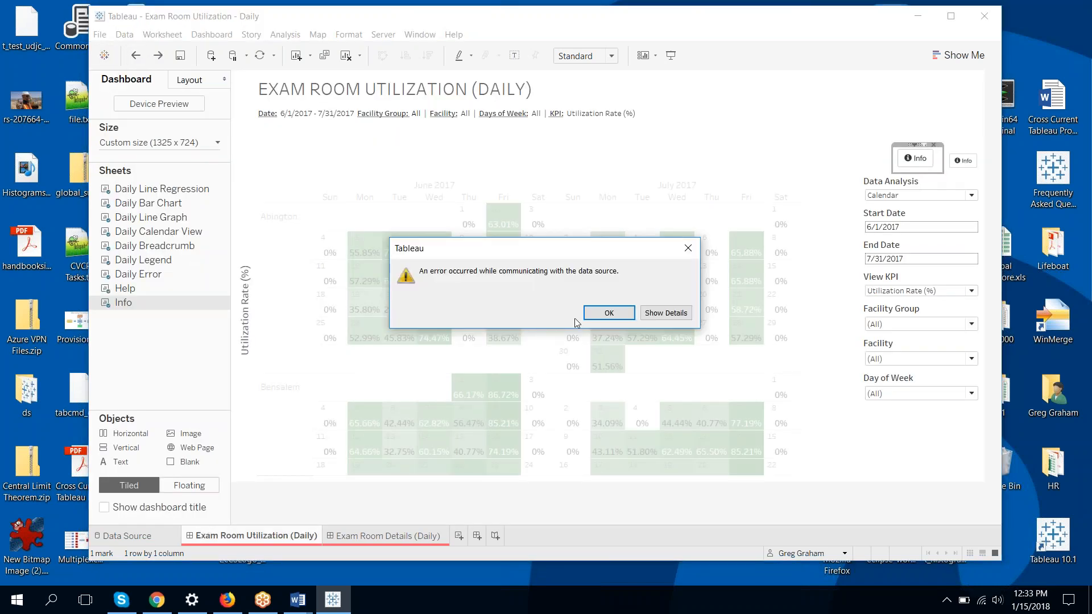
click(611, 311)
click(612, 310)
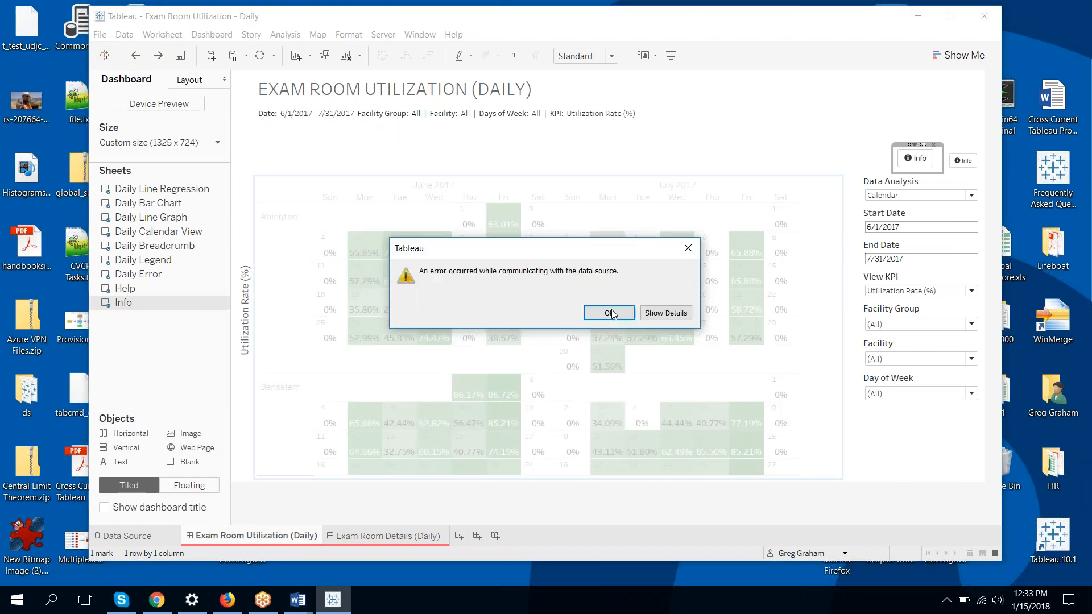
click(612, 312)
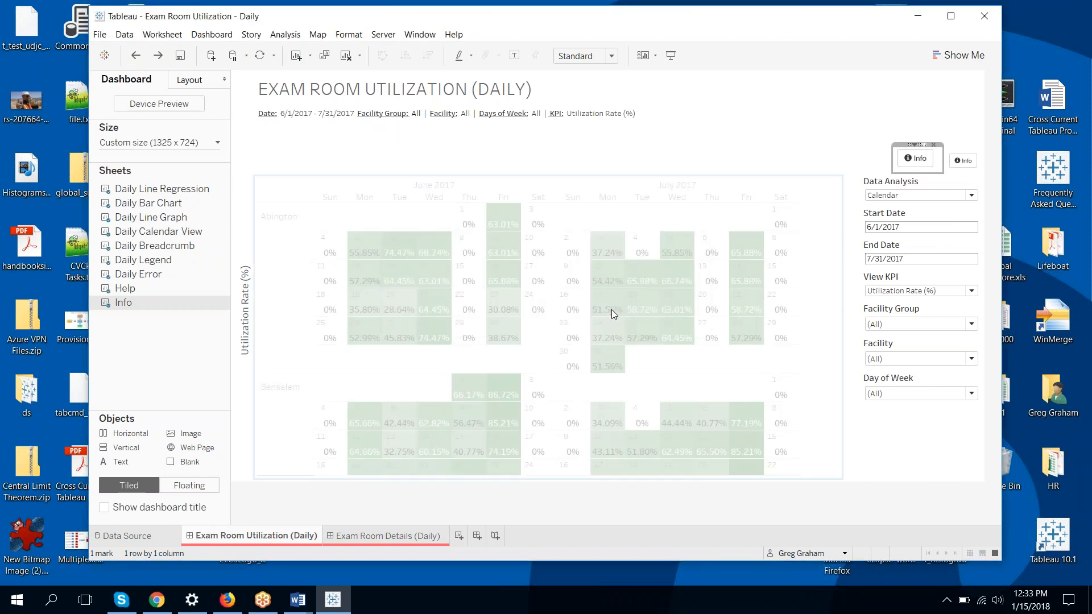
click(224, 217)
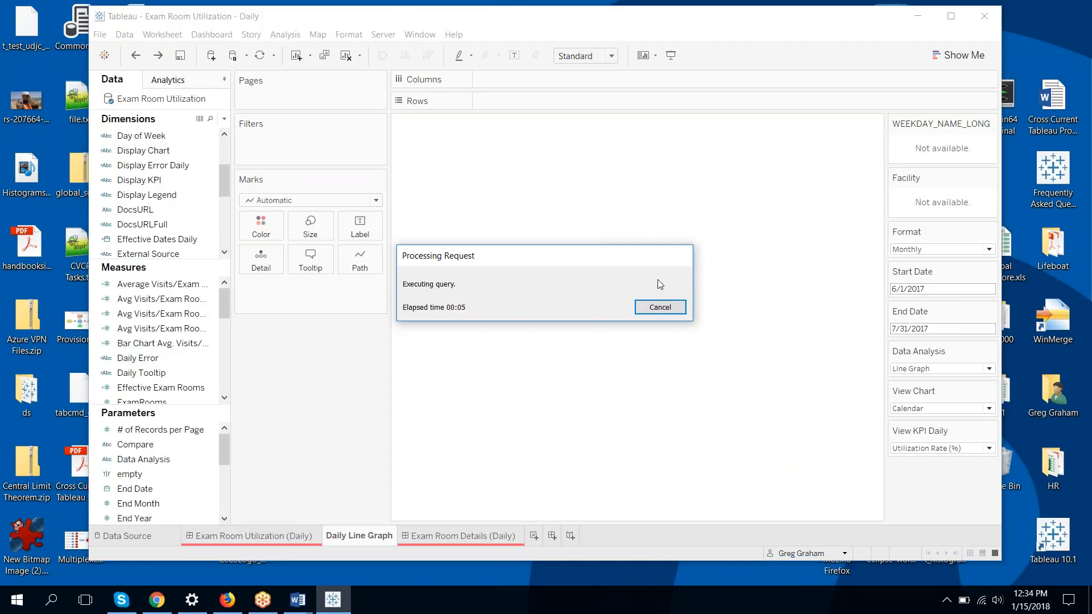
click(654, 310)
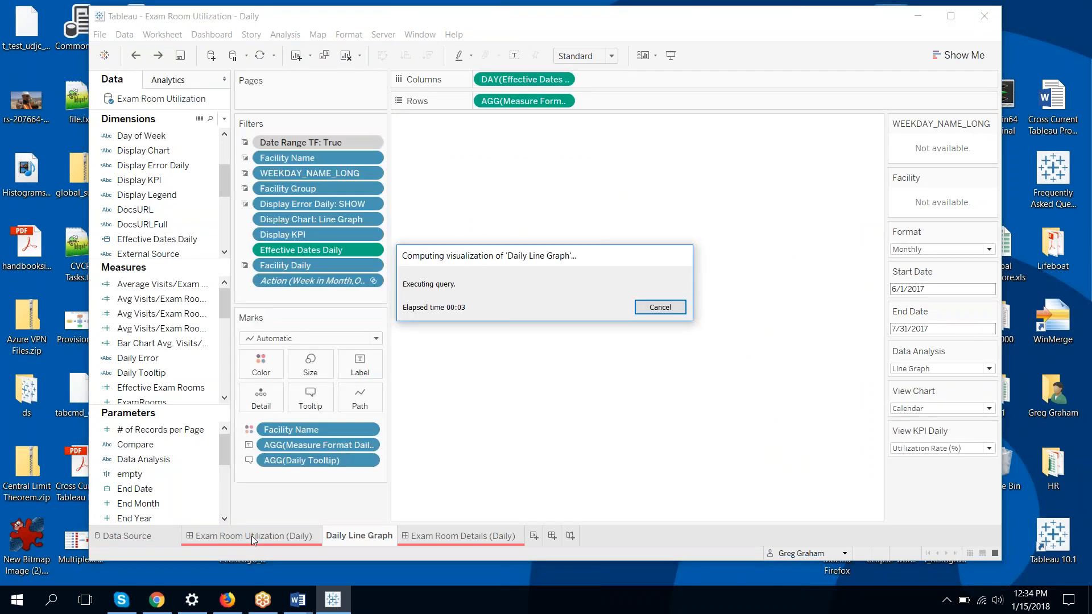
click(659, 307)
click(621, 313)
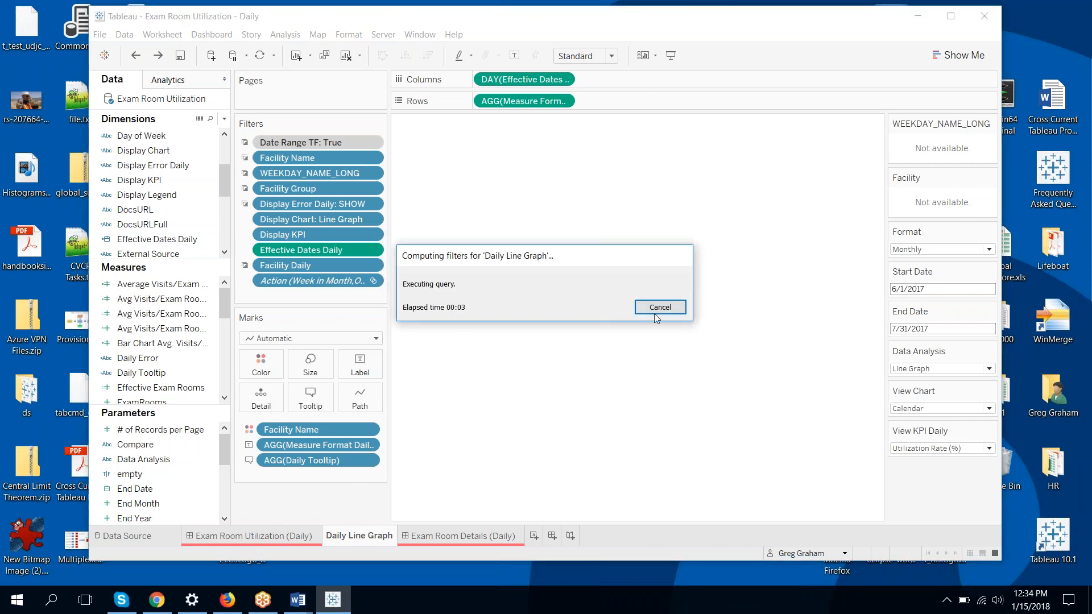
click(656, 312)
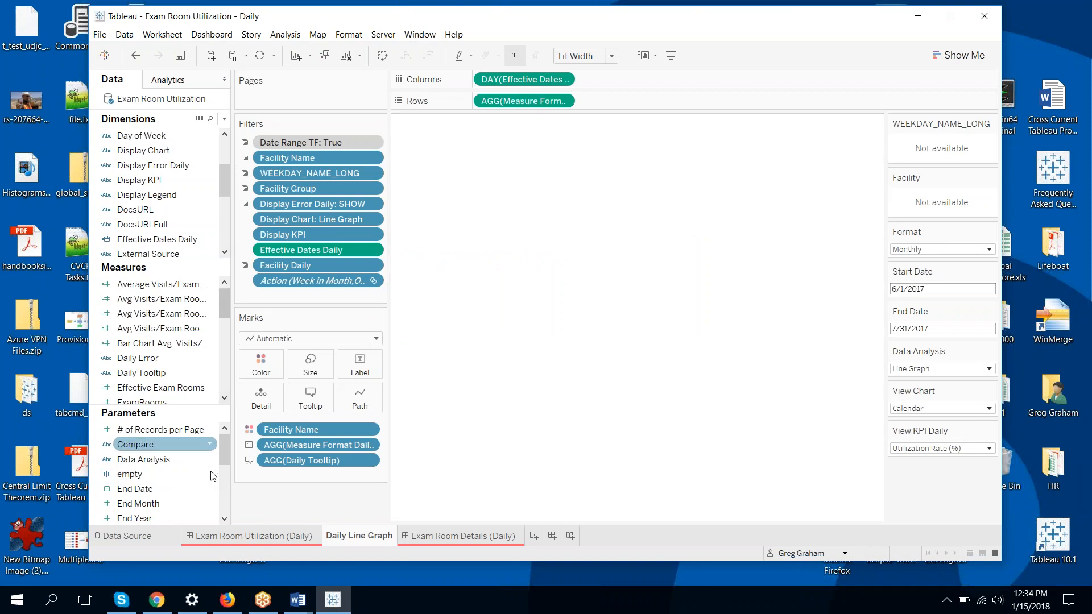
click(193, 536)
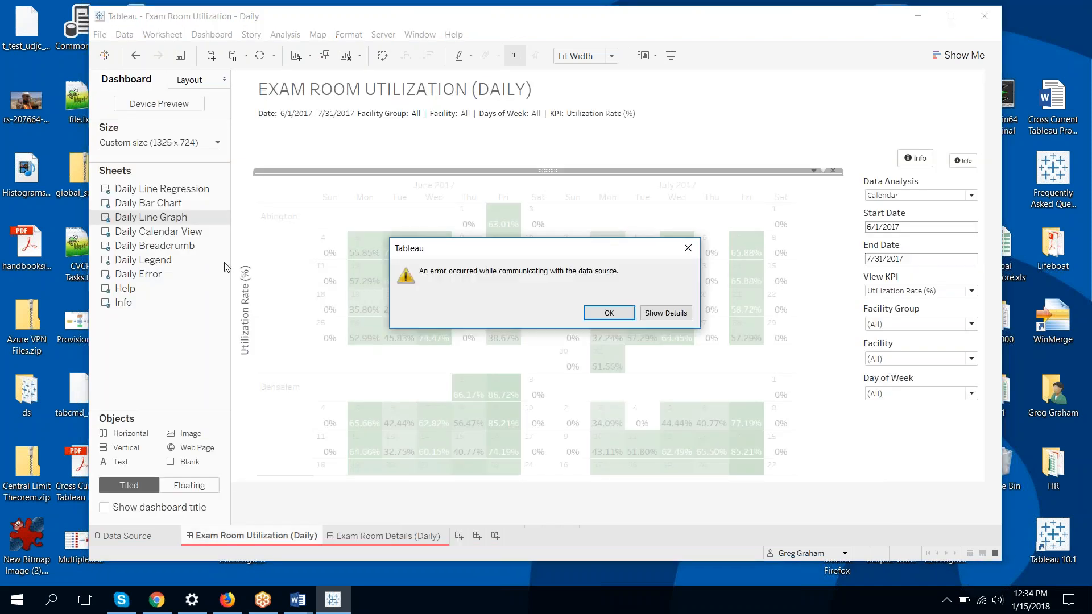
click(609, 315)
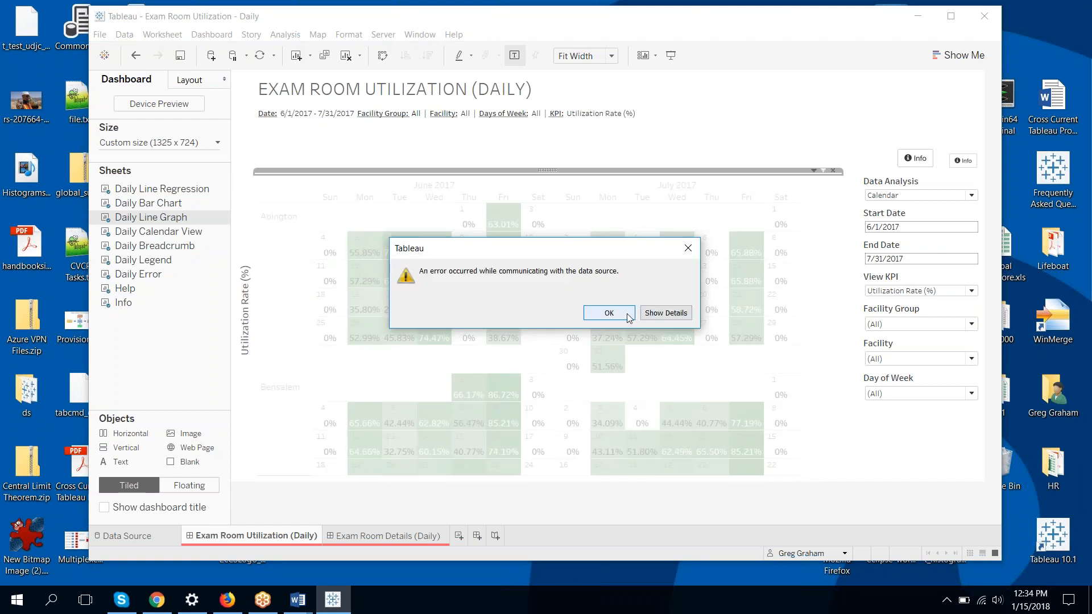
click(619, 315)
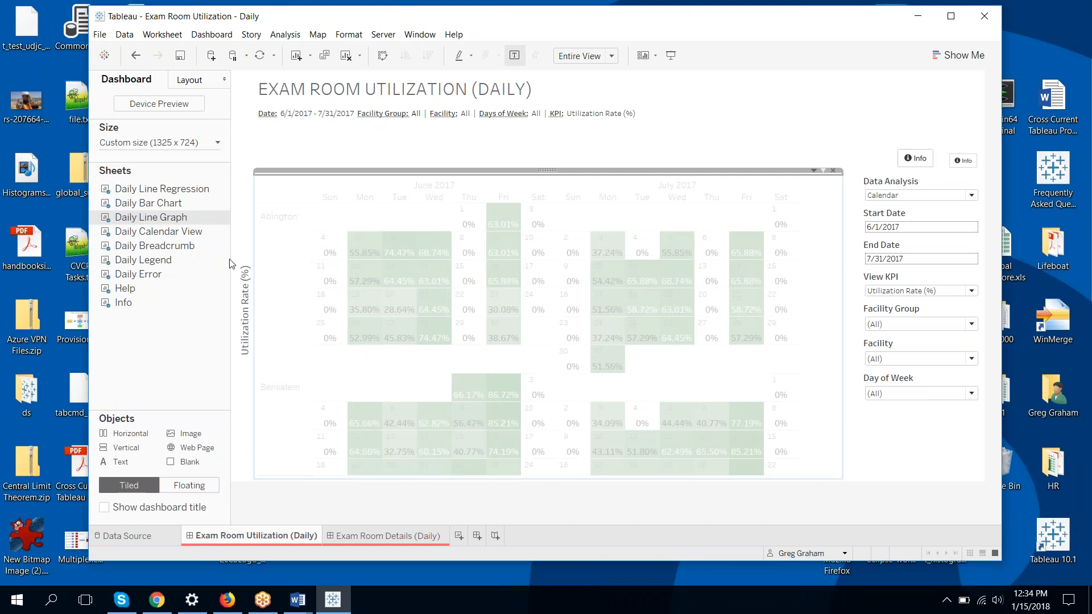
Go from the dashboard to the Daily Calendar View worksheet and dismiss the data source error
mouse_move(170, 274)
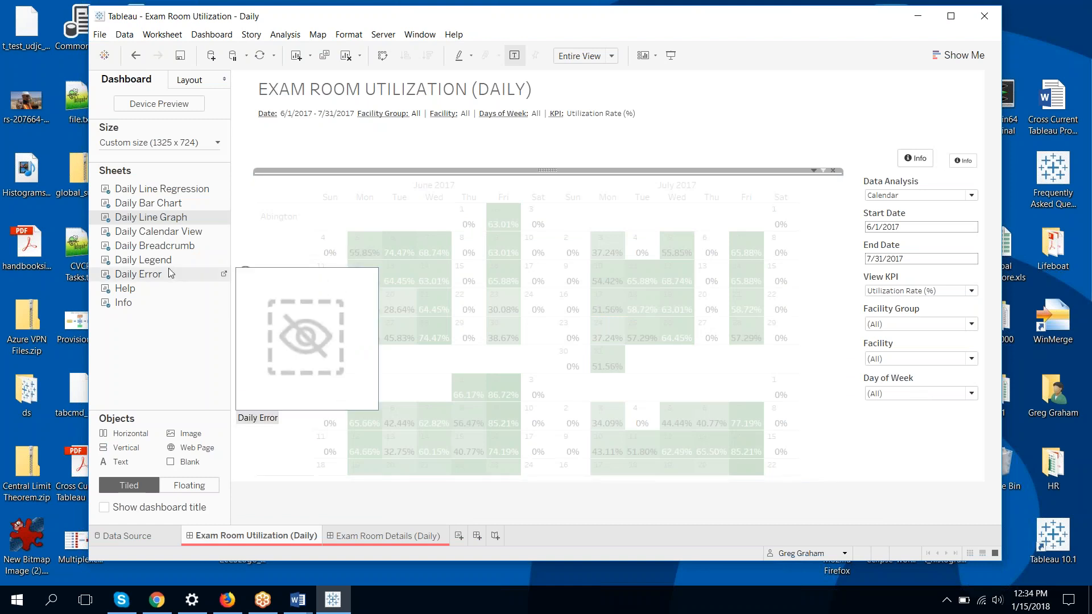
click(224, 233)
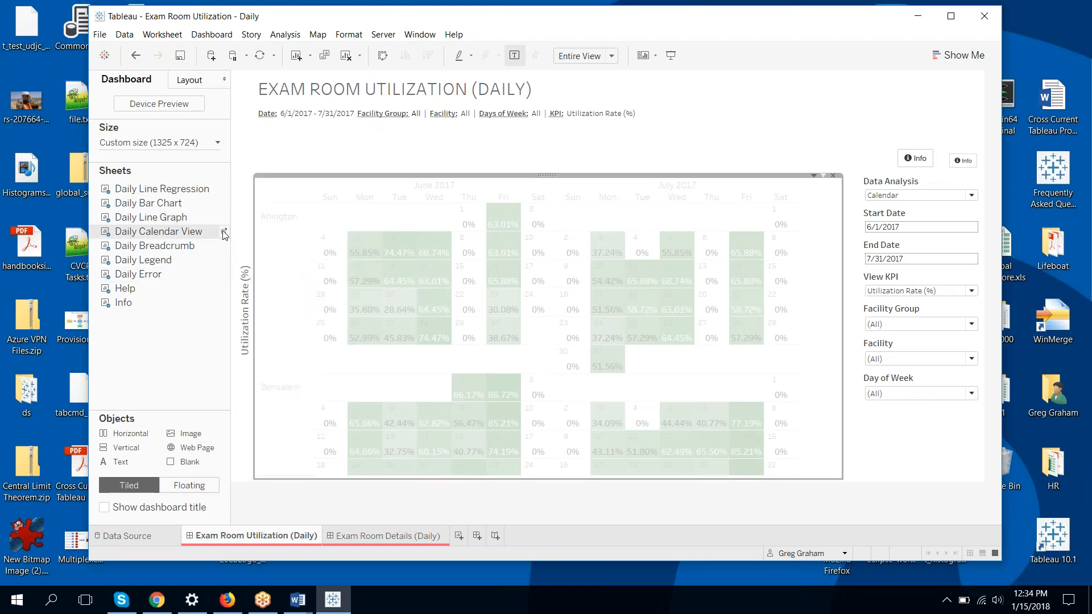
click(224, 233)
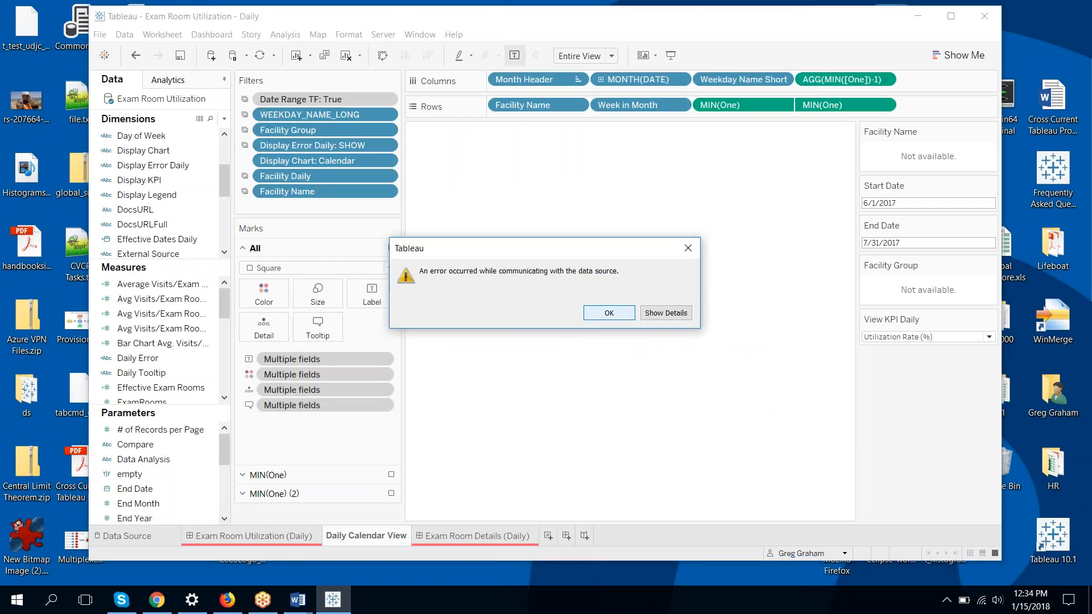
click(588, 317)
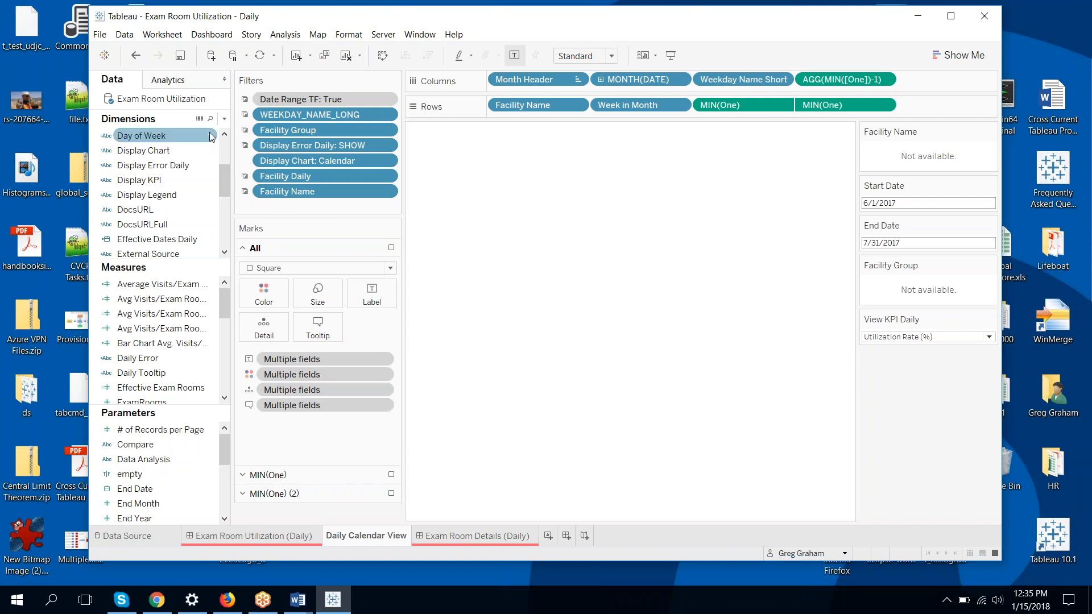
Set Exam Room Utilization to Use Extract, then review Extract Data filters and cancel without extracting
right_click(178, 103)
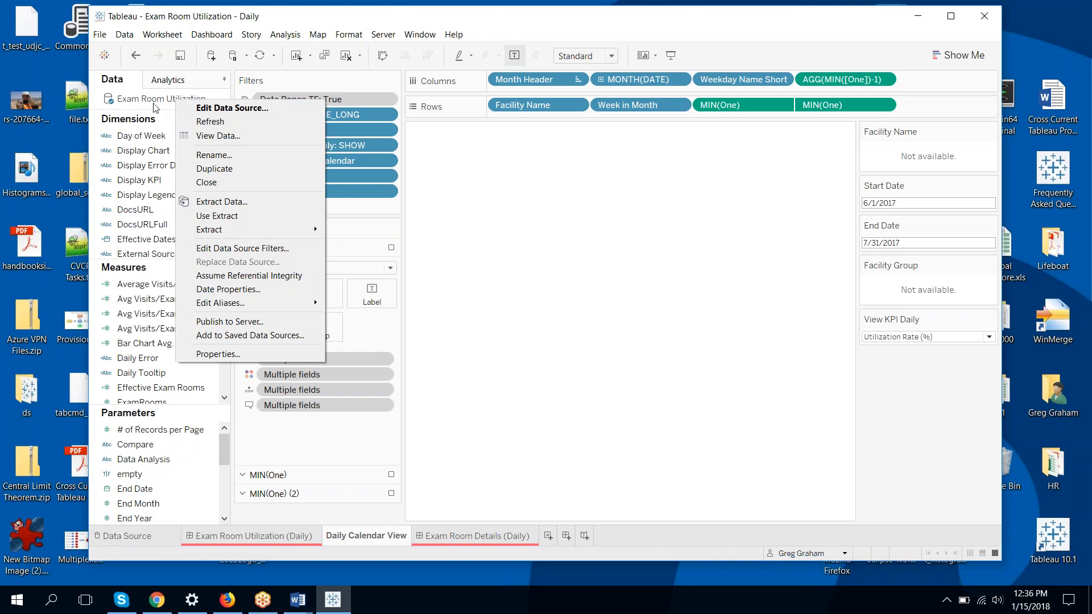
click(236, 217)
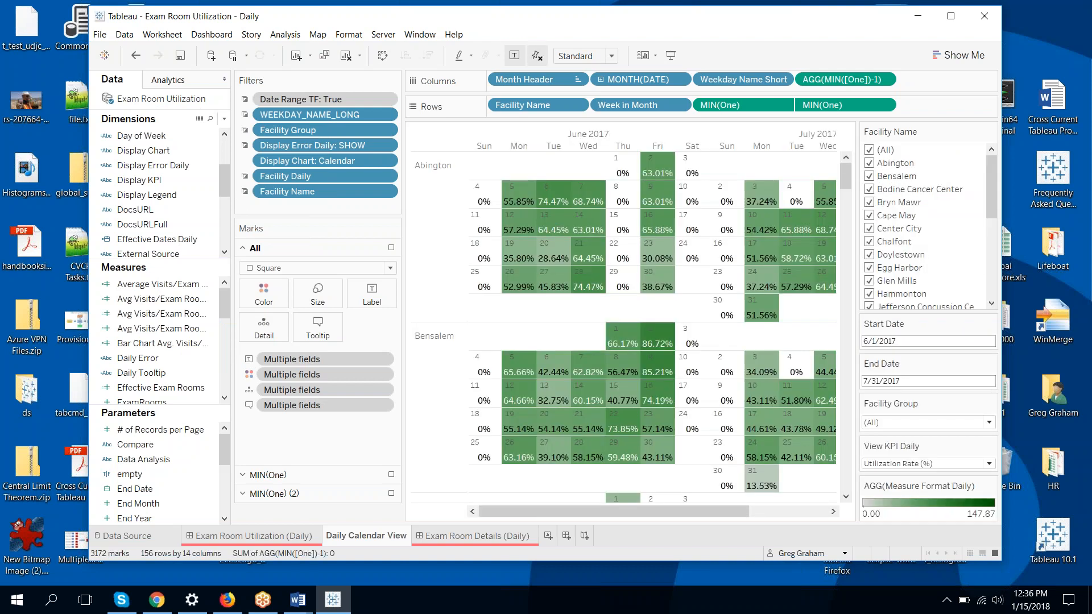
right_click(178, 103)
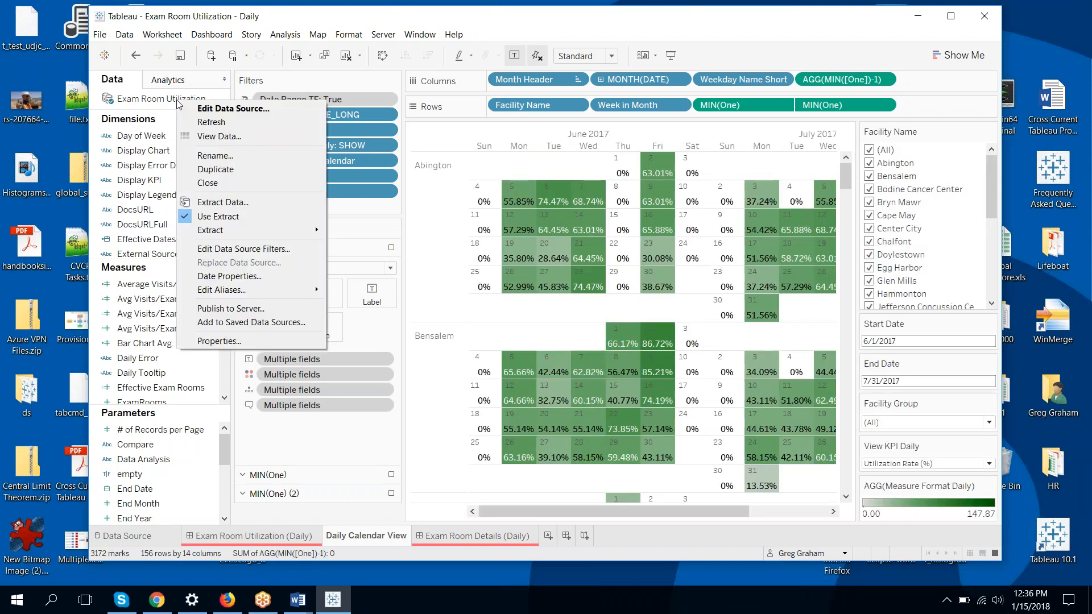
click(254, 203)
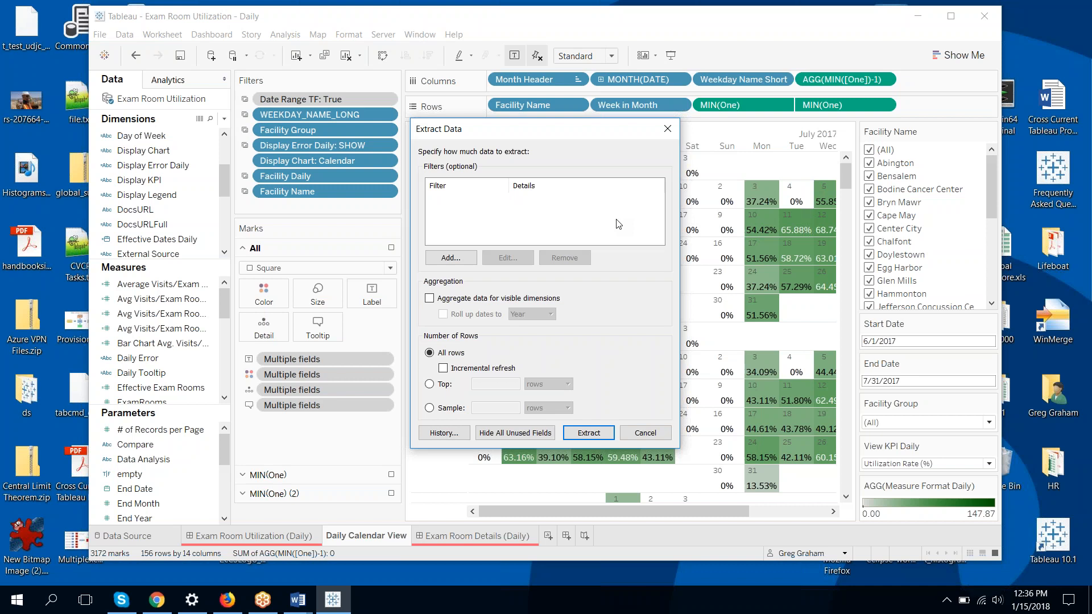
click(446, 259)
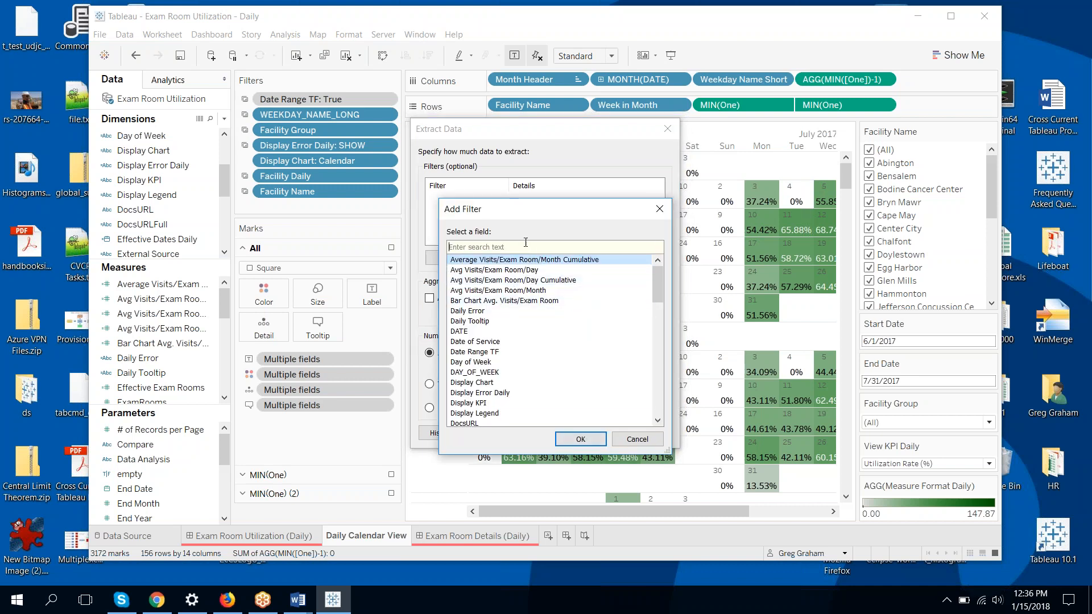
click(632, 441)
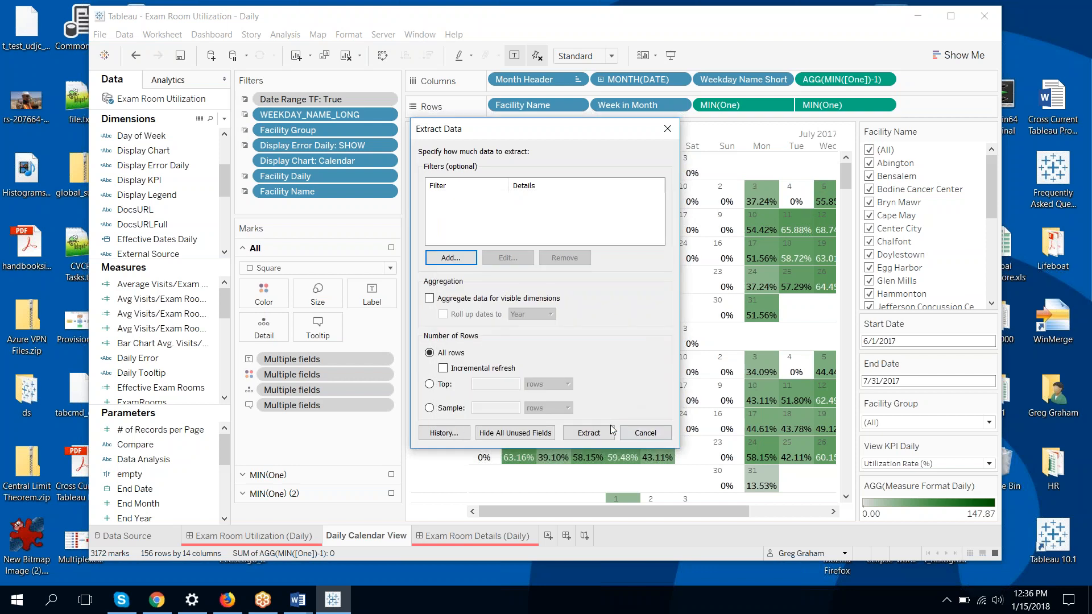
click(641, 432)
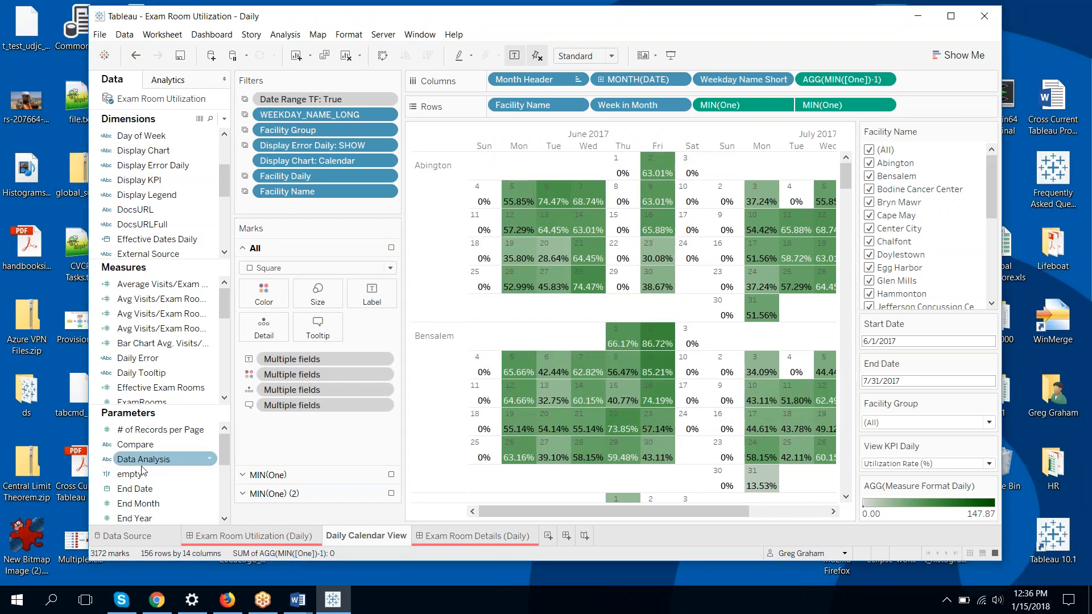
Create a Boolean parameter named 'emptiness' from the Dimensions menu
click(175, 478)
click(224, 118)
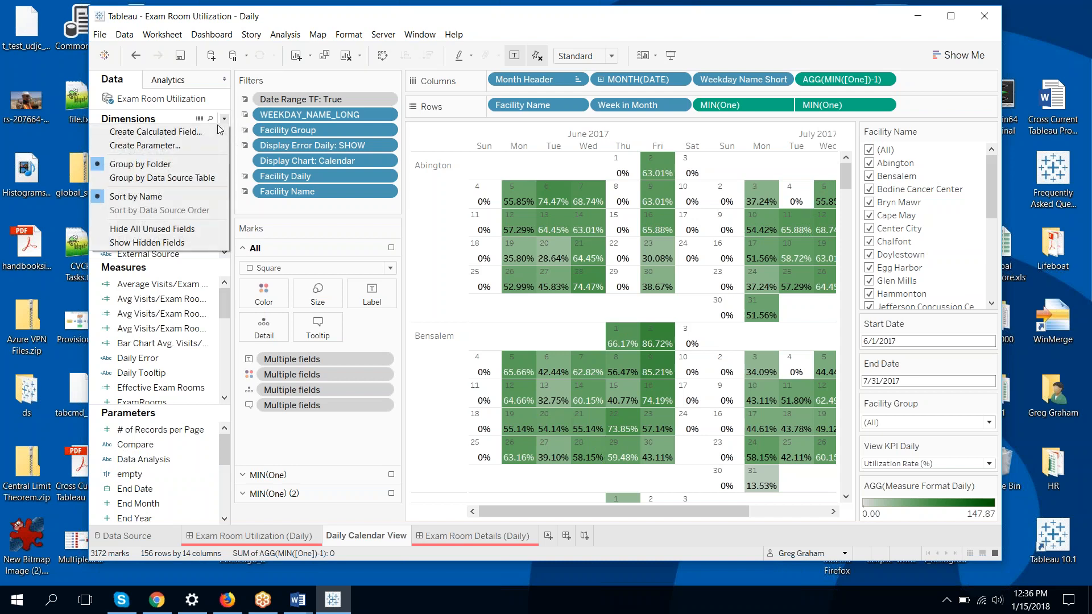
click(196, 144)
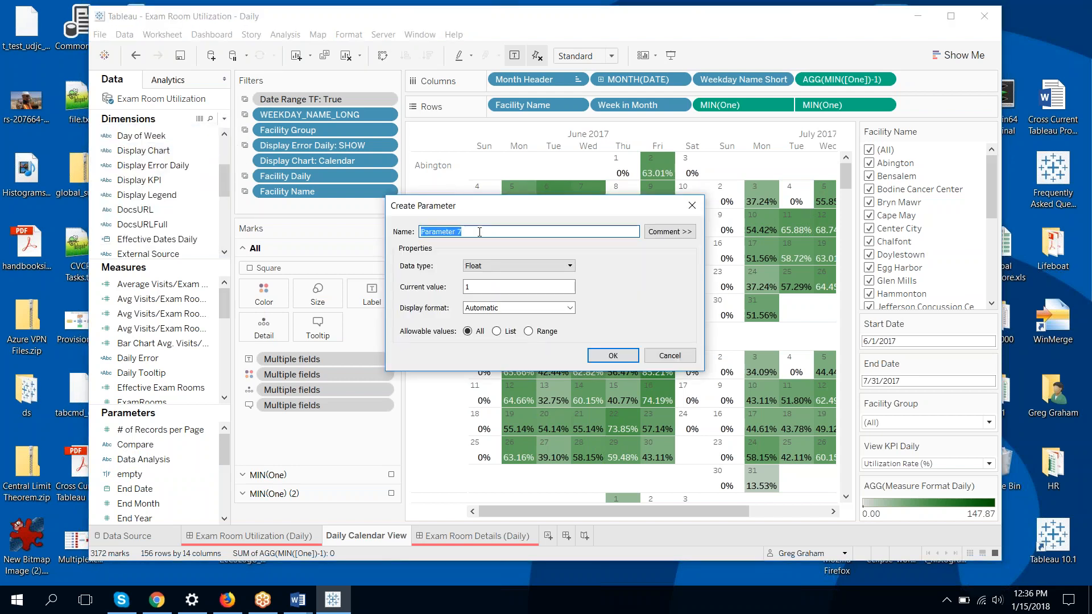
text(em)
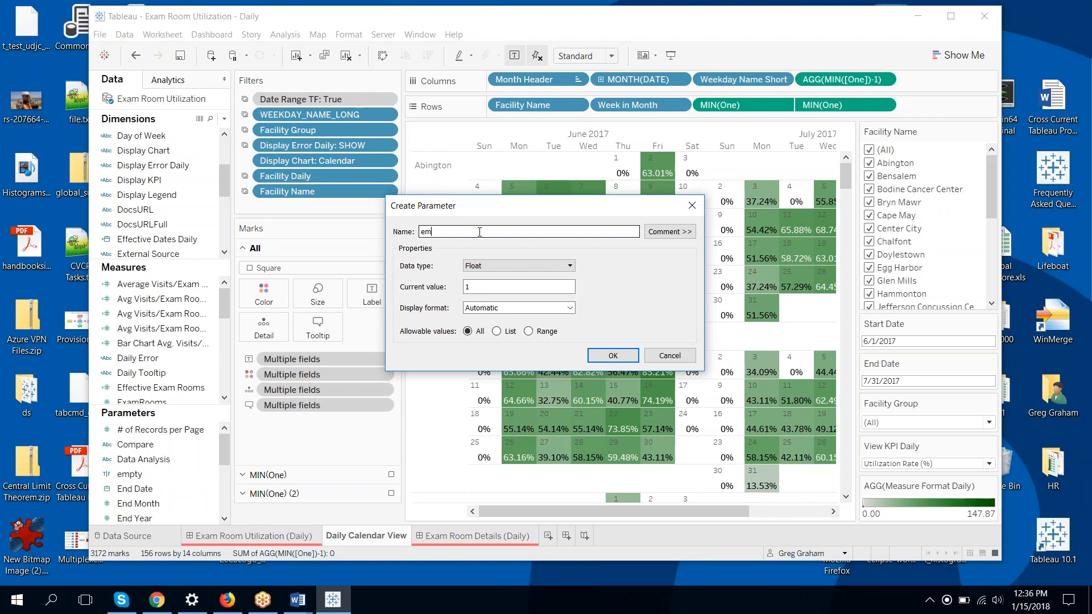
text(ptiness)
click(496, 263)
click(483, 308)
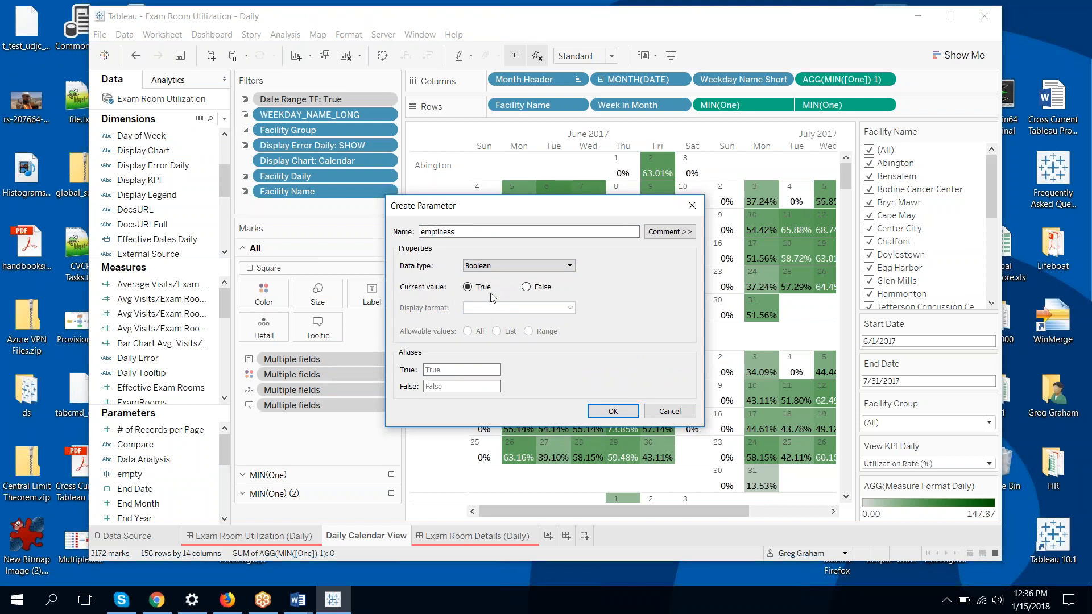
click(608, 411)
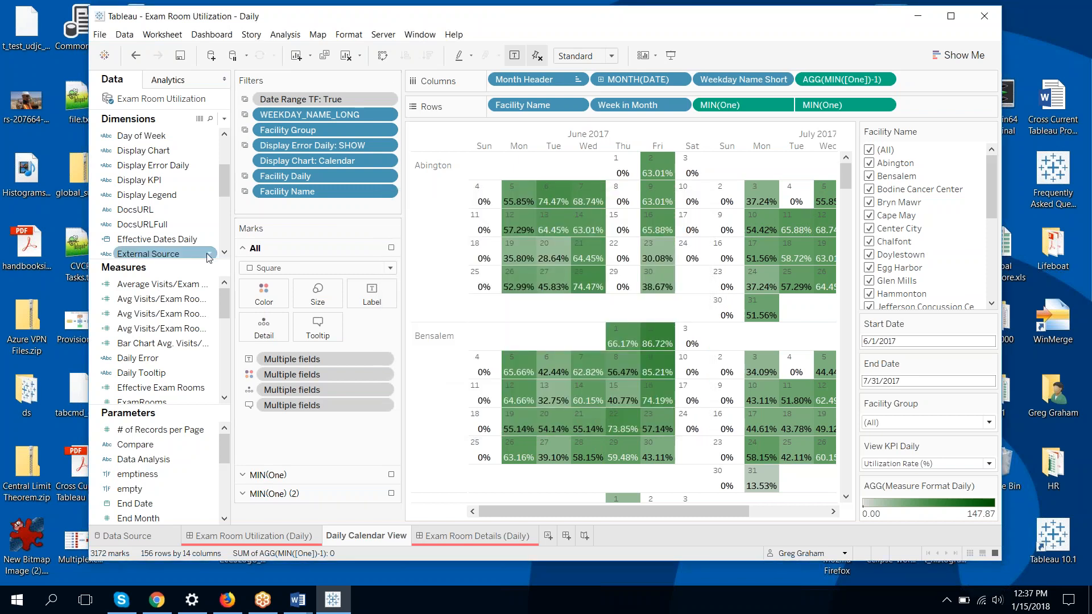
click(225, 121)
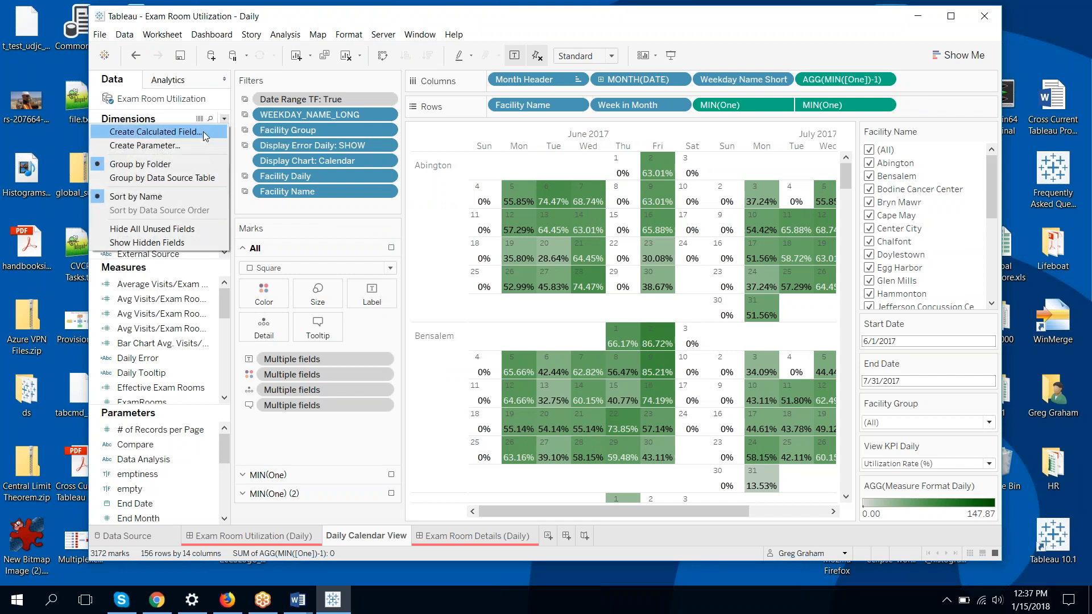
Create a calculated field named 'empty' with the formula [emptiness]
click(203, 131)
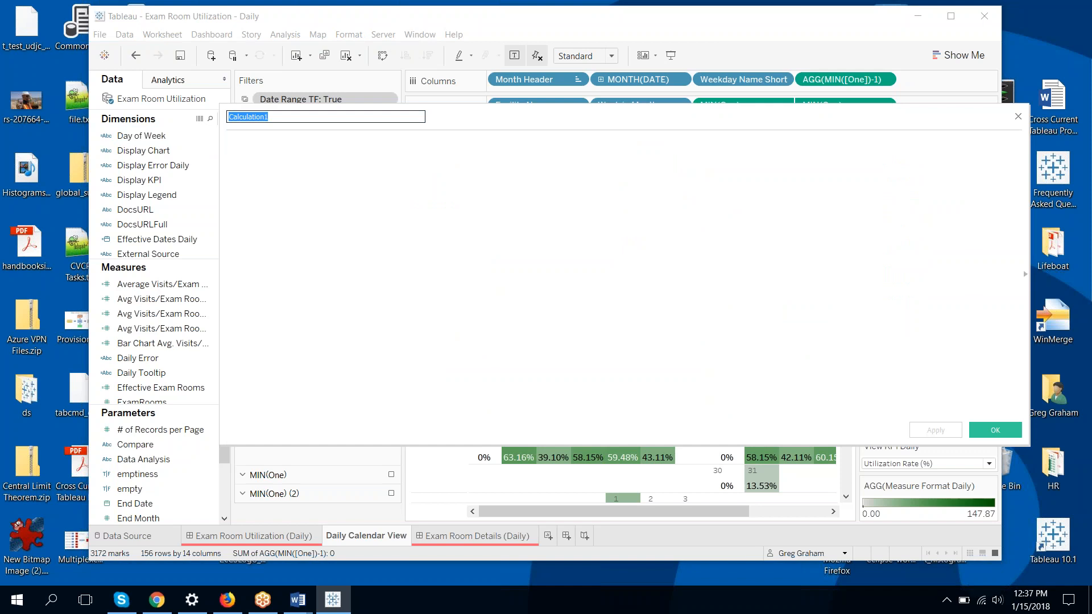
text(empty)
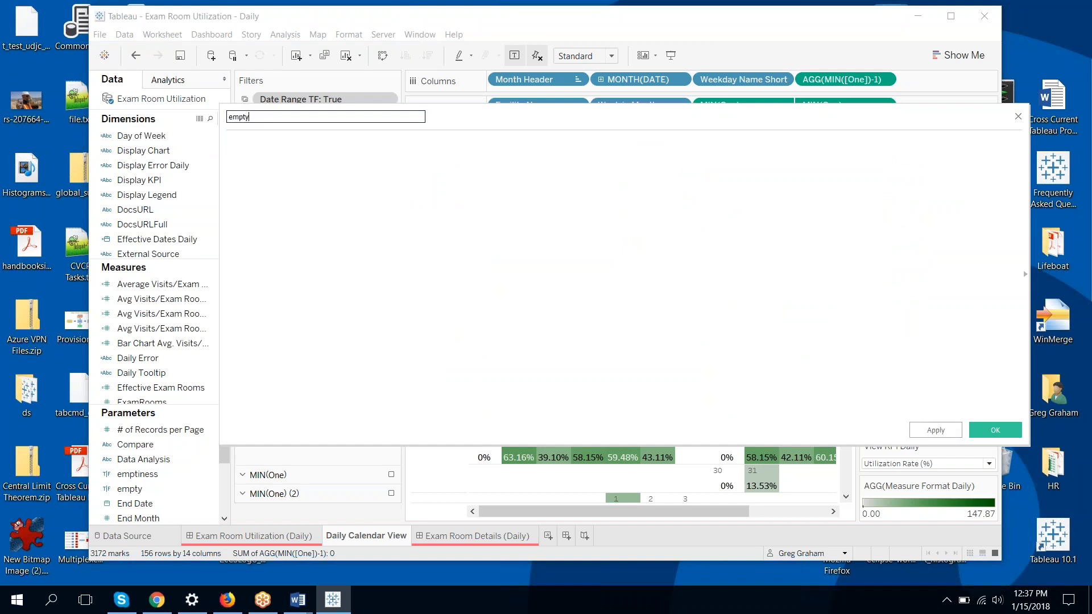
click(319, 156)
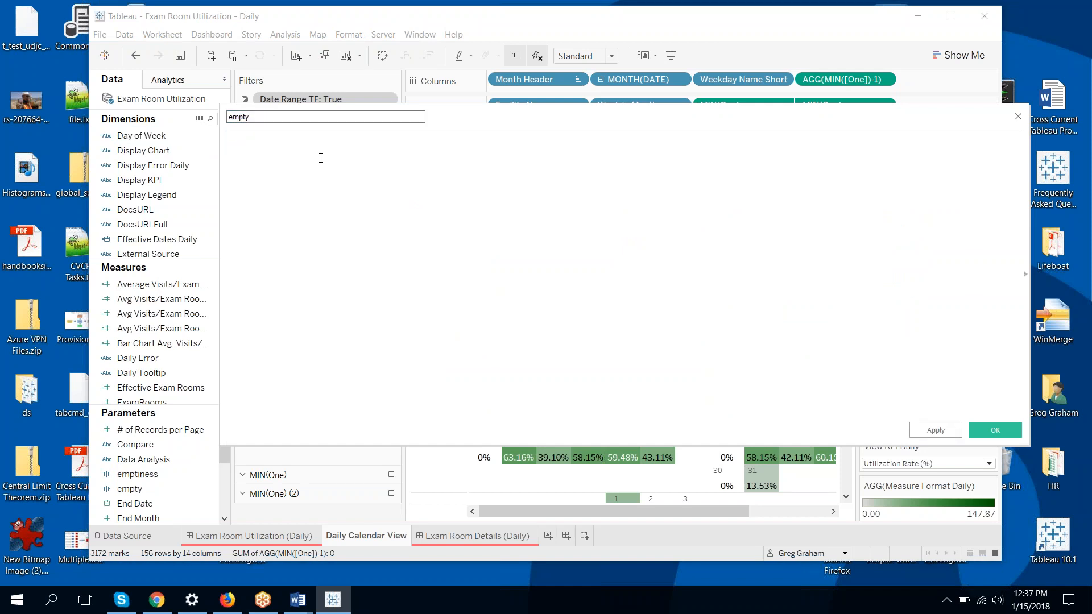
text([emptiness)
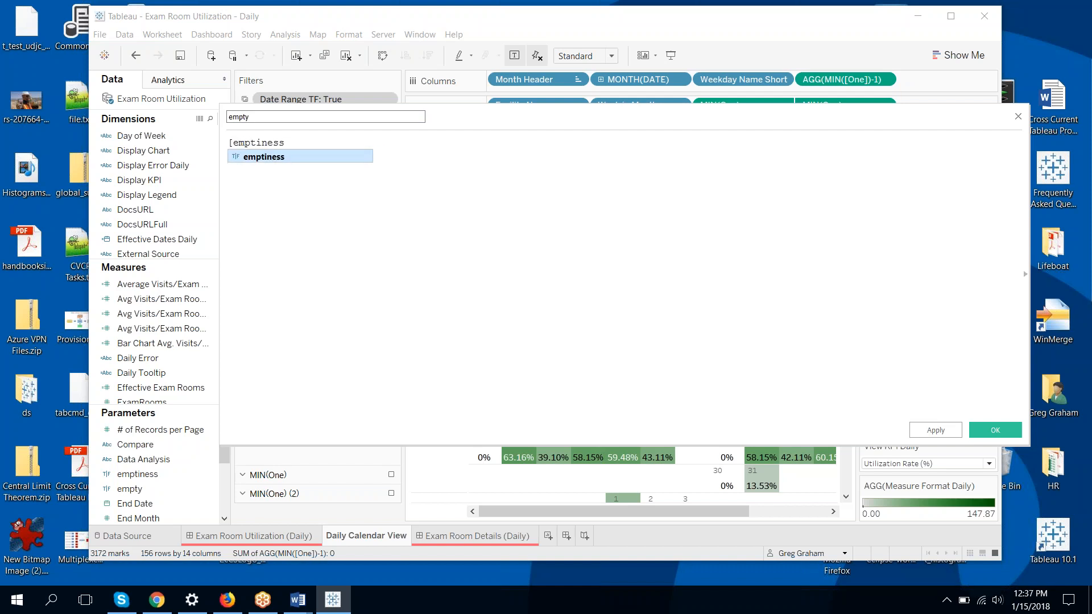
key(Return)
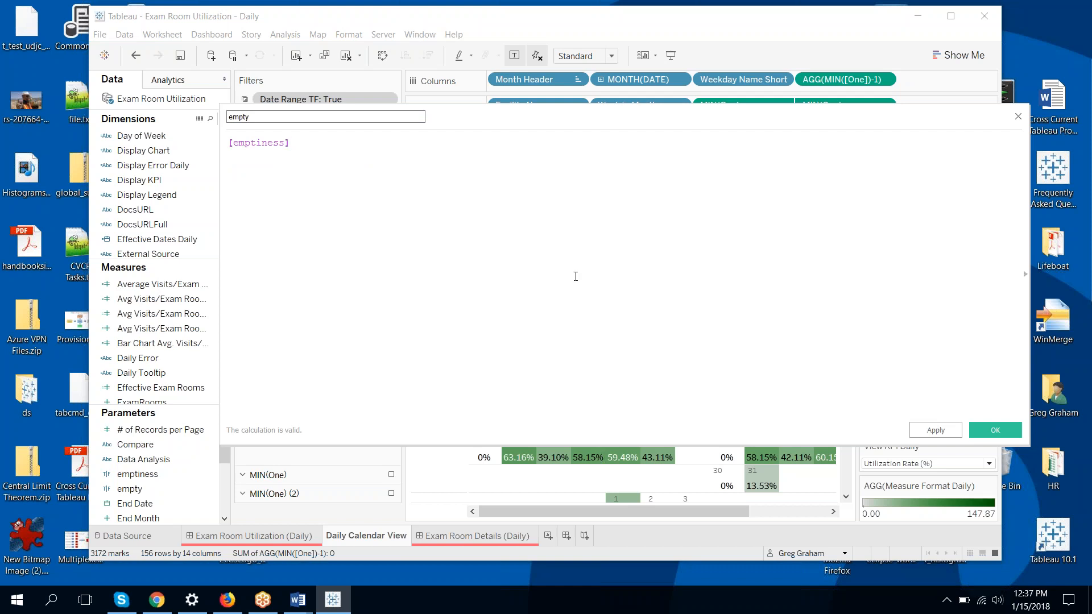
click(983, 427)
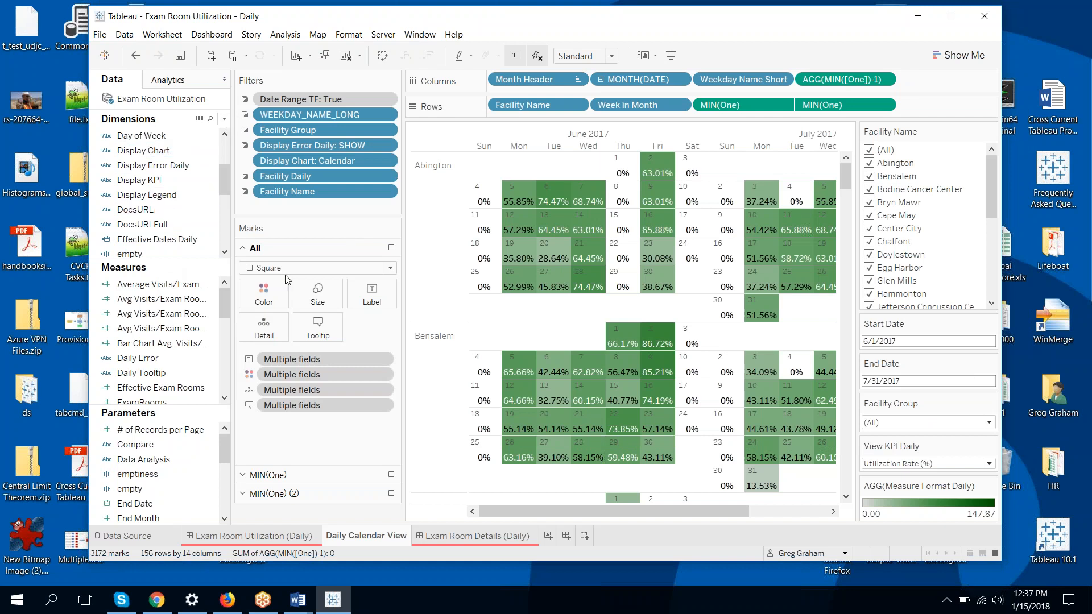
Extract the data source with an 'empty' filter excluding True, then dismiss the time zone warning
right_click(171, 100)
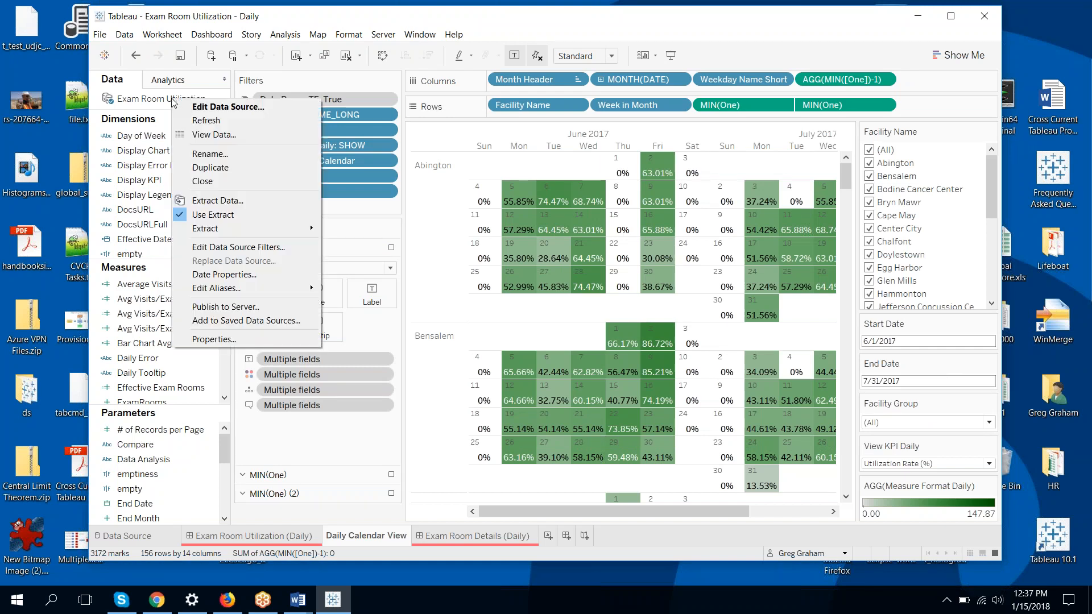
click(268, 199)
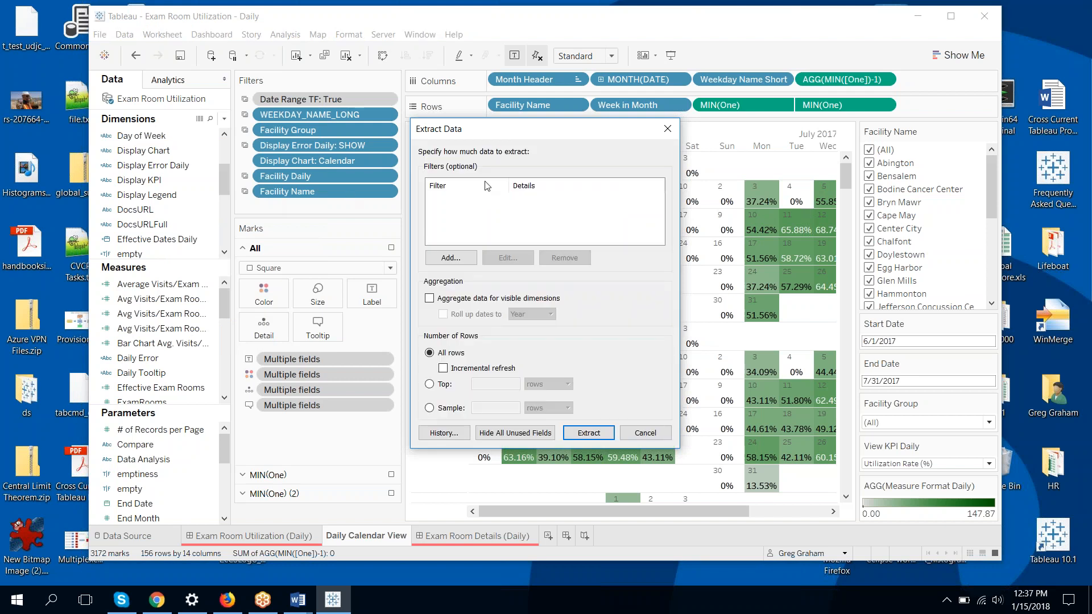
click(451, 257)
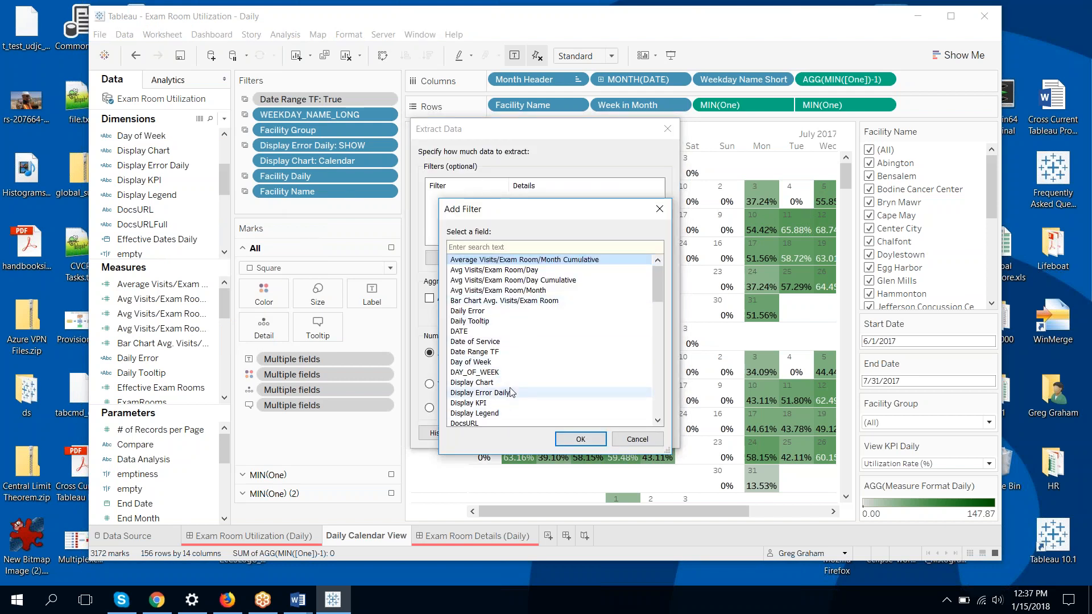
scroll(510, 362, down, 1)
scroll(510, 362, down, 2)
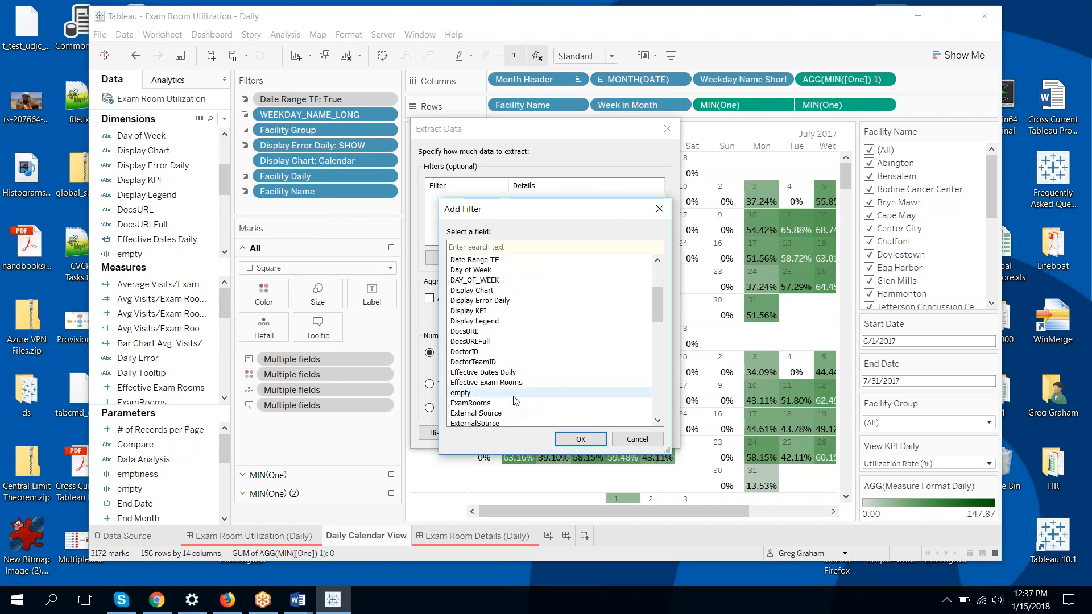
click(575, 439)
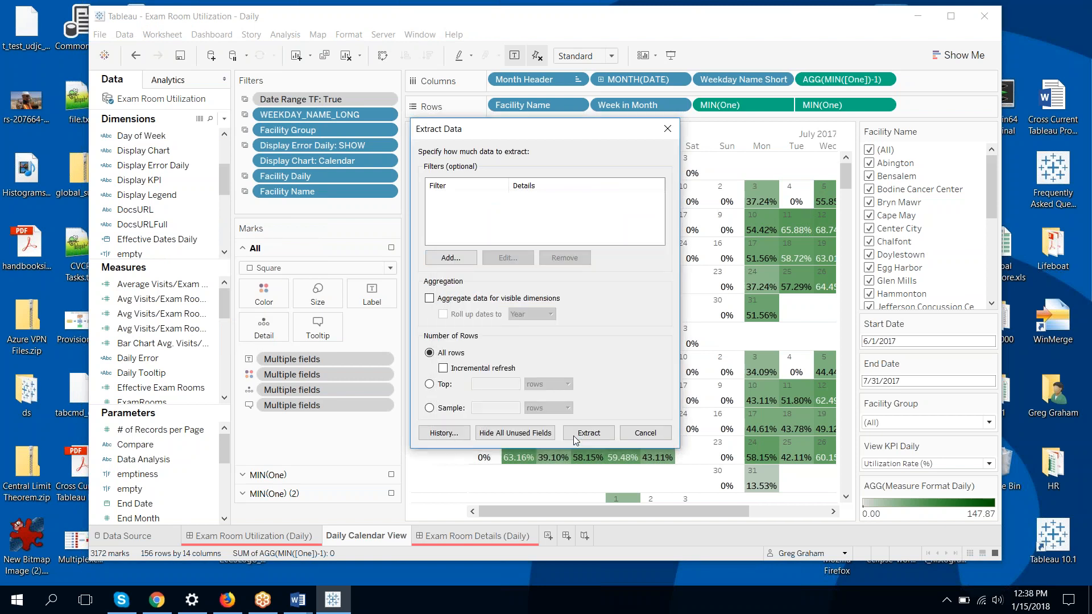
click(441, 210)
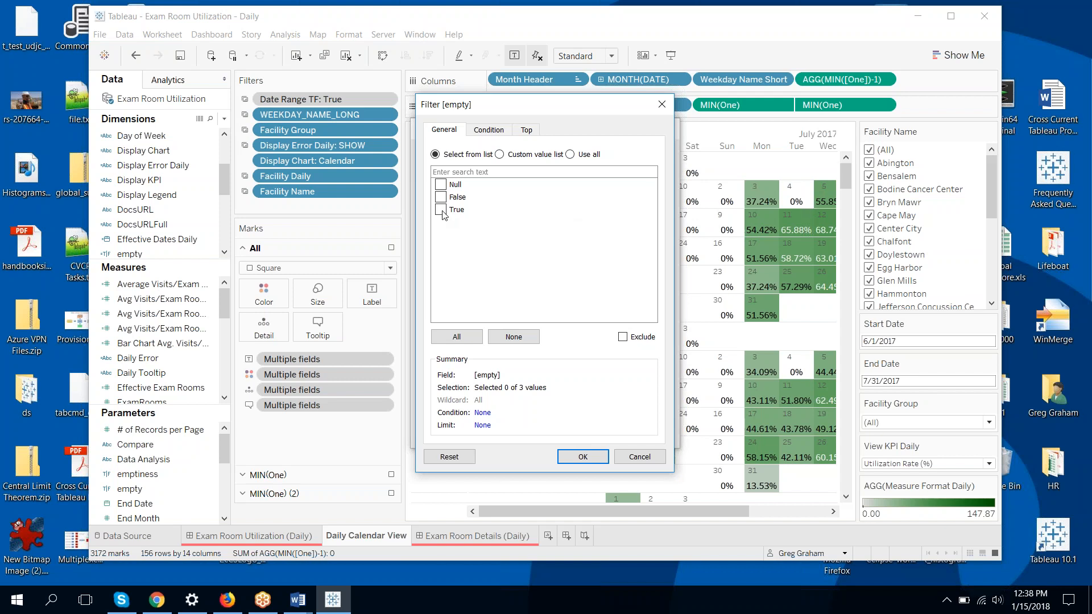
click(623, 337)
click(577, 457)
click(582, 435)
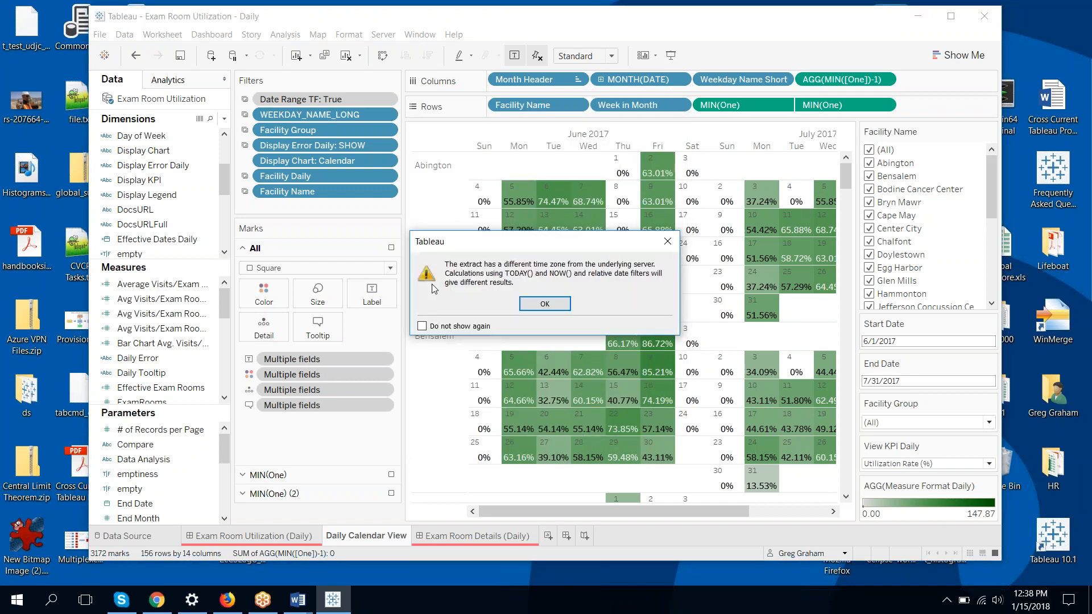
click(541, 304)
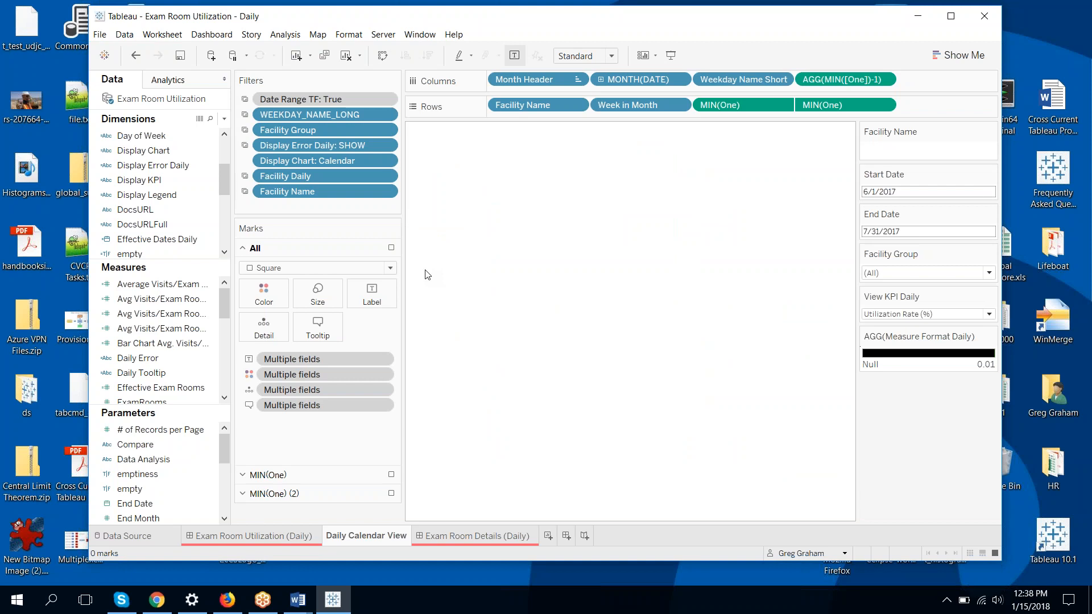
Export a packaged workbook as 'Exam Room Utilization - Daily - empty.twbx' into Desktop\CrossCurrent\Task4690
click(100, 35)
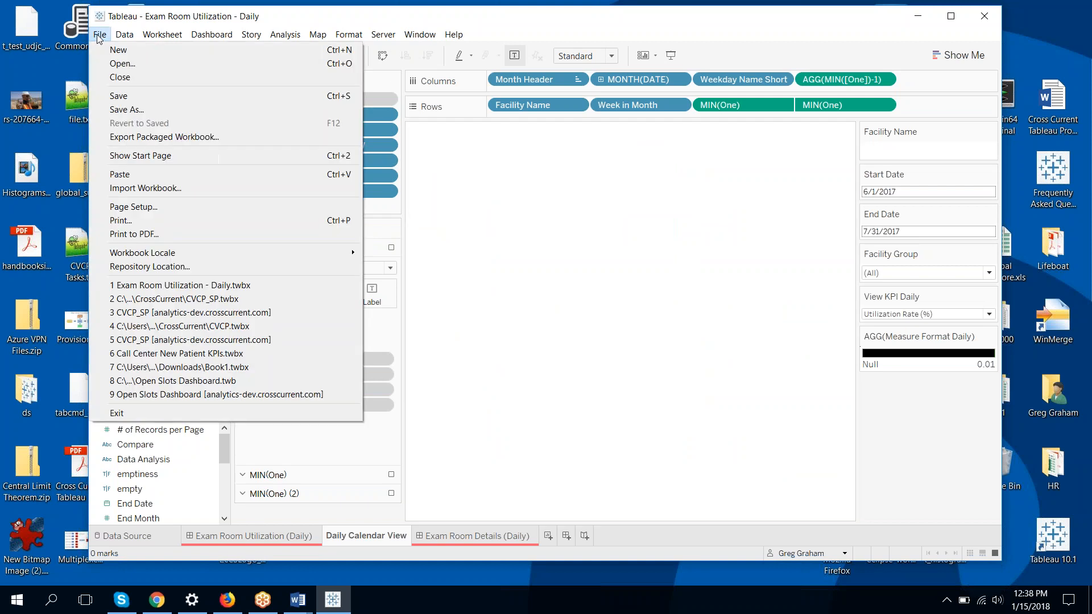
click(152, 137)
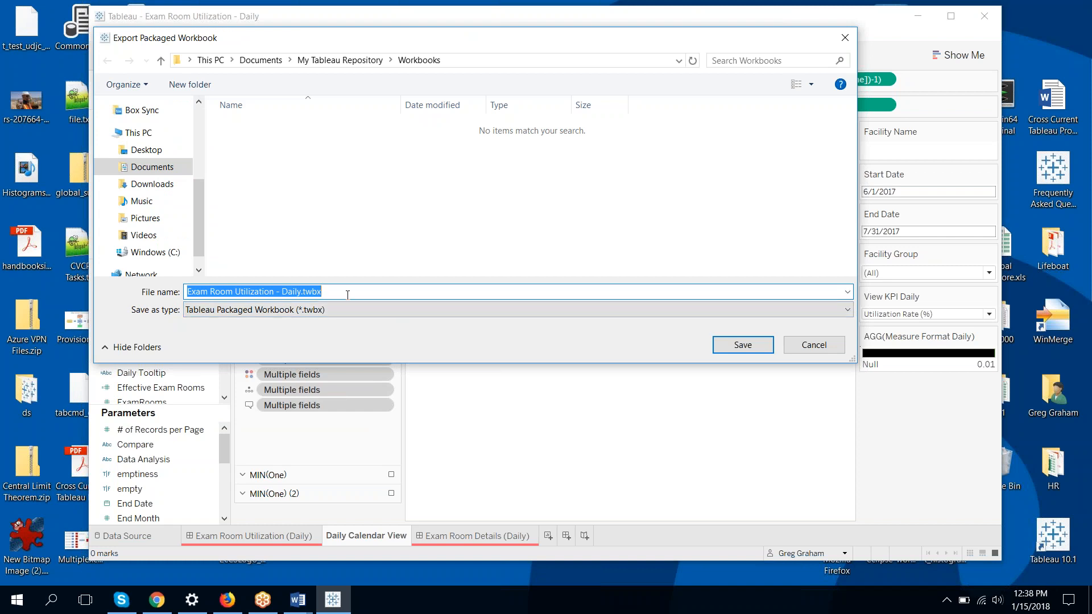
click(347, 295)
key(Left)
text(- empty)
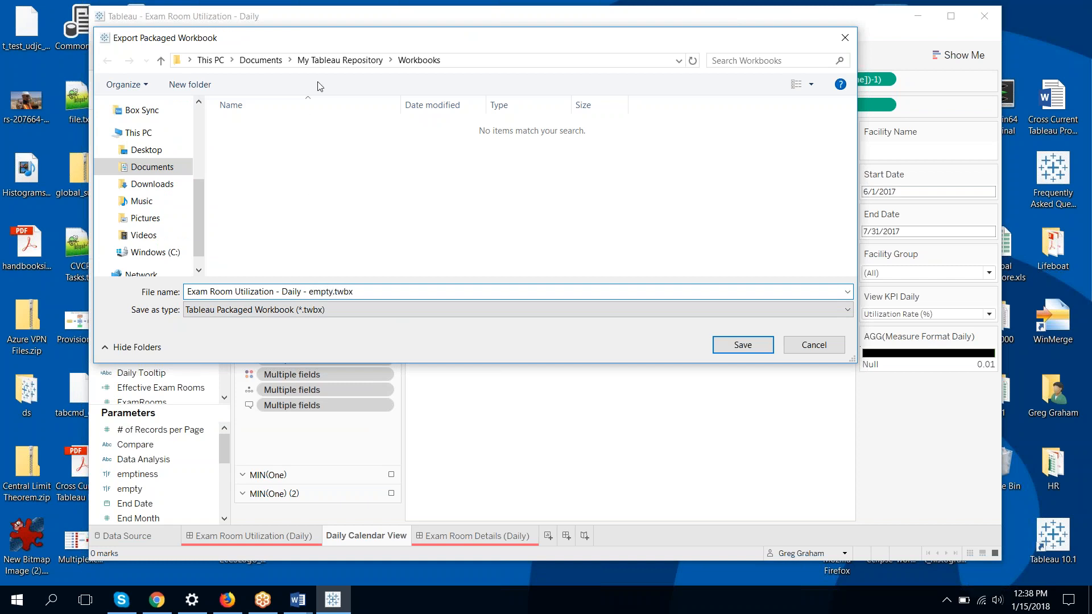
click(169, 149)
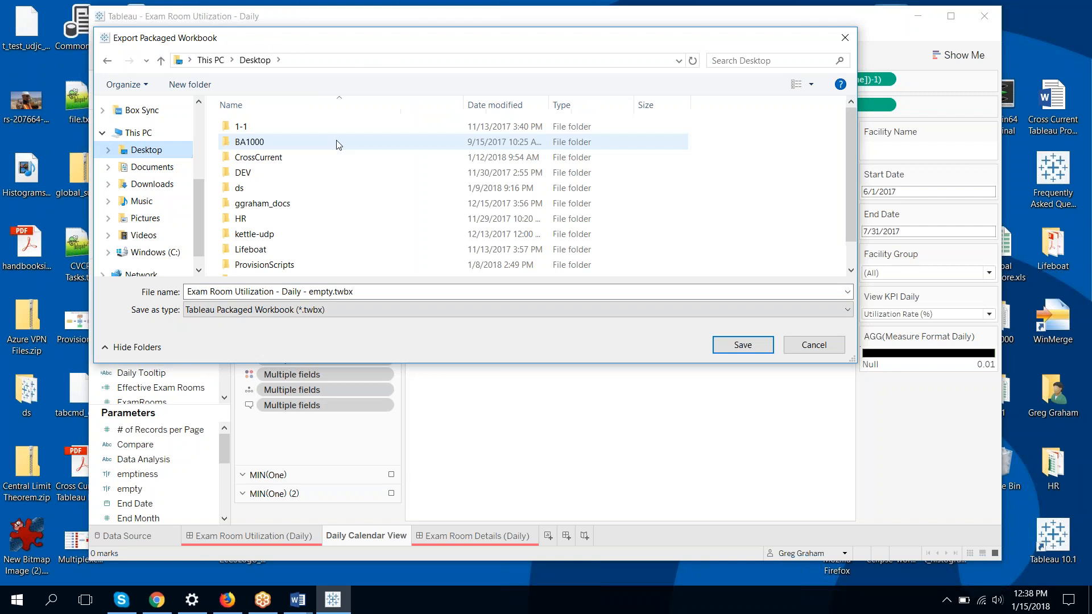
double_click(302, 156)
click(398, 236)
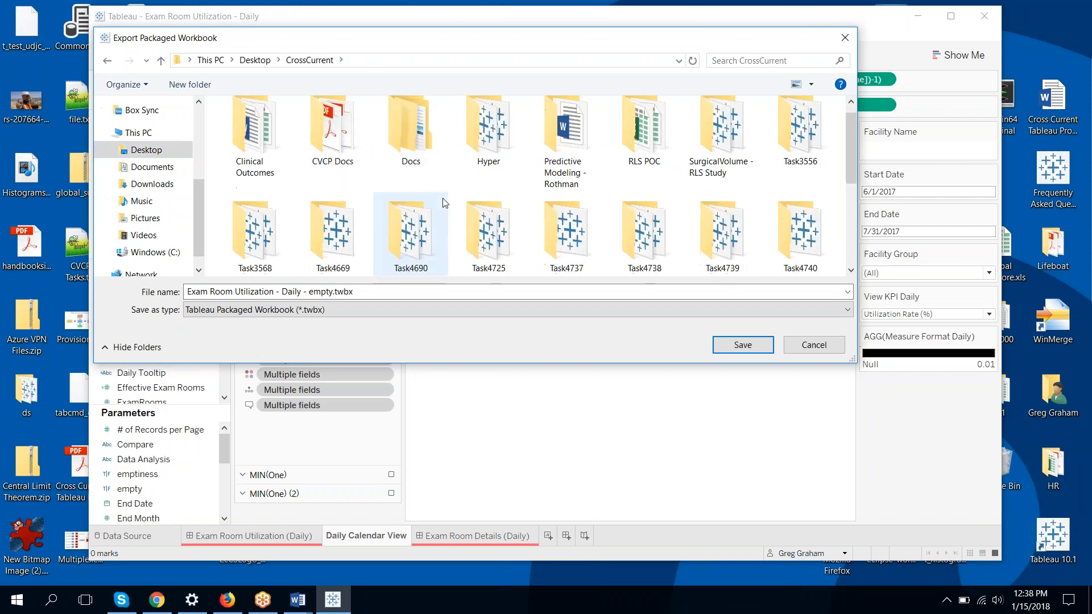
double_click(398, 235)
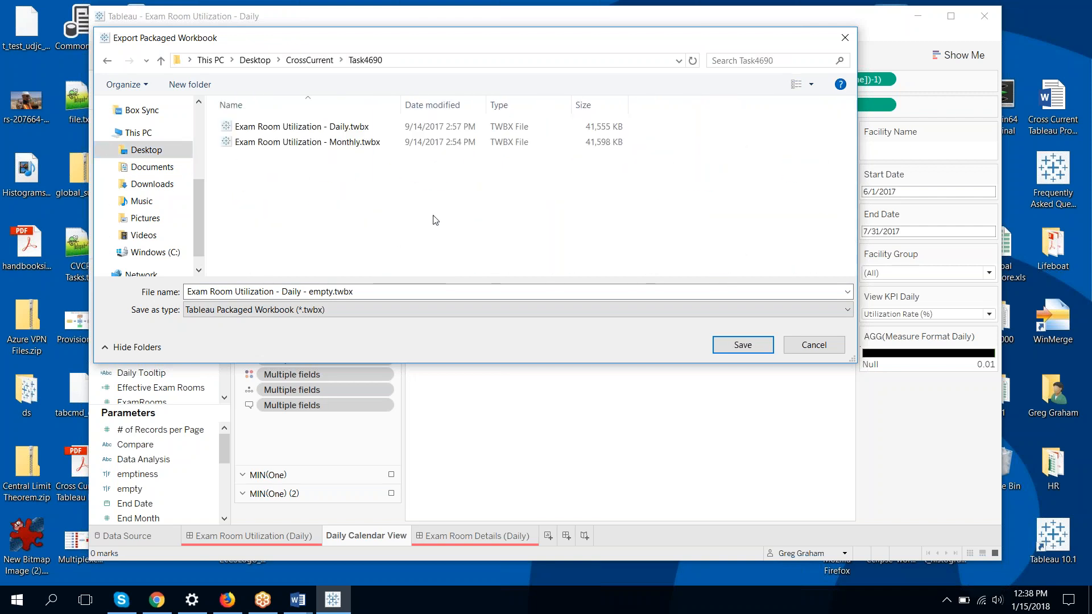
click(743, 345)
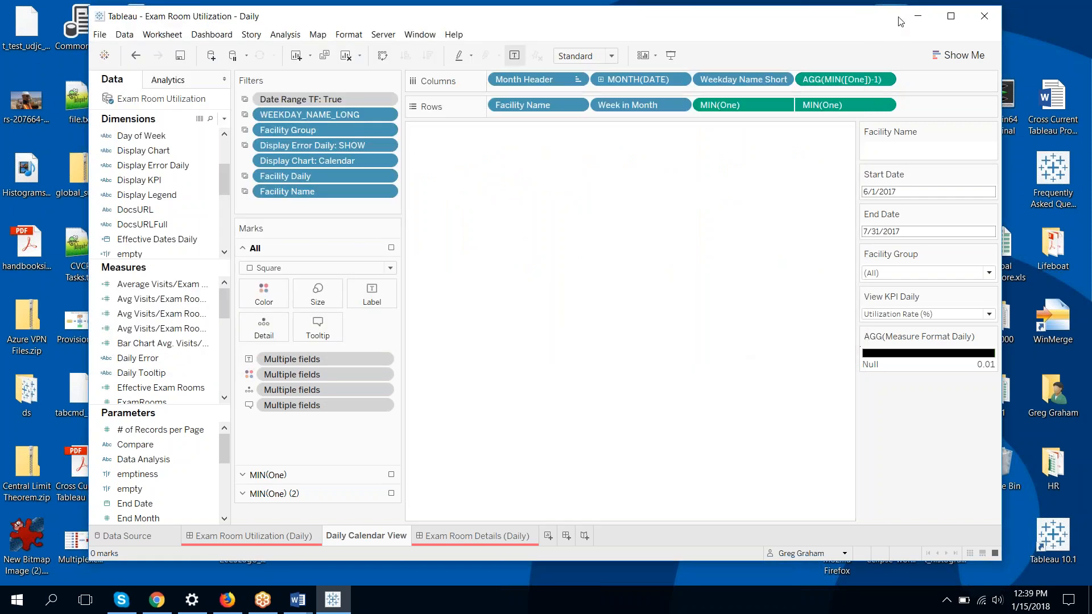
Browse to Desktop\CrossCurrent\Task4690 to check the 108 KB empty .twbx, then minimize the window
double_click(26, 392)
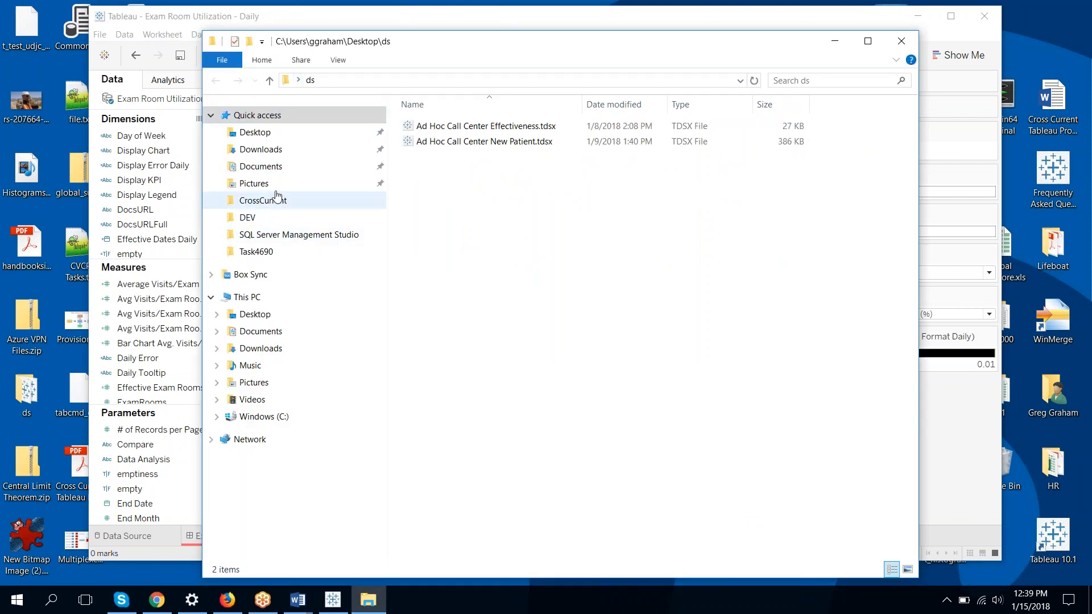
click(275, 133)
click(295, 196)
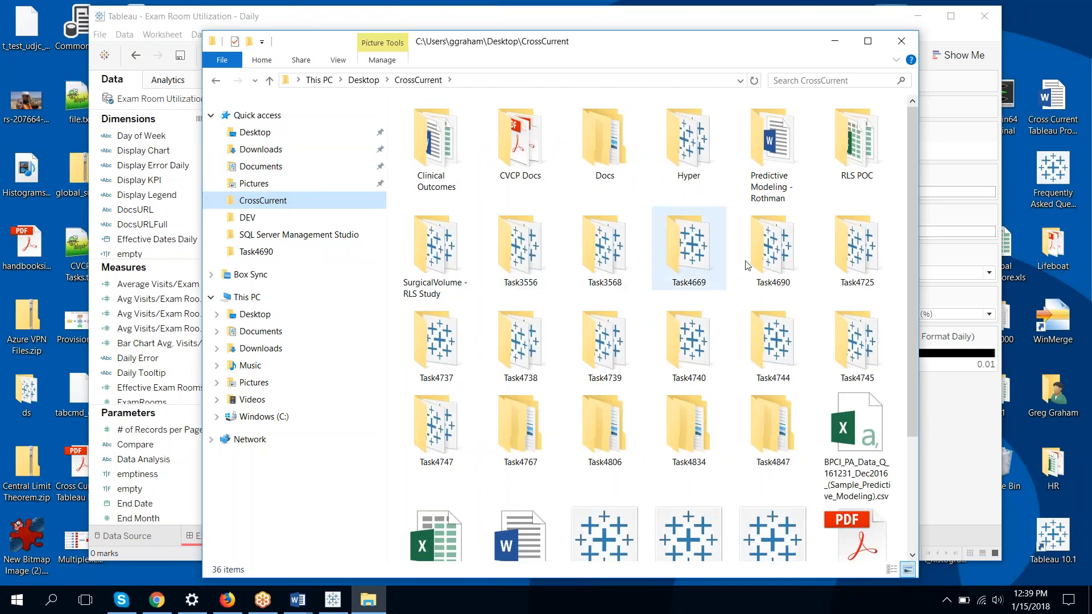
click(778, 249)
double_click(778, 248)
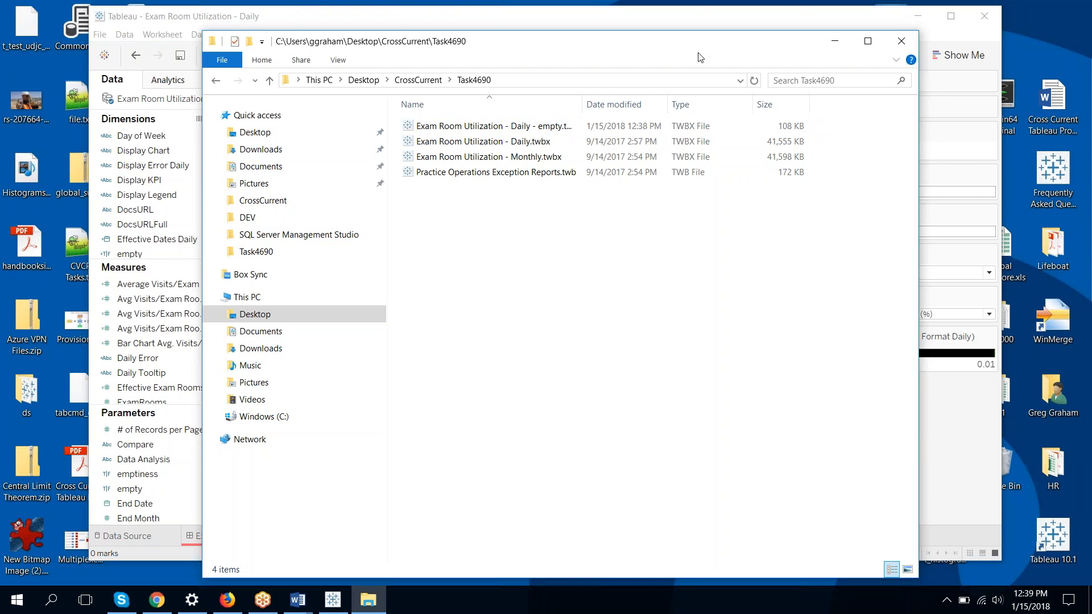
click(834, 42)
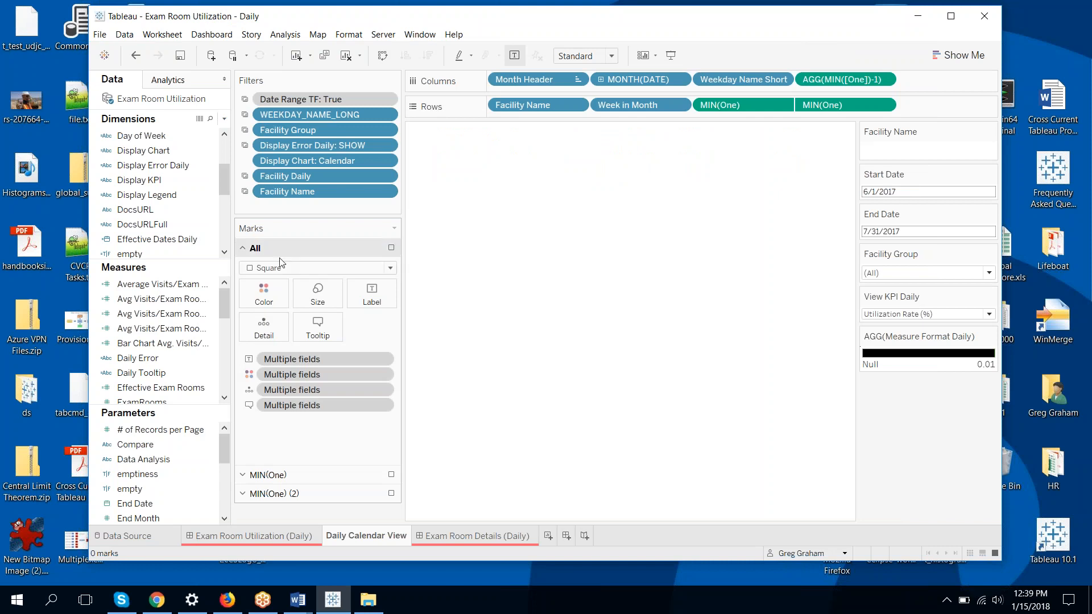
Delete the 'empty' dimension from the data pane
drag(170, 261, 170, 279)
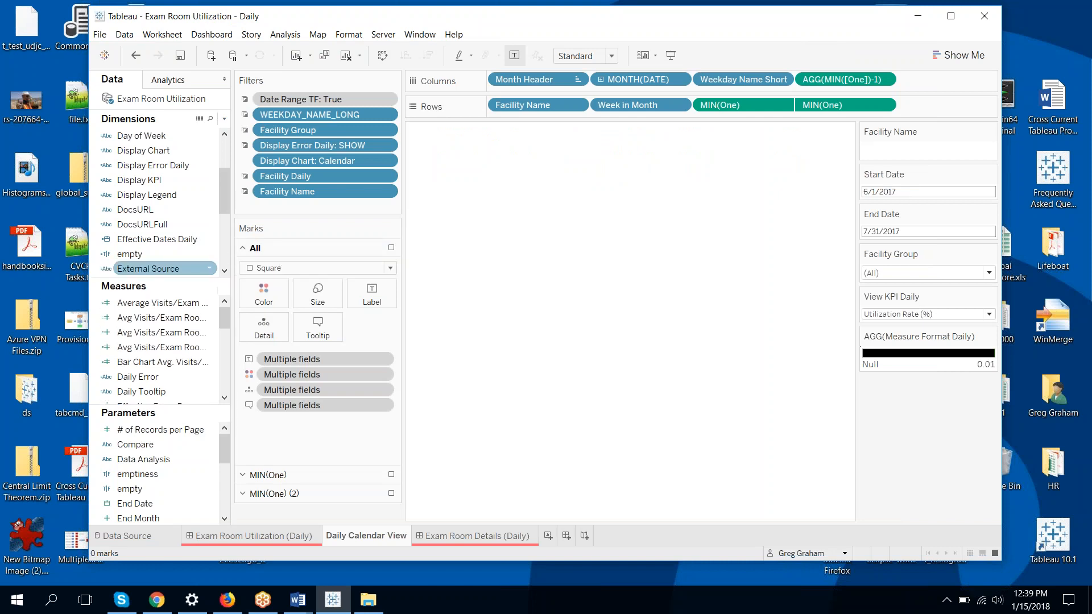
right_click(145, 255)
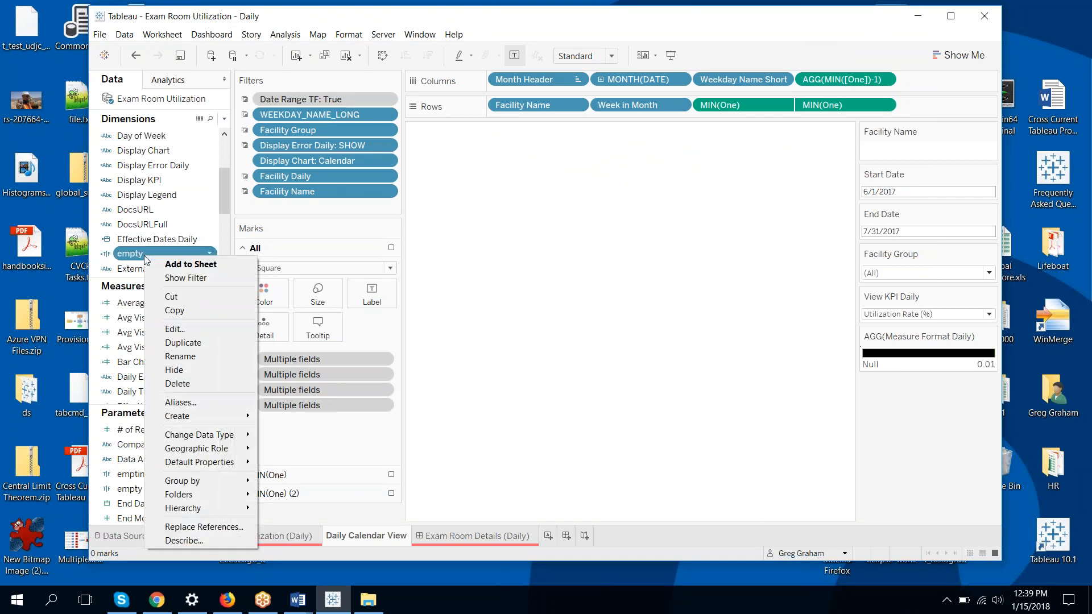
click(193, 384)
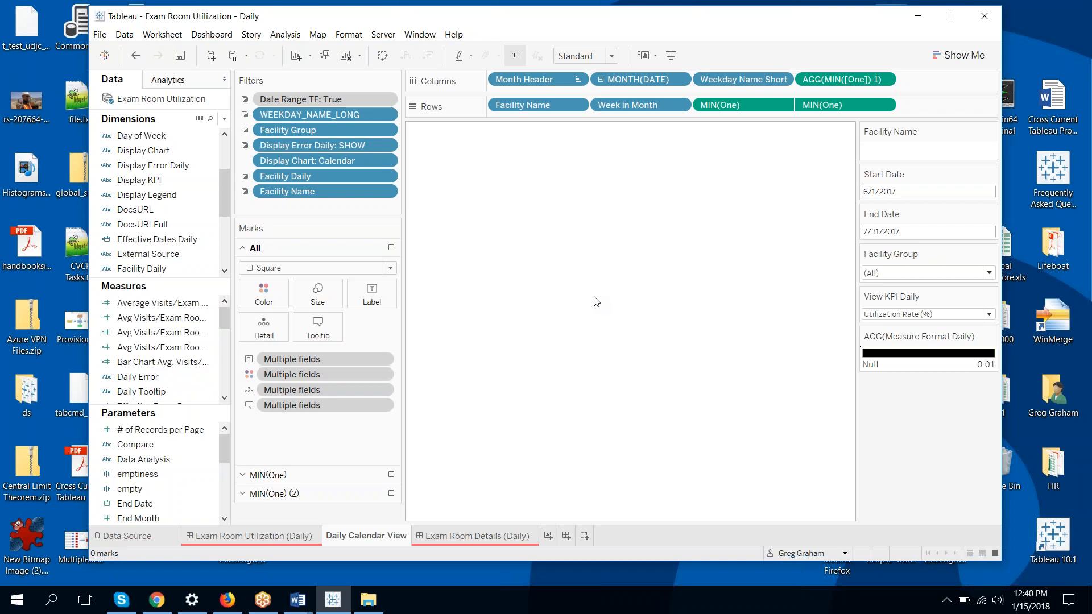
Re-export the packaged workbook over 'Exam Room Utilization - Daily - empty.twbx', confirming the replacement
click(99, 35)
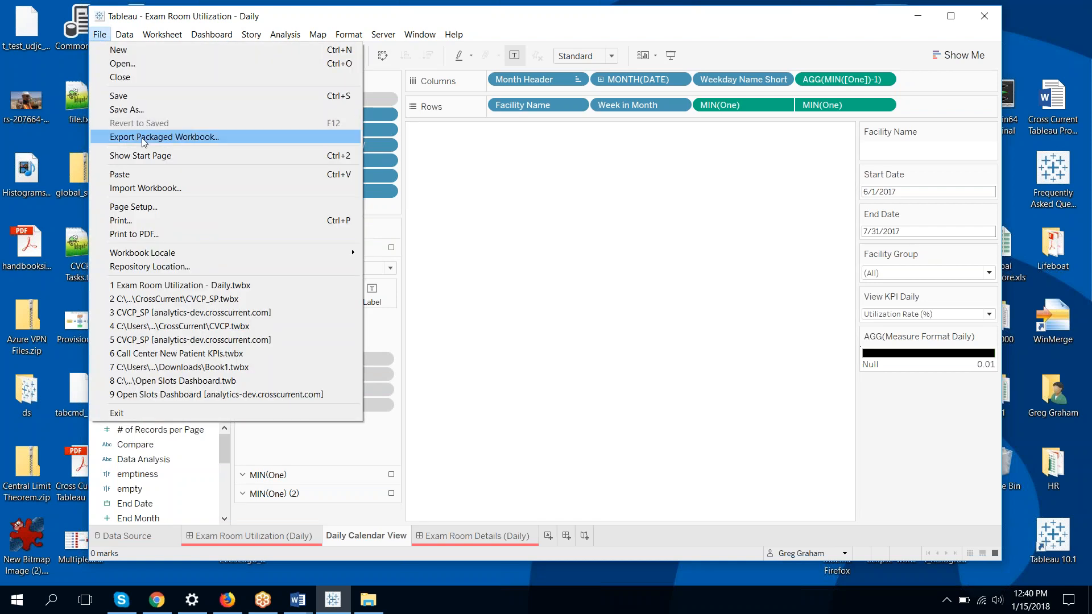
click(142, 138)
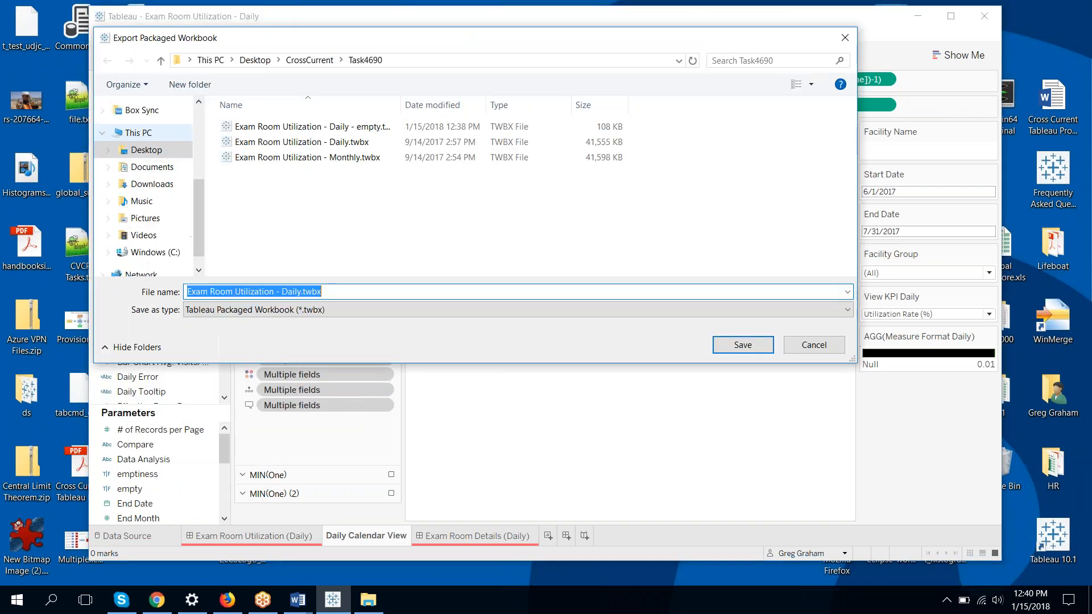
click(351, 131)
click(740, 347)
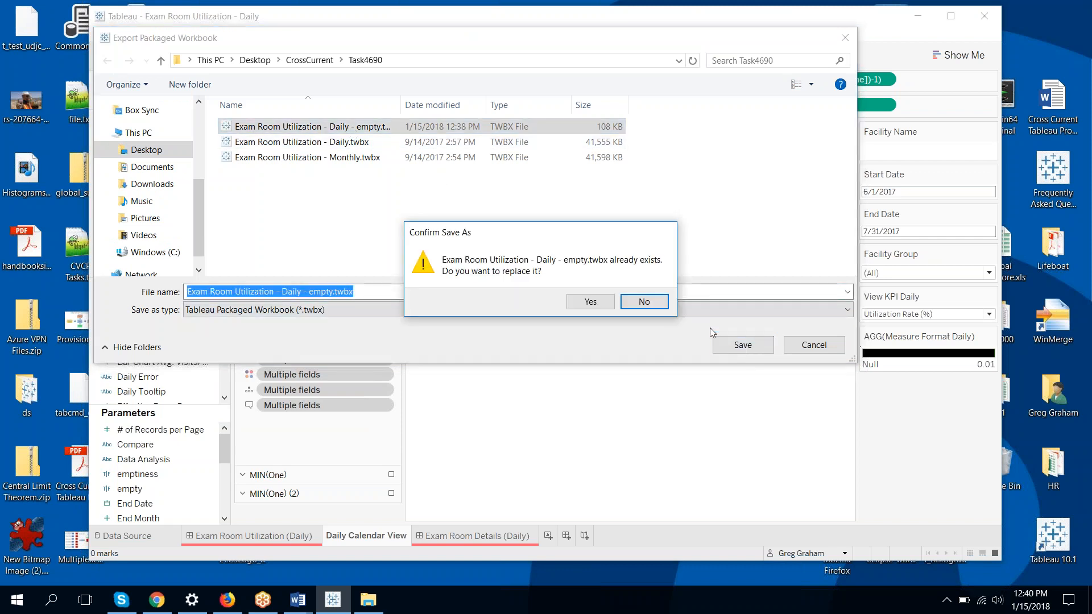
click(590, 302)
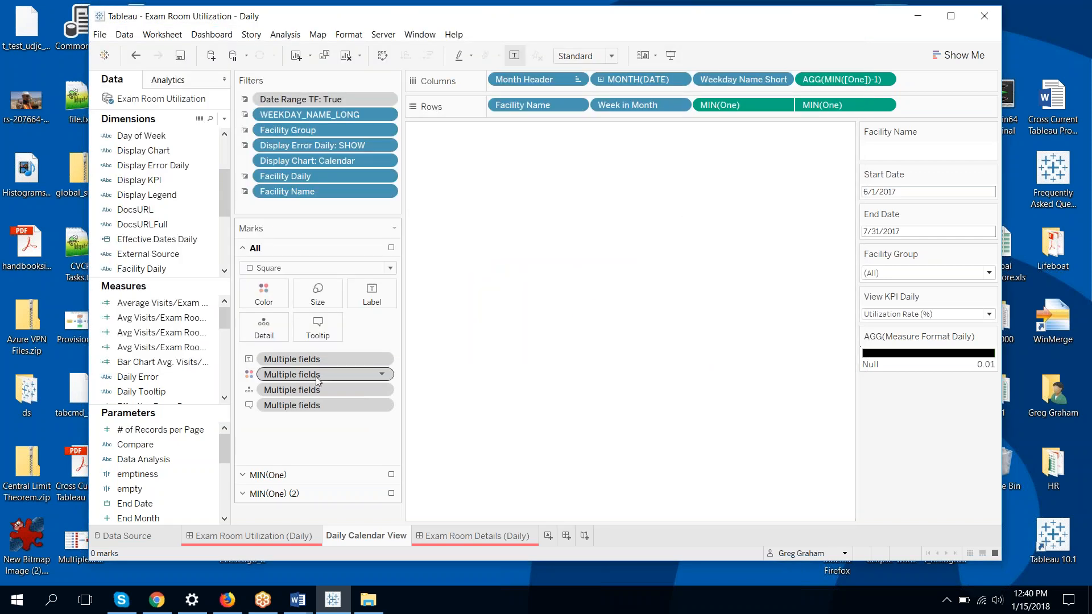
click(368, 599)
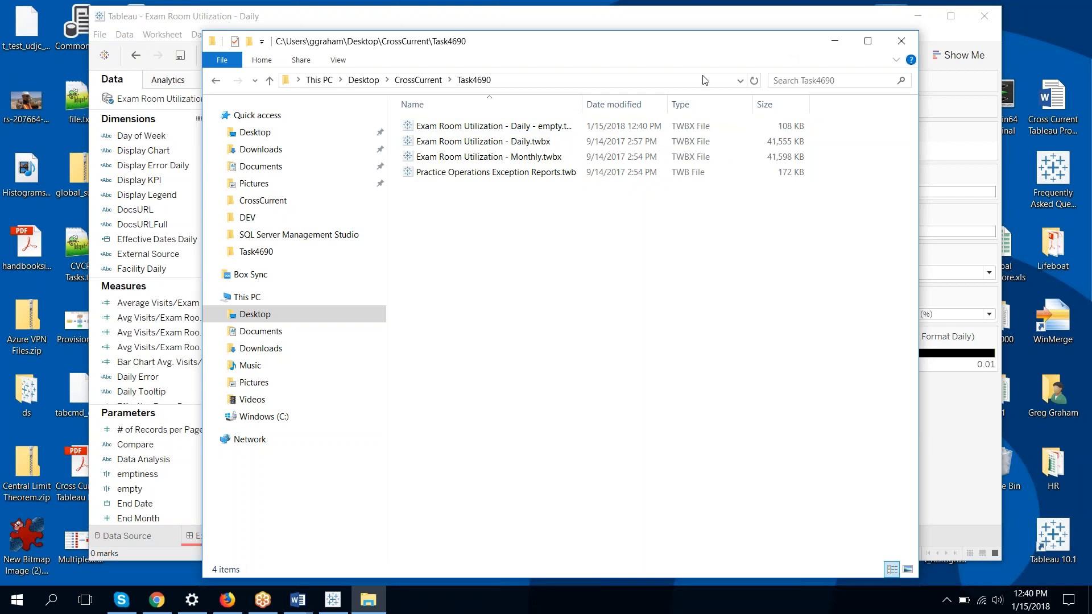
Widen the Name column so 'Exam Room Utilization - Daily - empty.twbx' is fully readable
drag(586, 101, 619, 102)
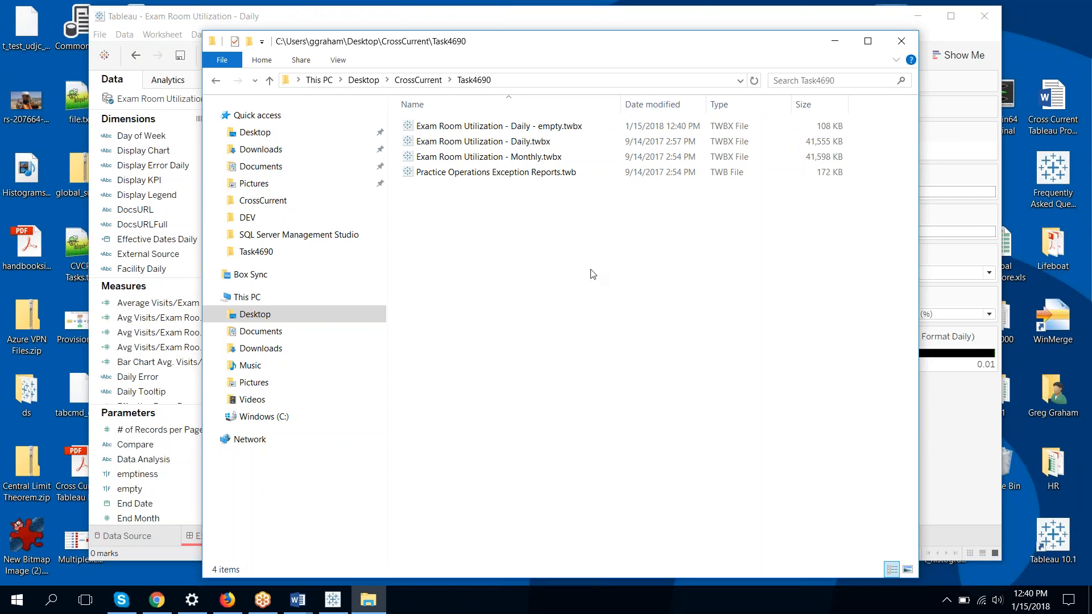
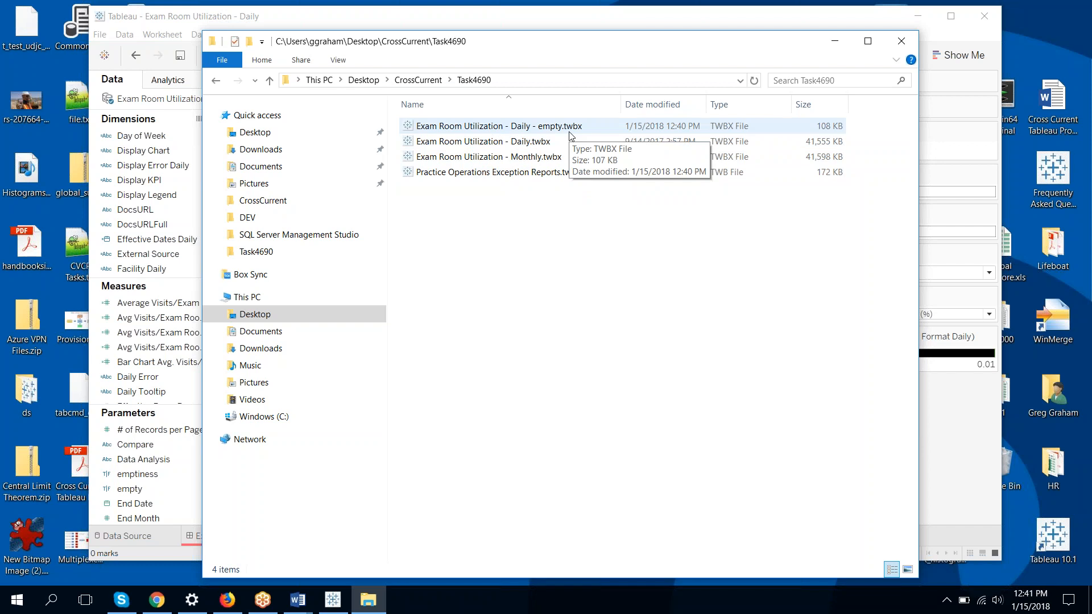
Extract 'Exam Room Utilization - Daily - empty.twbx' into its own folder with 7-Zip
right_click(507, 132)
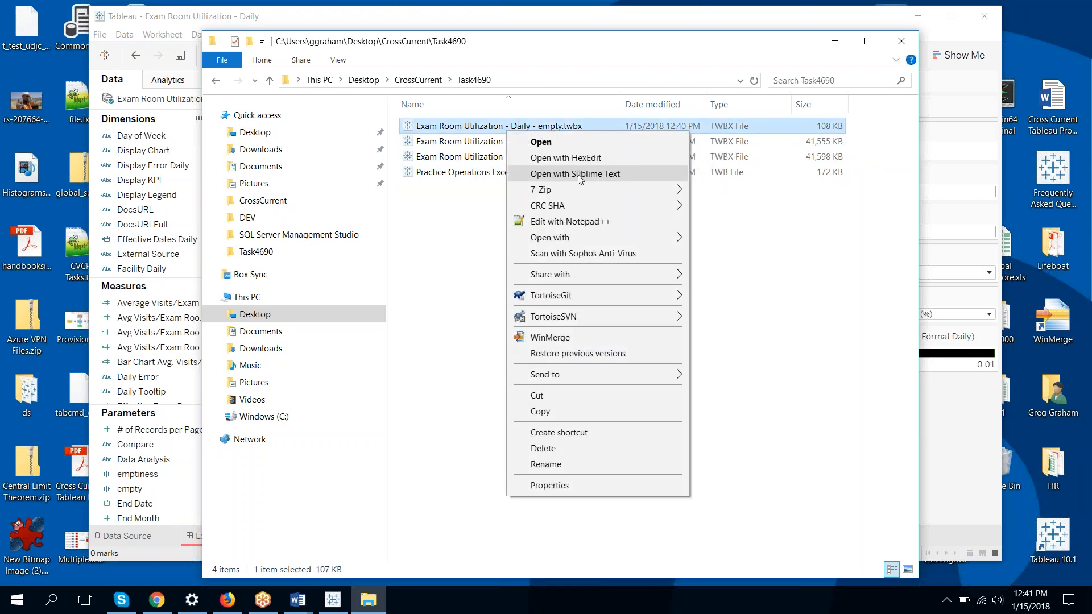
mouse_move(574, 187)
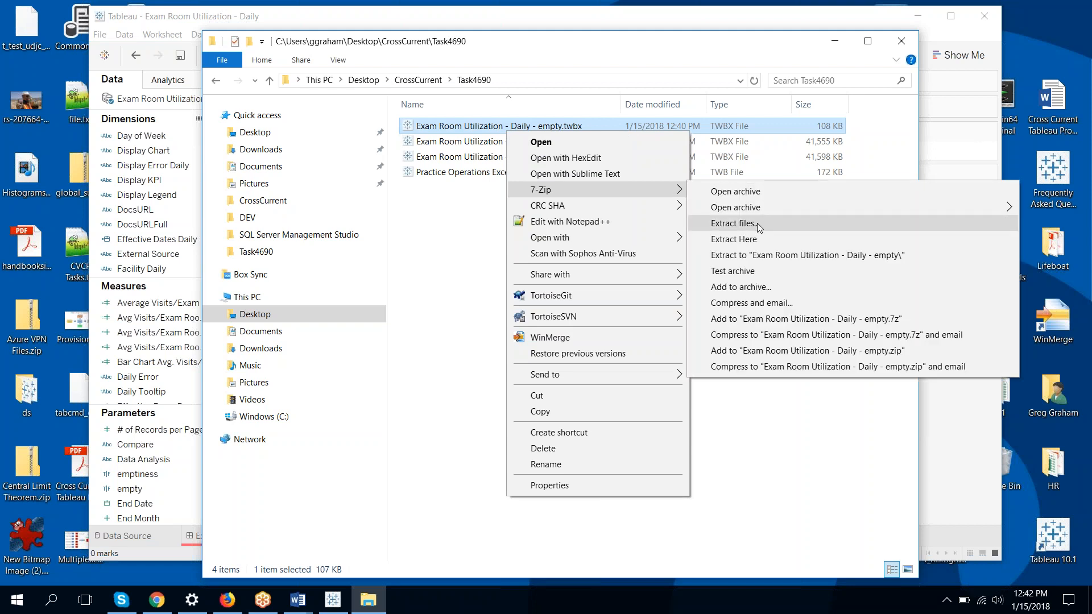
click(780, 258)
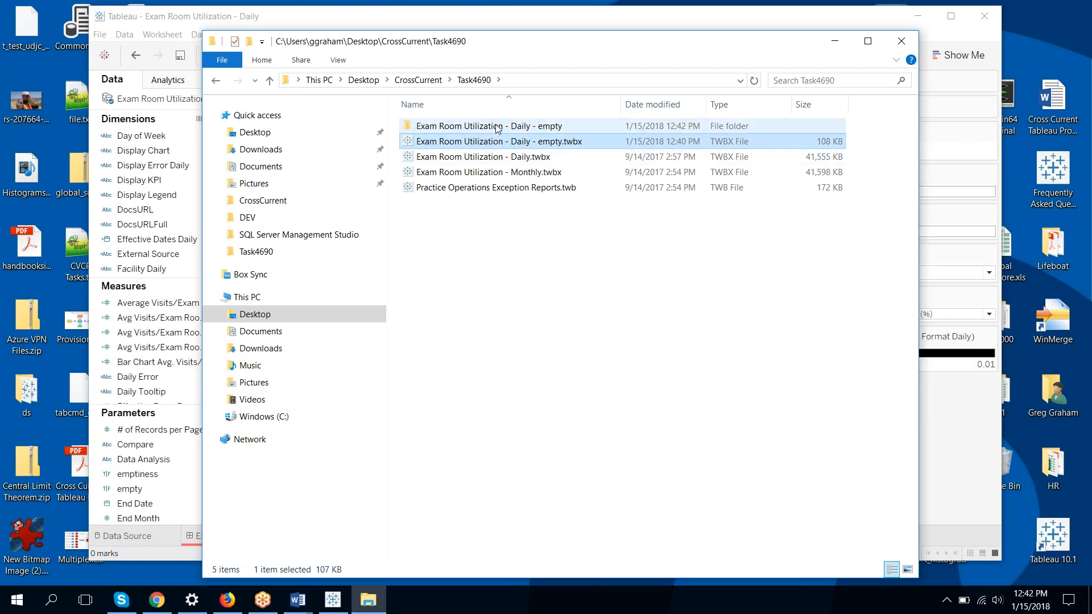
Inspect the extracted folder and its Data subfolder, then return to Task4690
double_click(497, 126)
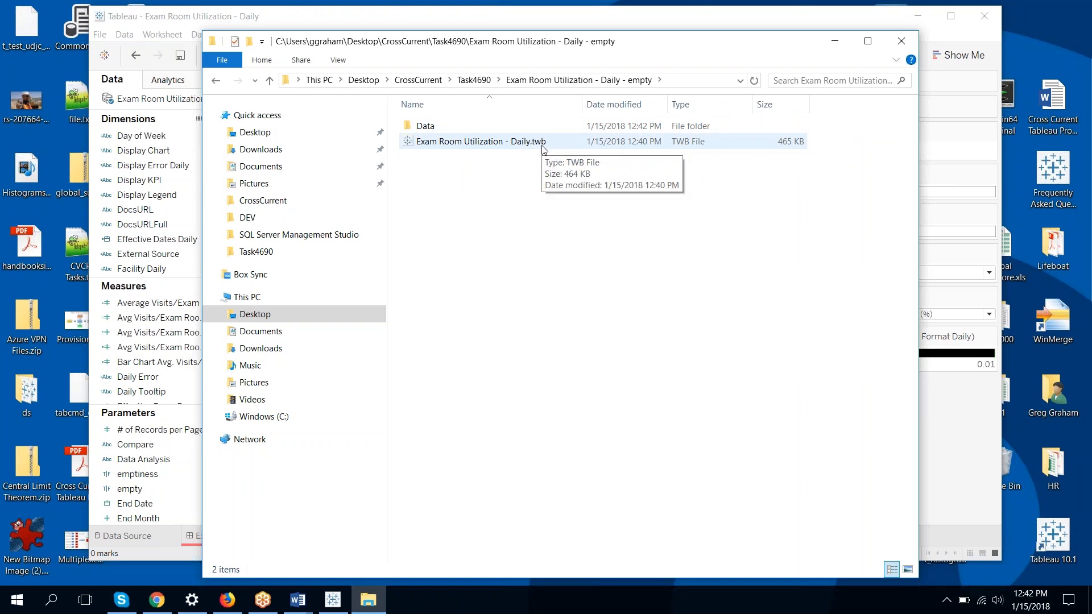
double_click(441, 132)
click(591, 84)
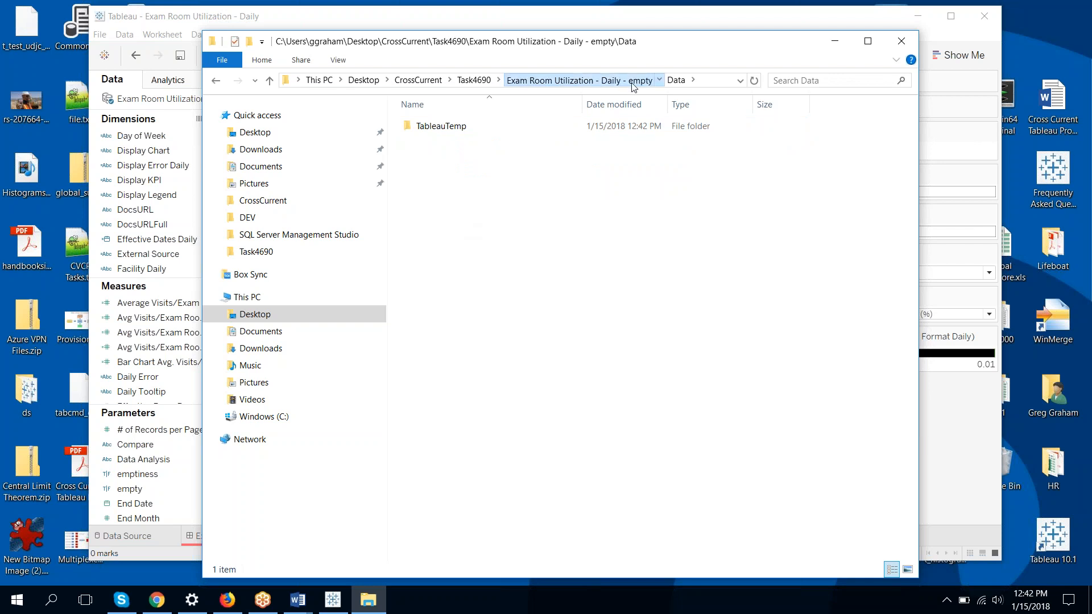
click(474, 80)
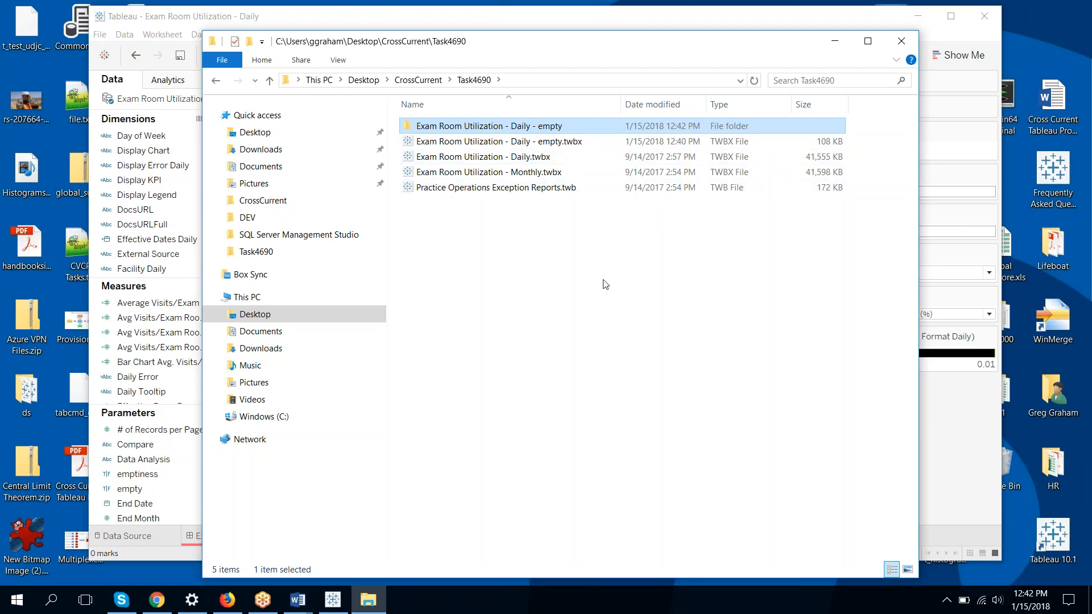
Minimize File Explorer so the Exam Room Utilization - Daily workbook is visible in Tableau
click(830, 50)
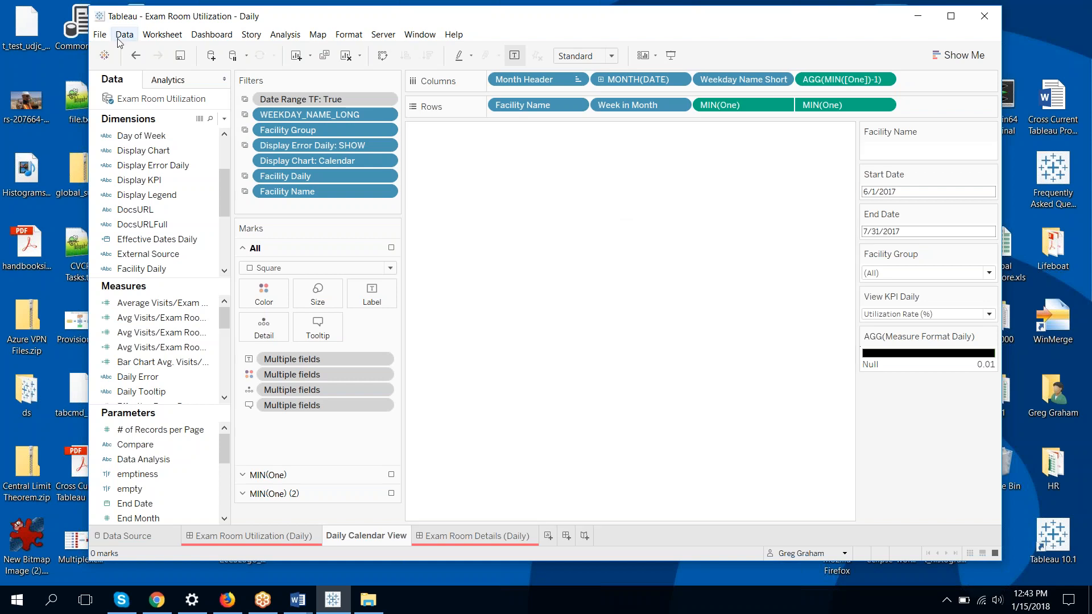
Save the Exam Room Utilization data source as Exam Room Utilization.tdsx, a Tableau Packaged Data Source
right_click(136, 101)
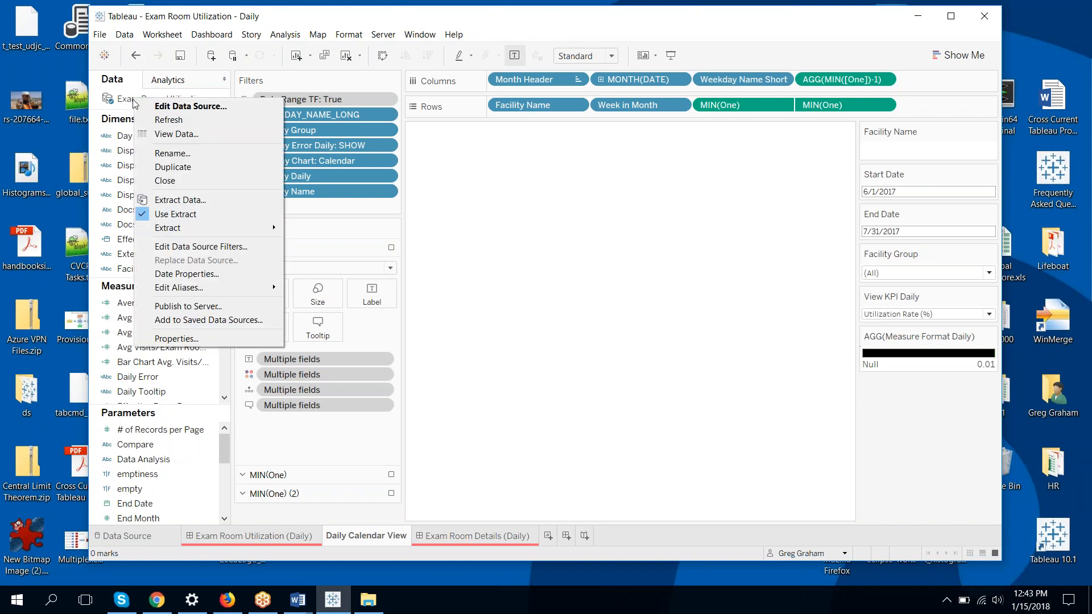
mouse_move(187, 228)
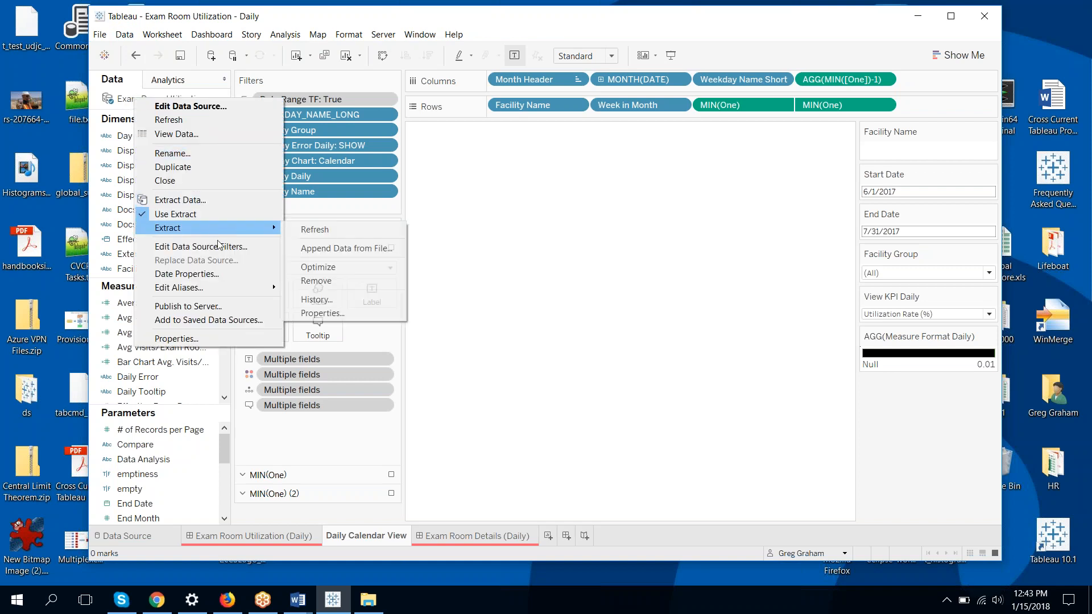
click(244, 320)
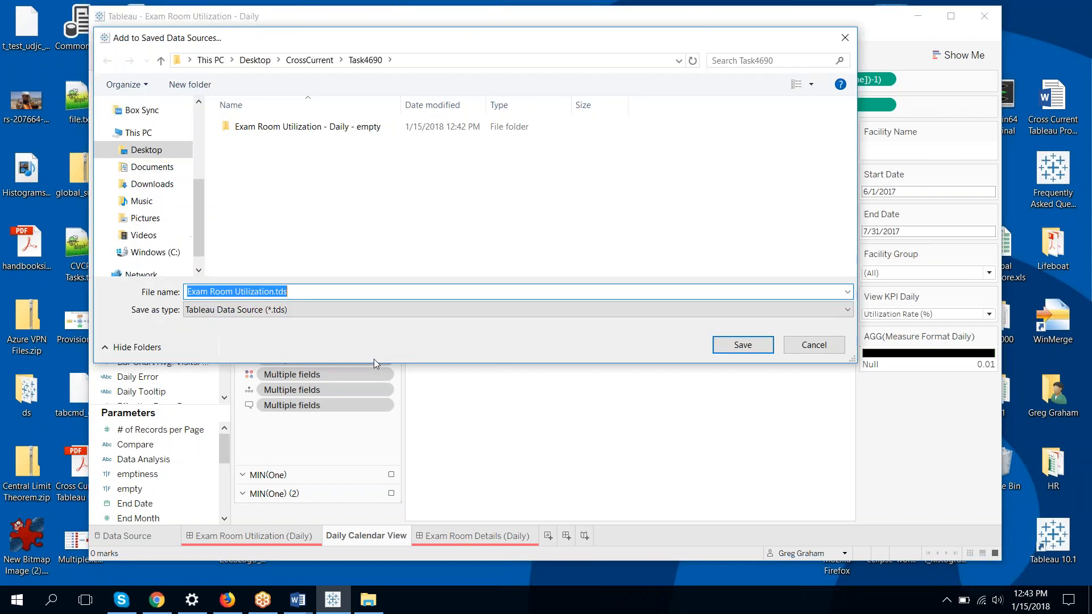
click(414, 312)
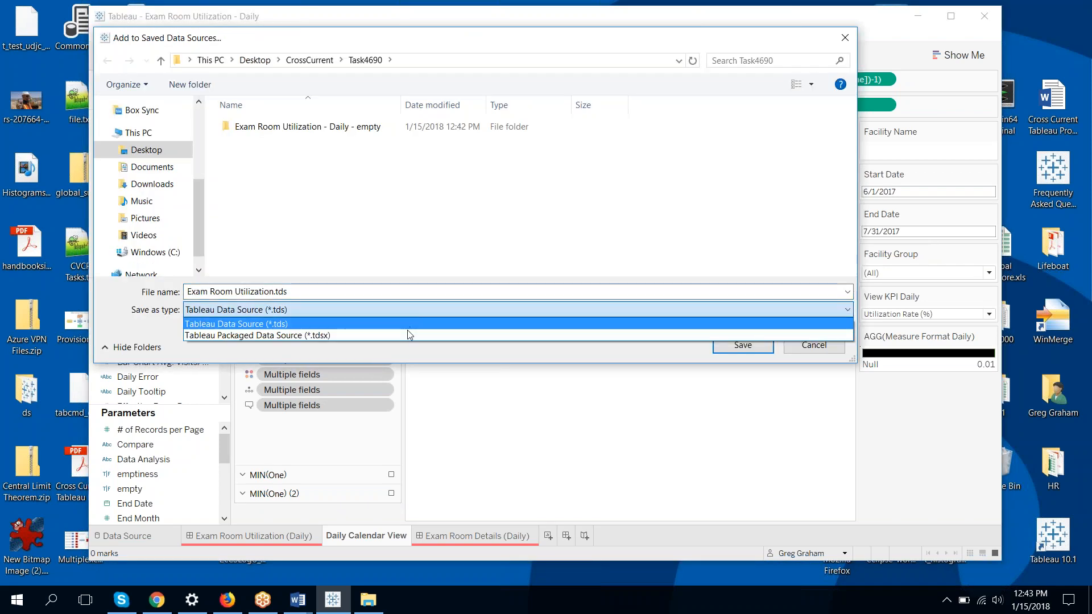
click(407, 335)
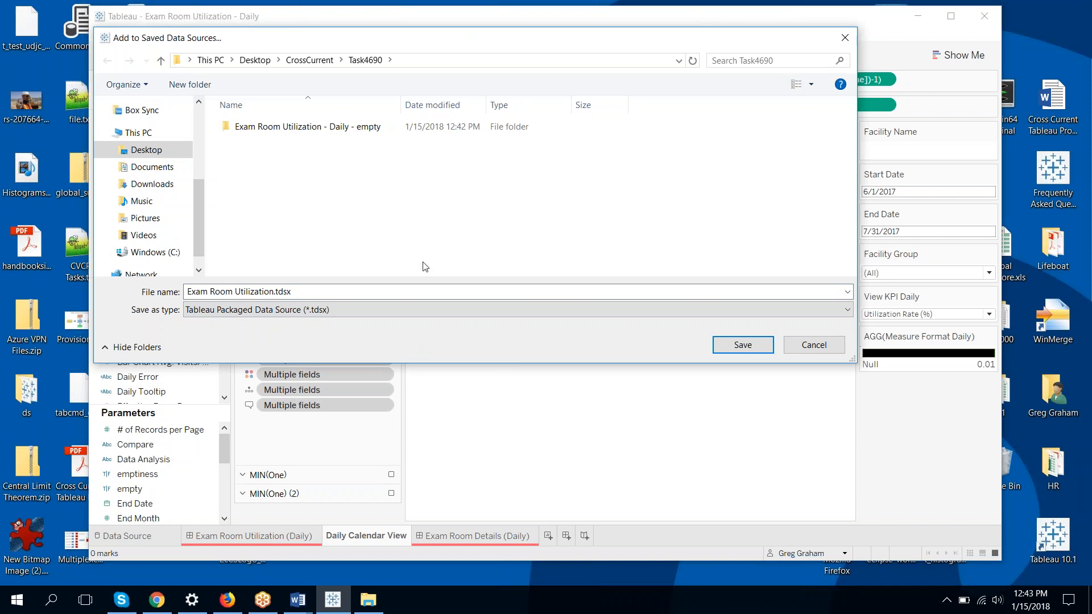
click(745, 345)
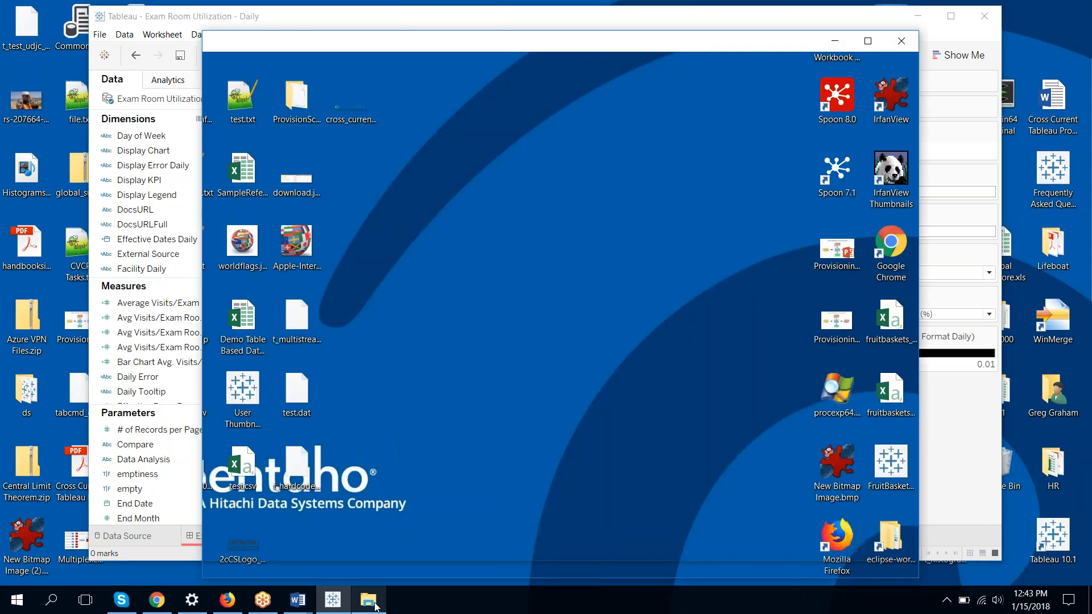
click(370, 535)
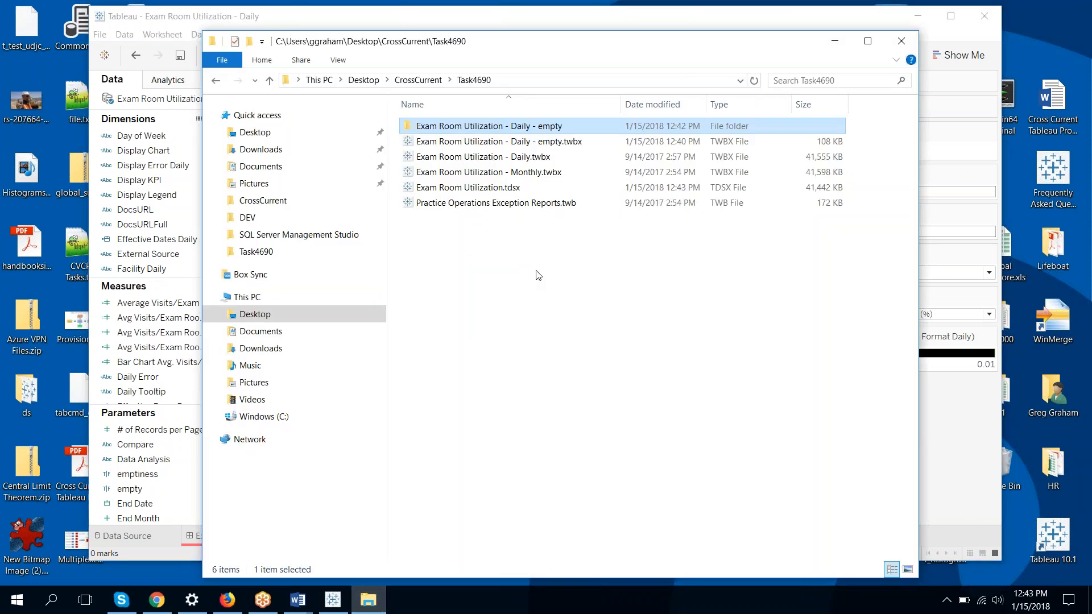
click(521, 188)
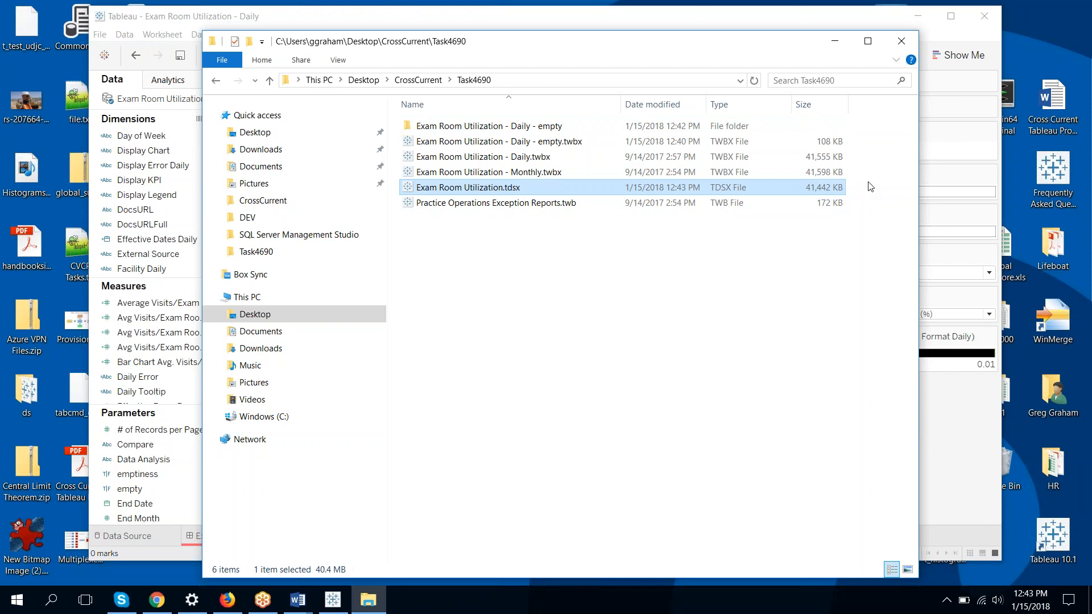
click(834, 44)
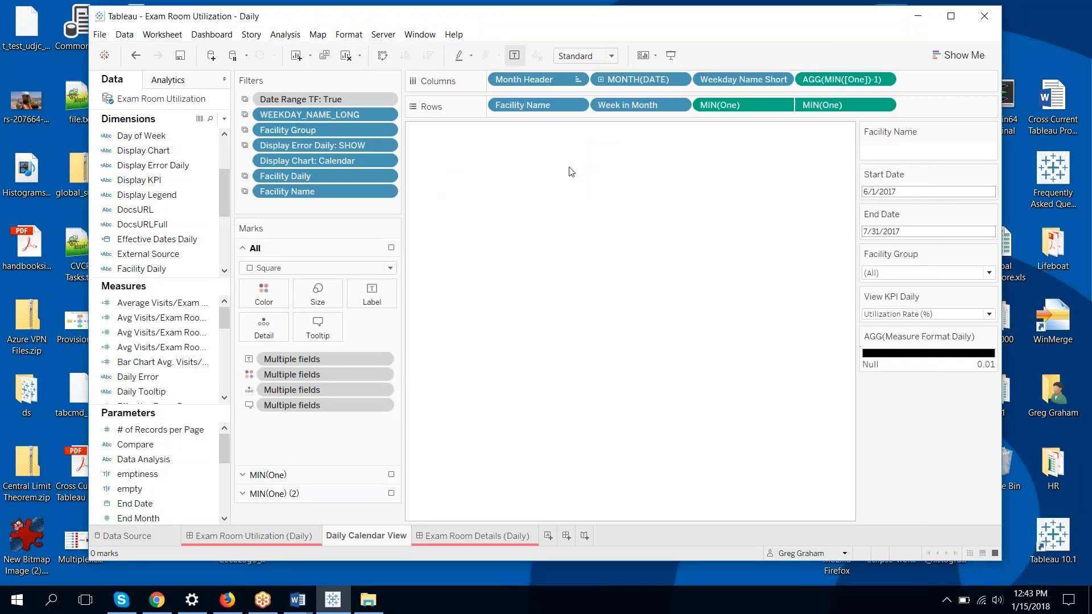
Publish Exam Room Utilization to the Default project, entering the database password and overwriting the existing copy
click(383, 34)
mouse_move(427, 105)
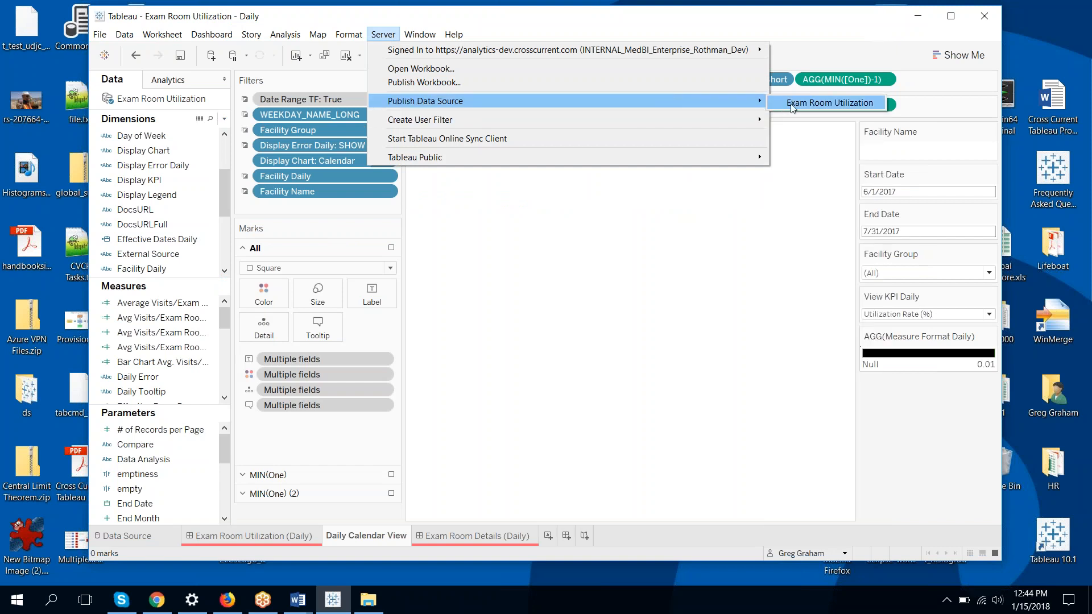
click(791, 103)
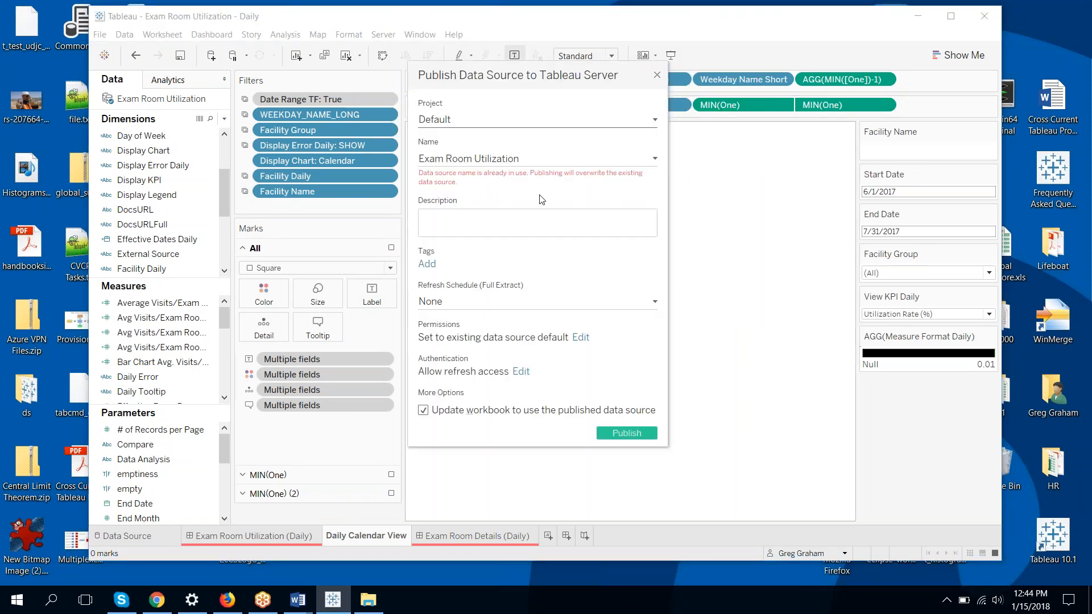
click(624, 433)
text(••••••••••••••••)
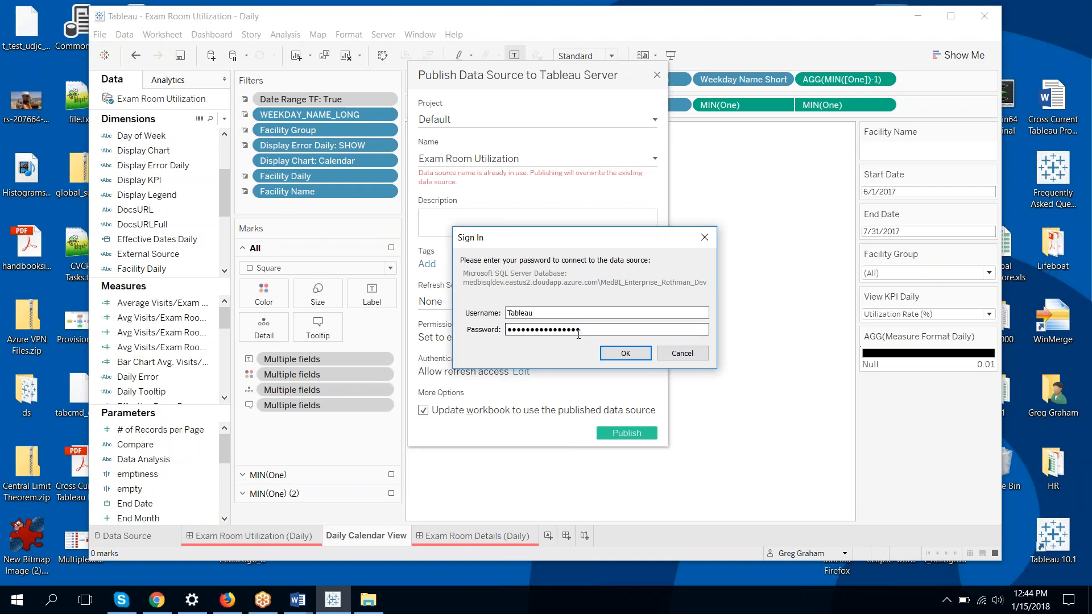
key(Return)
click(584, 276)
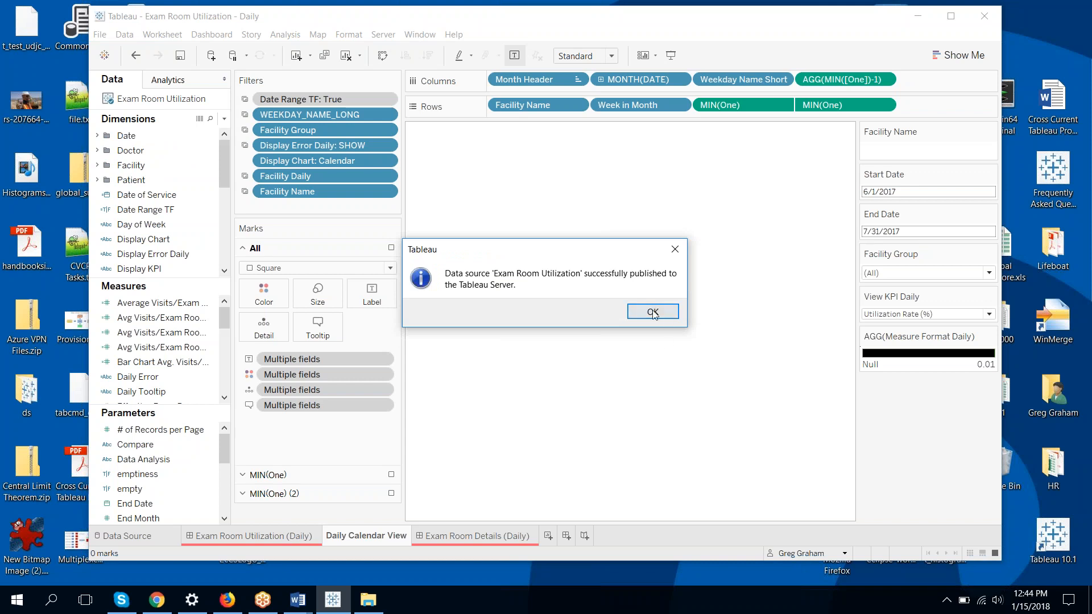
click(653, 312)
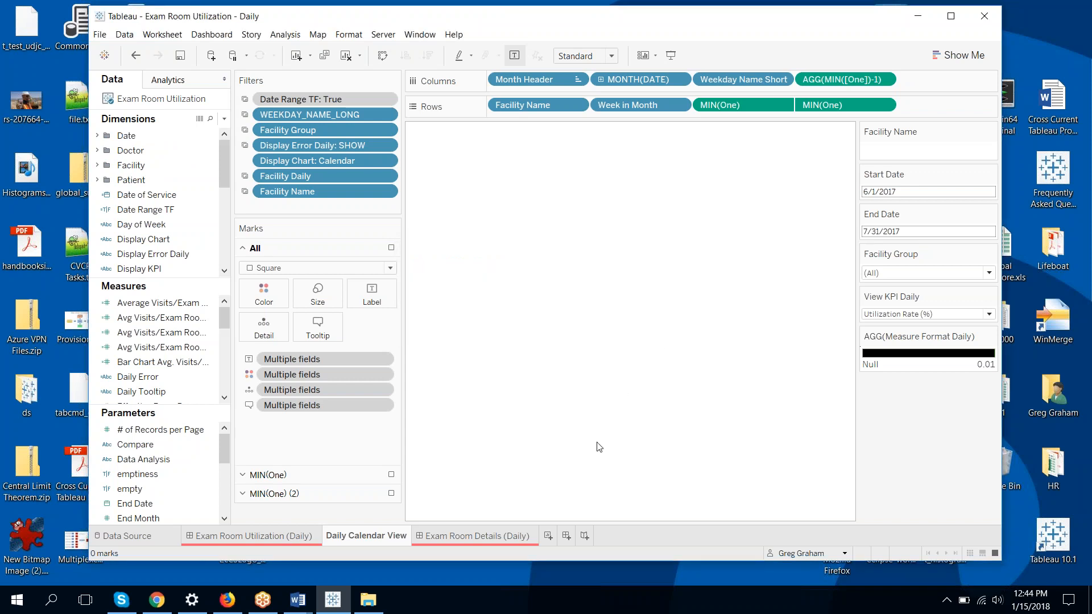
Open analytics-dev.crosscurrent.com in the browser and sign in with the user's name and password
click(228, 600)
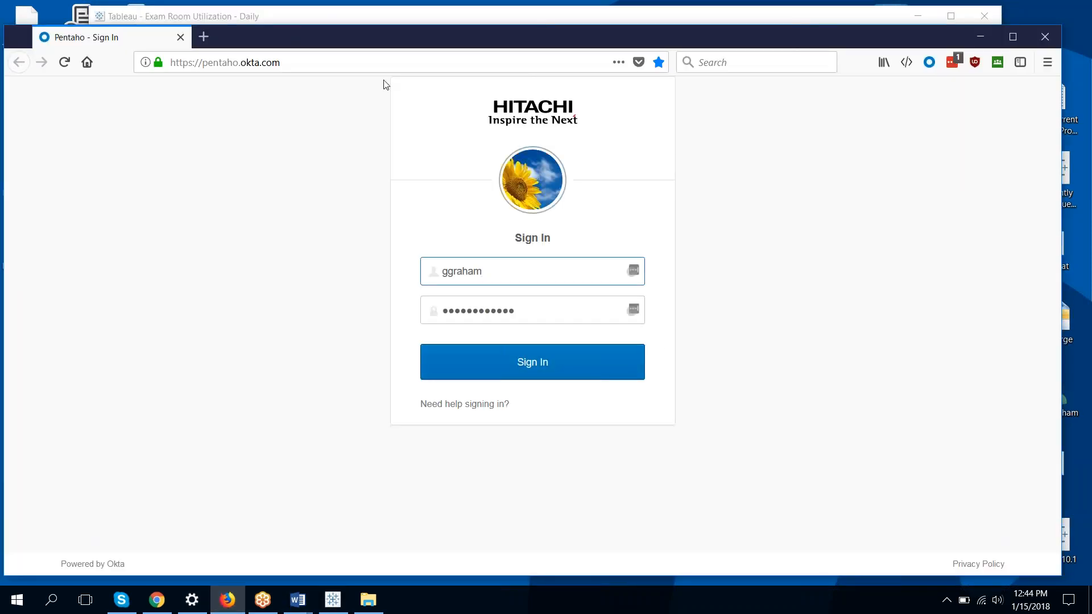
click(372, 61)
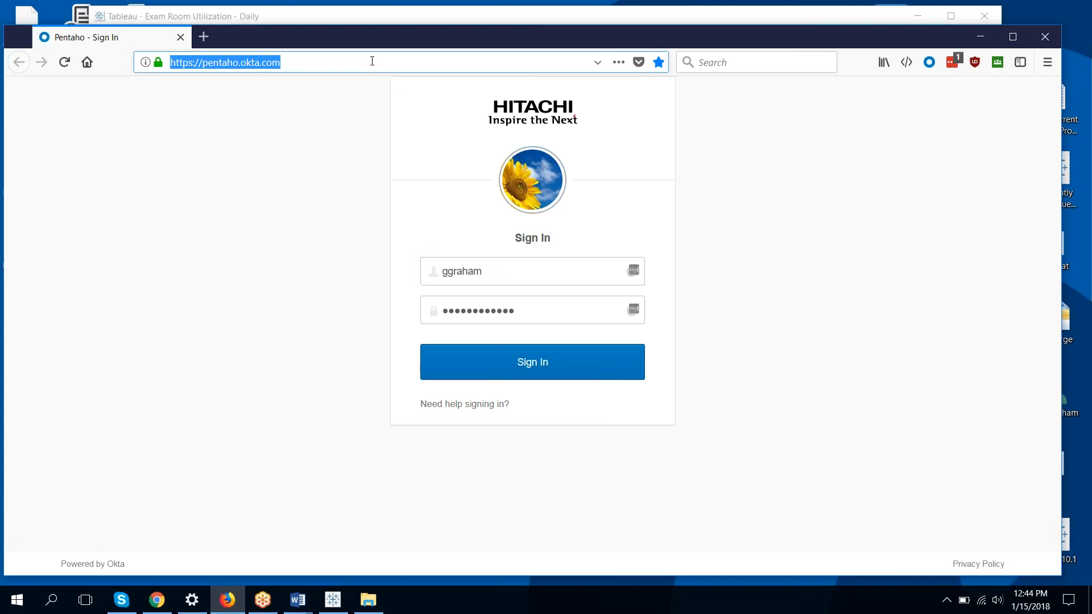
text(analytics-dev.crosscurr)
key(Return)
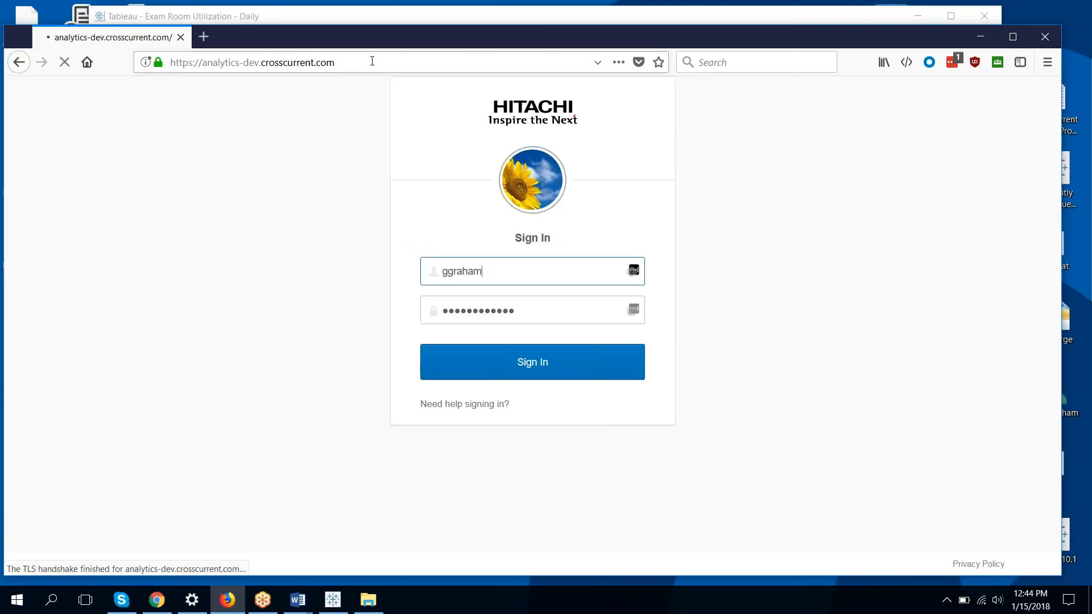
key(Tab)
text(••••••••••)
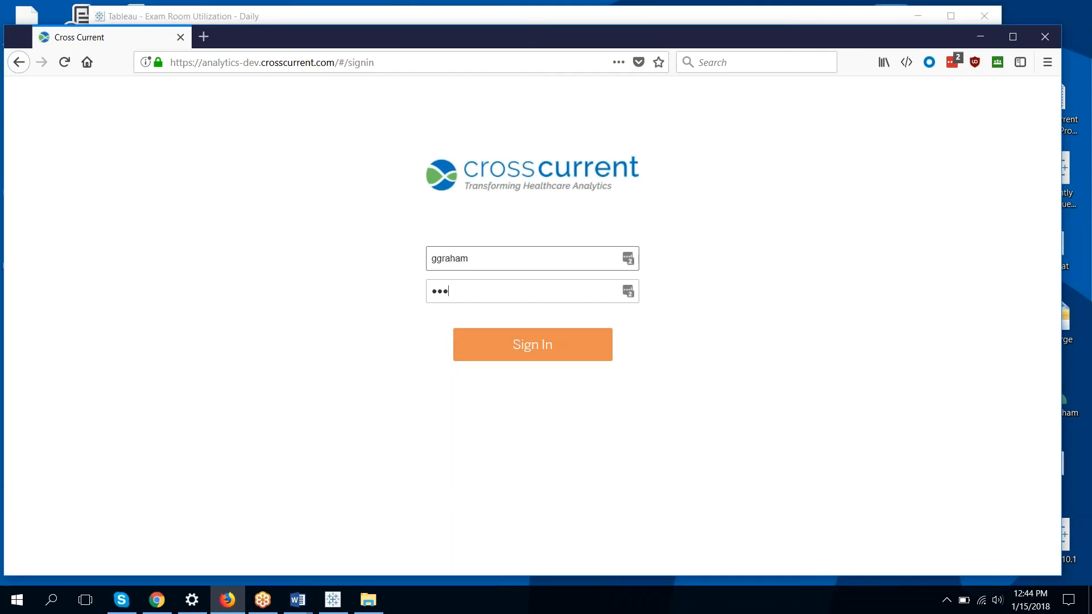
text(••••••)
key(Return)
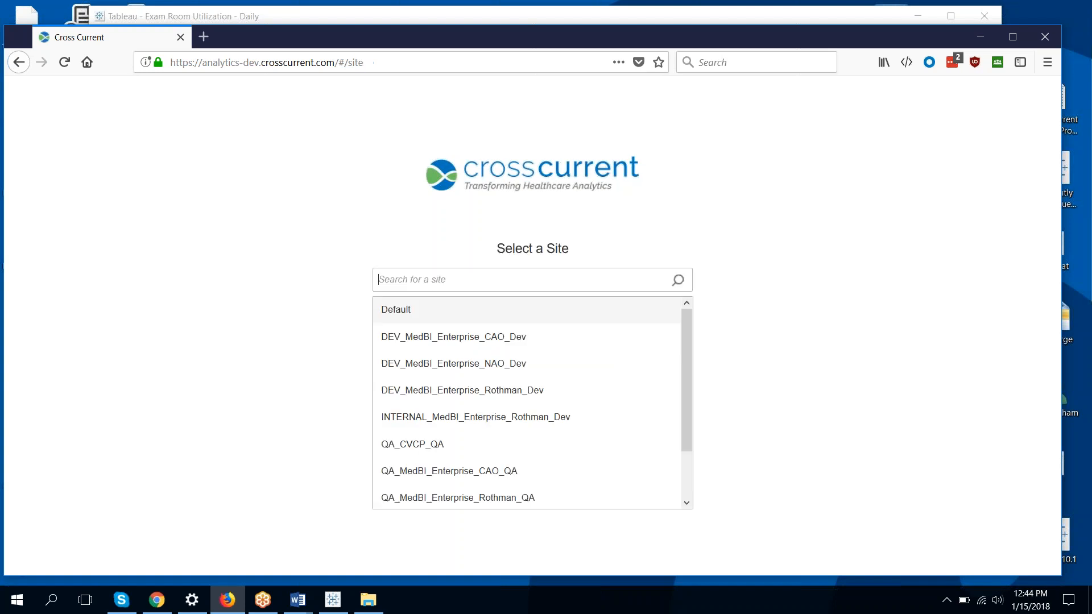
Download Exam Room Utilization as a .tdsx from the INTERNAL_MedBI_Enterprise_Rothman_Dev site's Default project
click(455, 416)
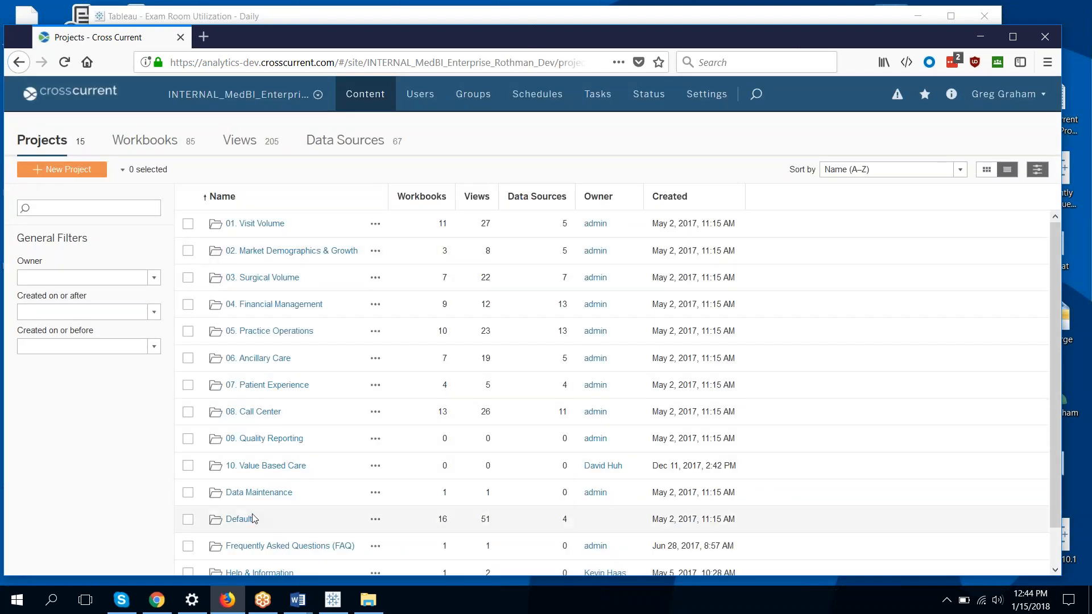
click(238, 519)
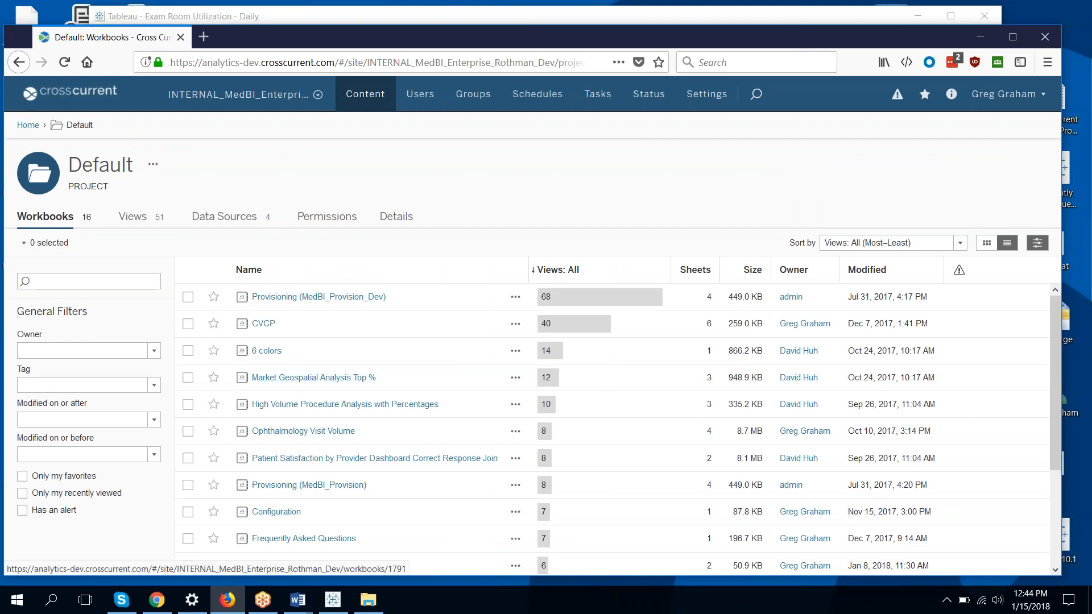
click(253, 220)
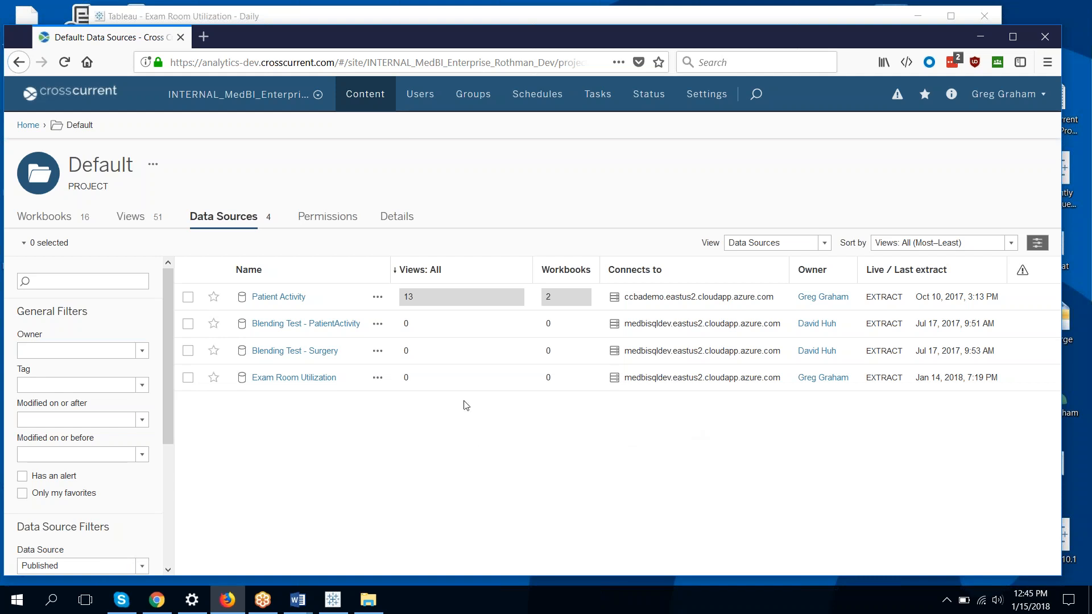
click(379, 379)
click(391, 422)
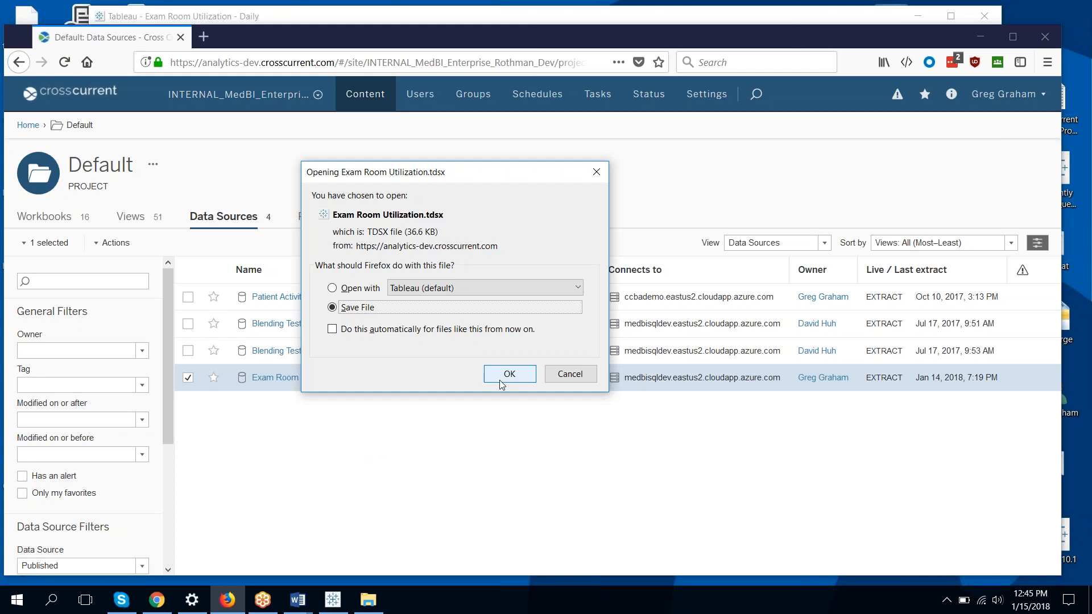
click(507, 374)
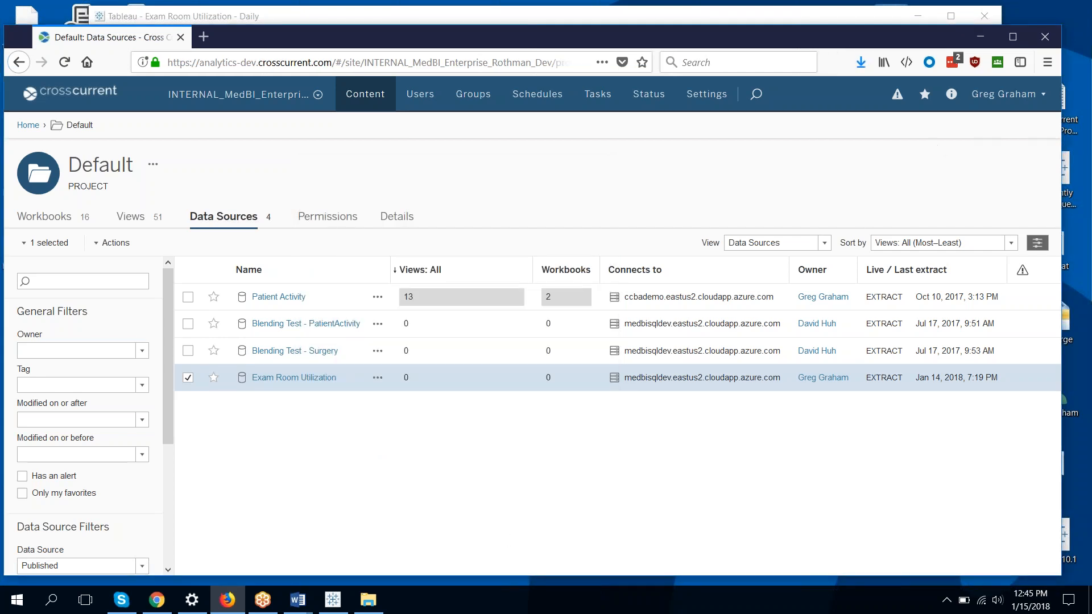
click(980, 37)
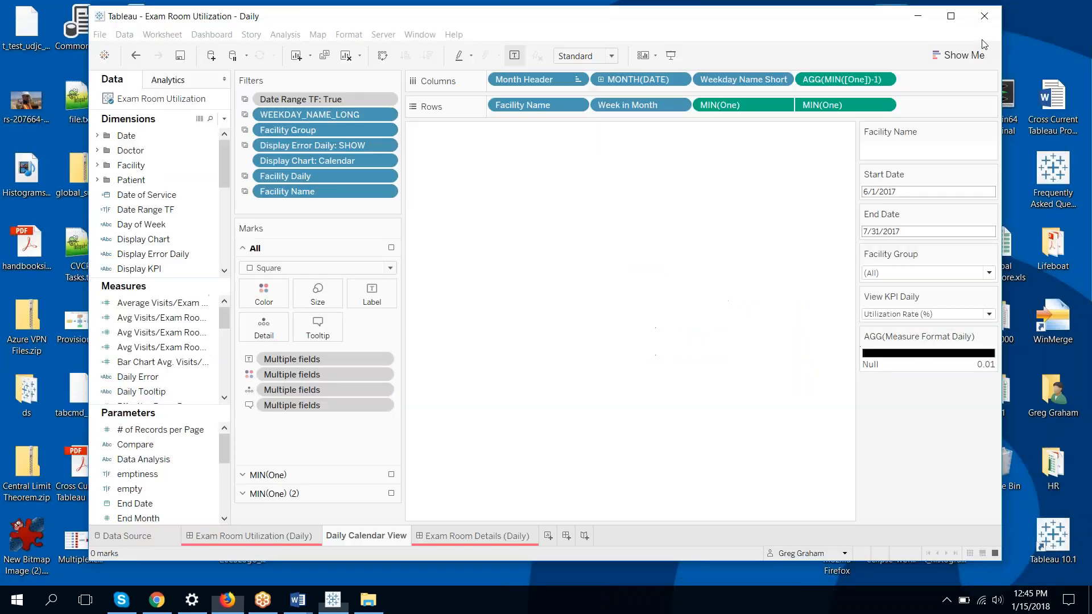
click(361, 607)
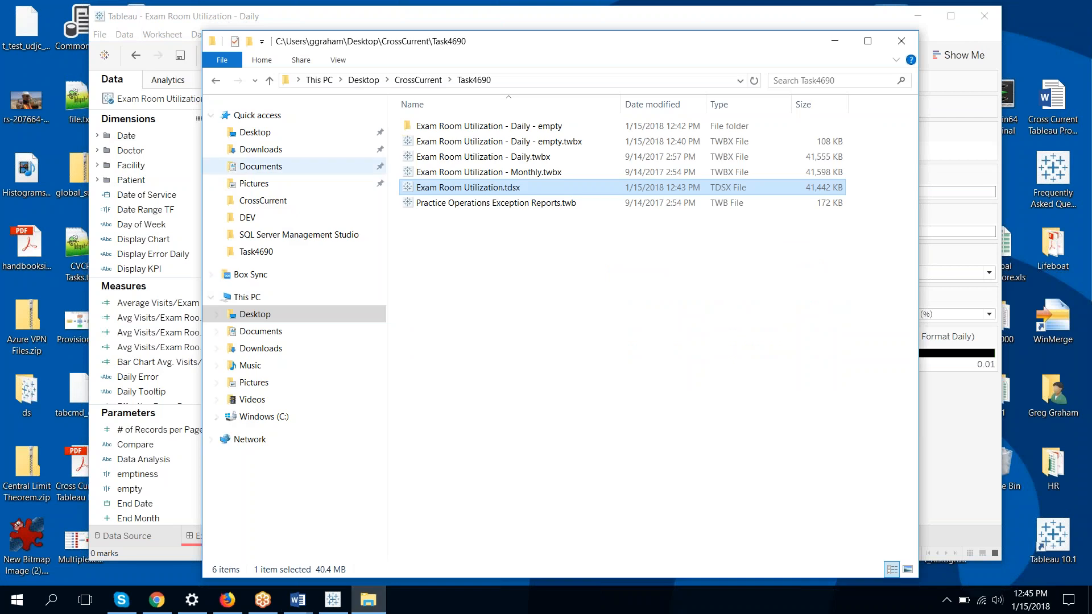
click(277, 153)
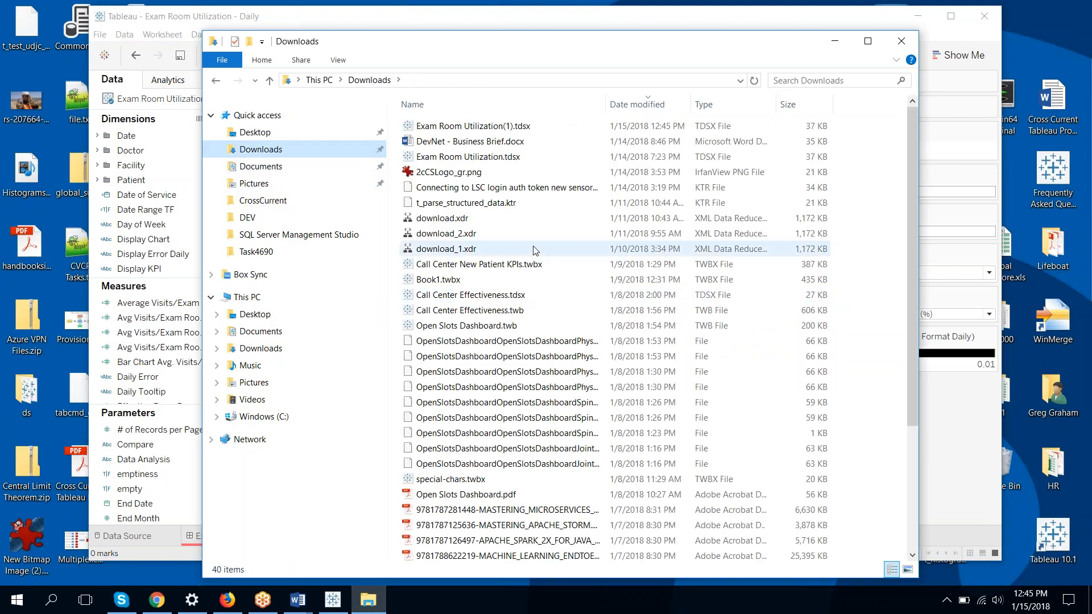
click(515, 125)
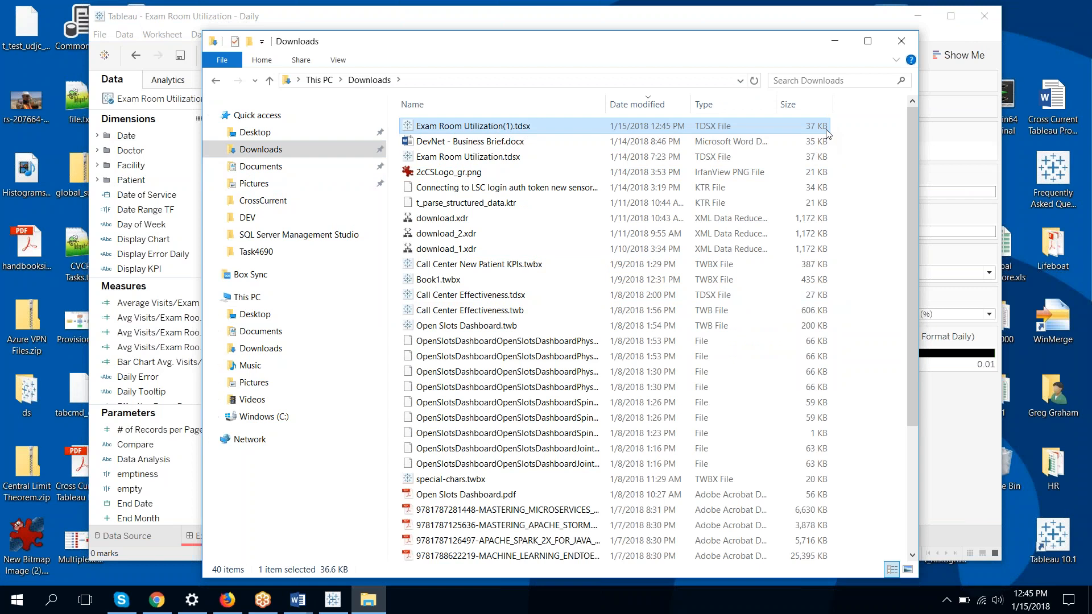
click(835, 41)
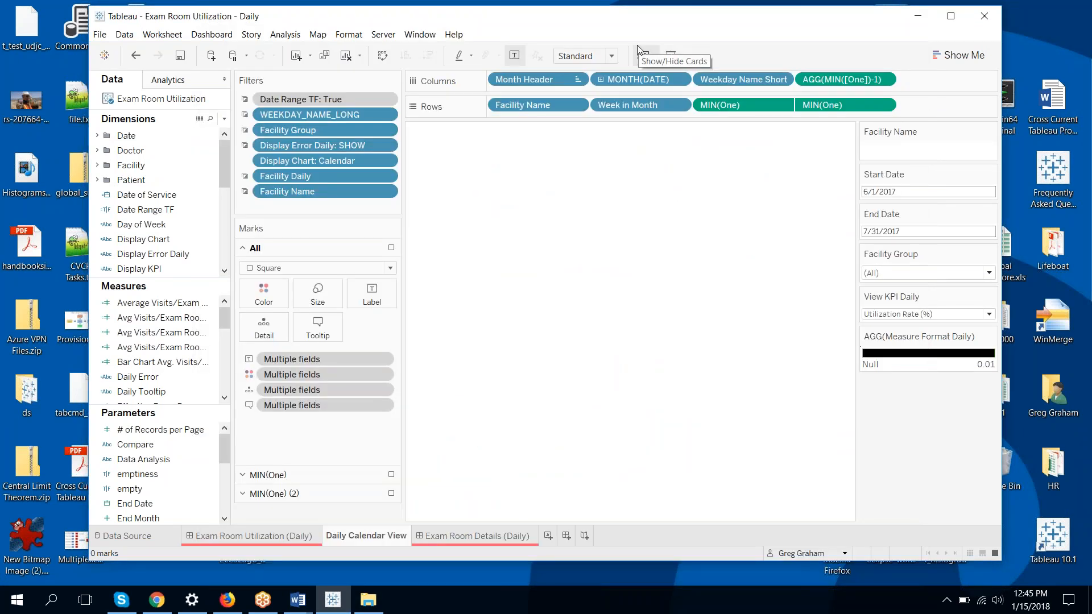